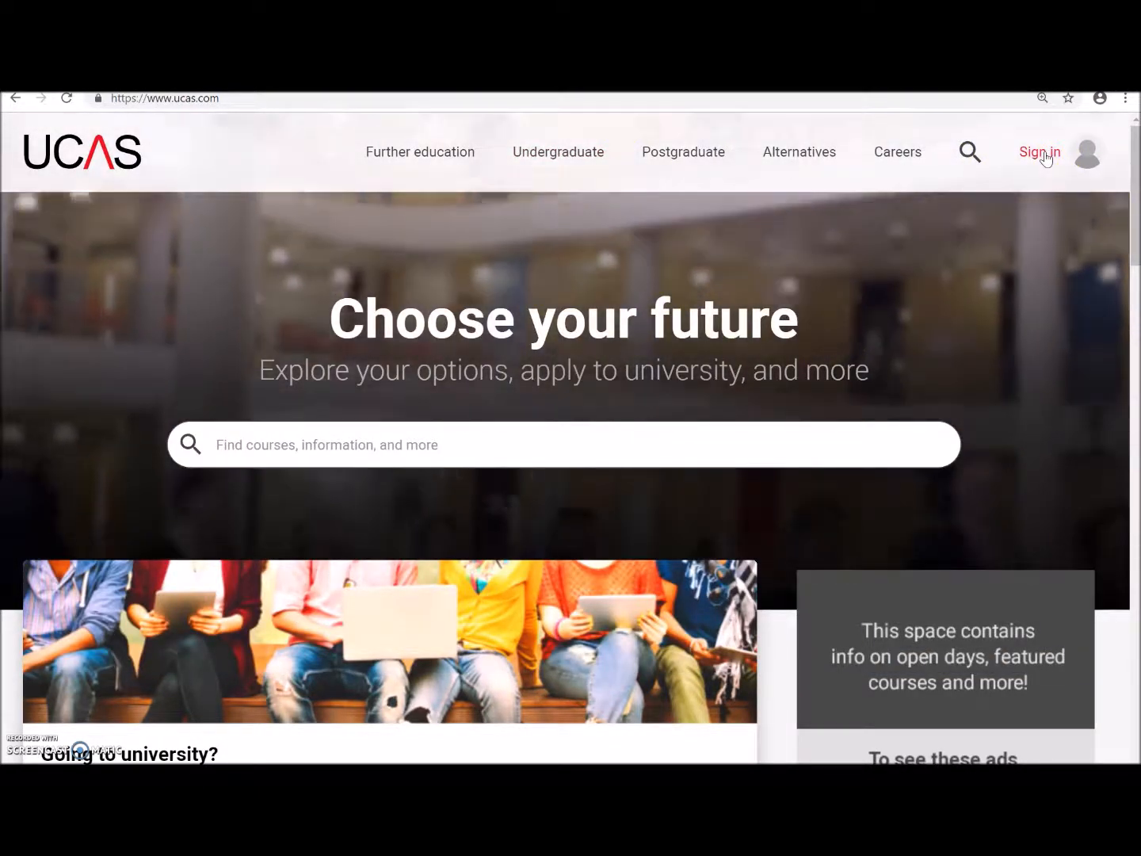
# Step: Go to the student sign-in for the Undergraduate scheme and open Apply for 2019 entry
pyautogui.click(1046, 156)
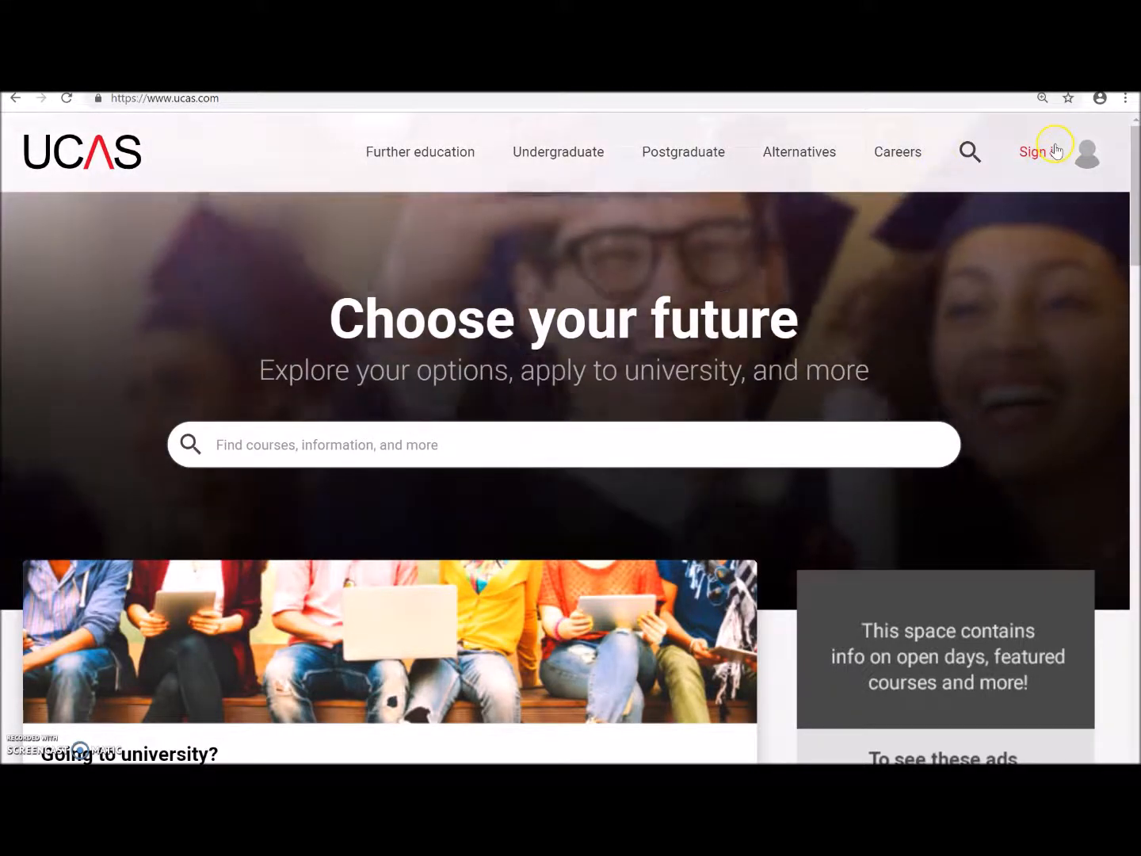
pyautogui.click(1056, 149)
pyautogui.click(869, 227)
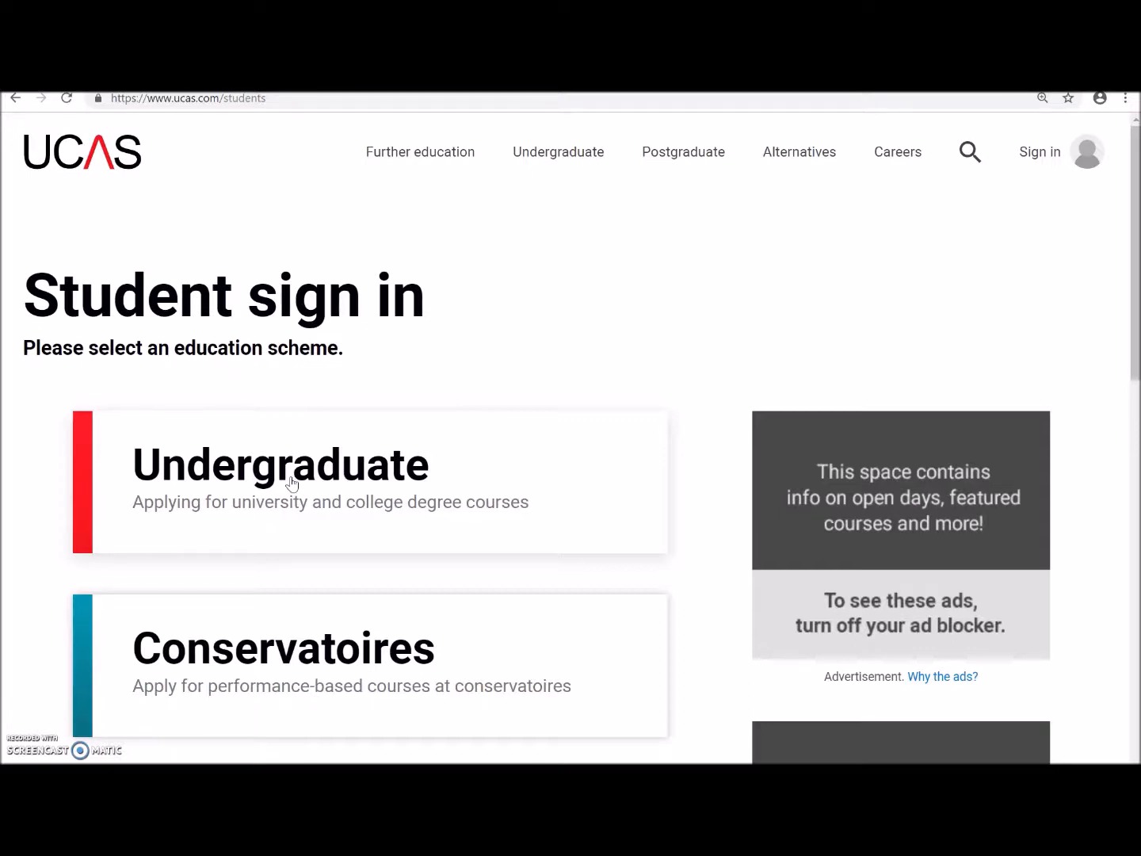
pyautogui.click(292, 479)
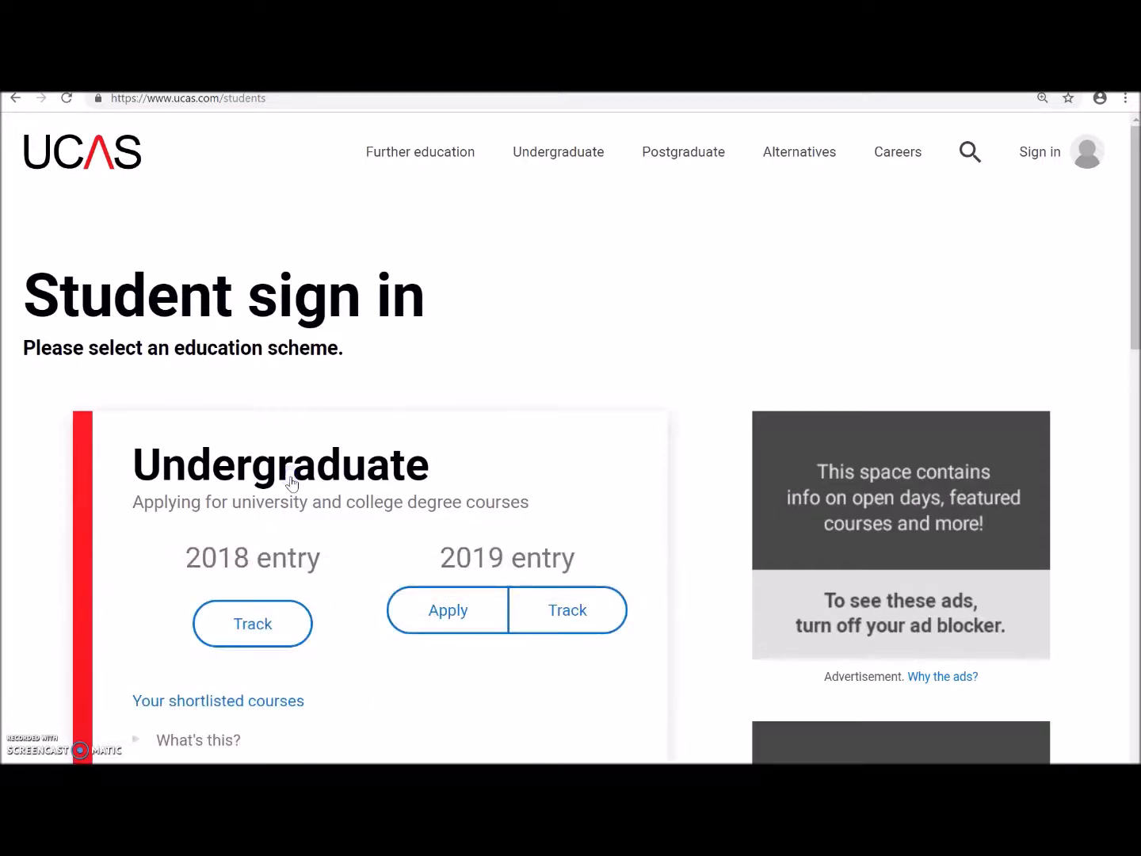
pyautogui.click(441, 616)
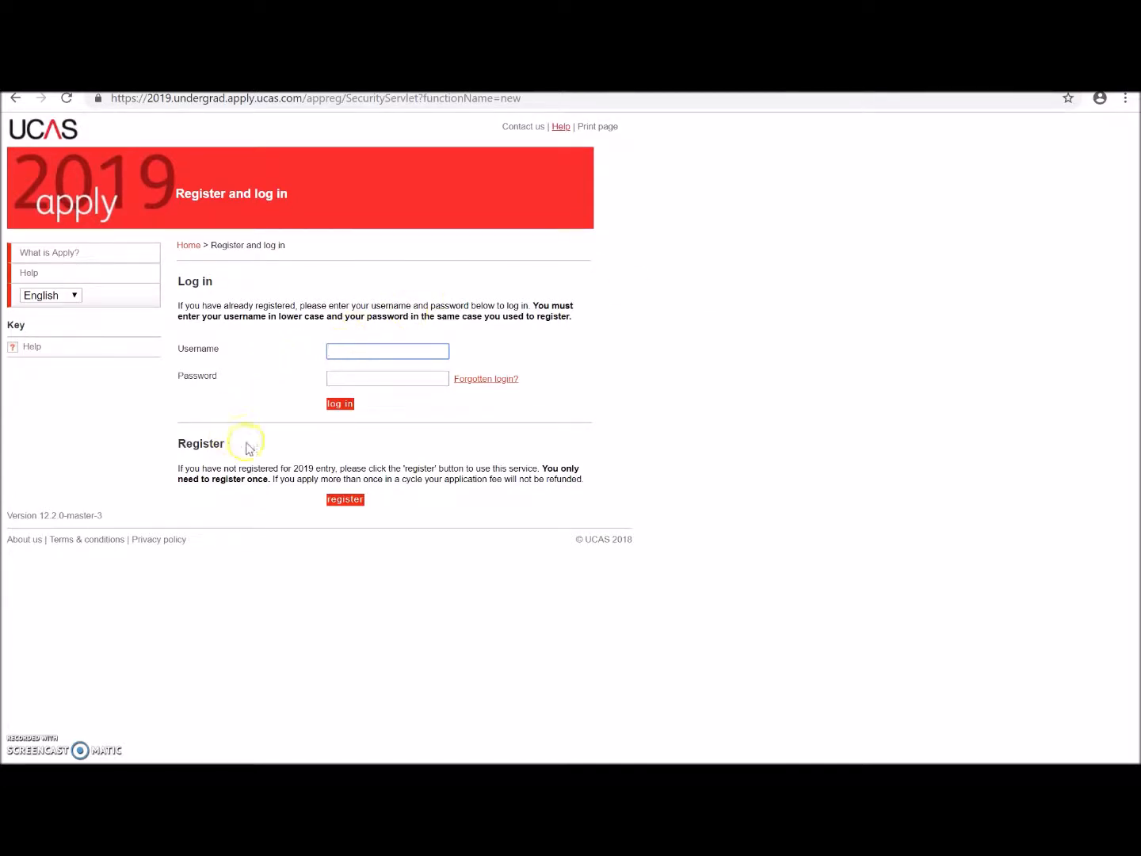
pyautogui.click(346, 348)
pyautogui.click(267, 358)
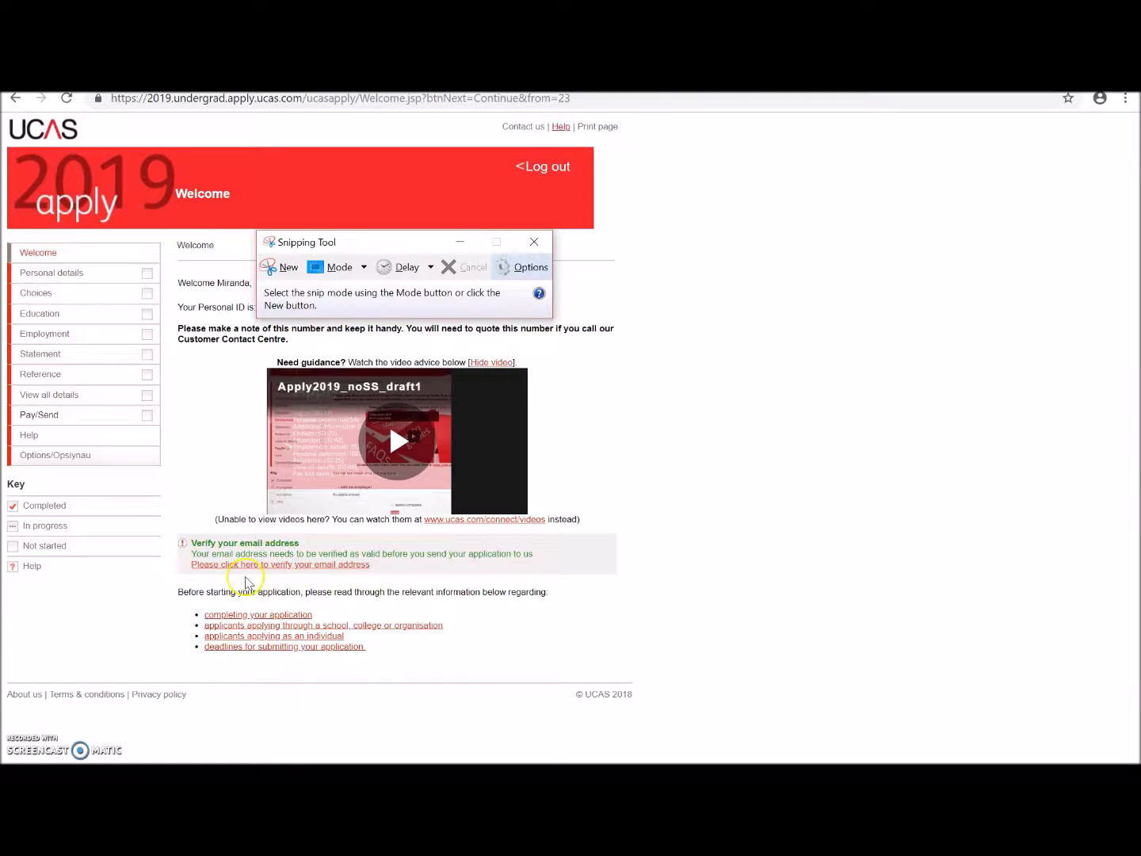
pyautogui.click(248, 567)
pyautogui.click(185, 450)
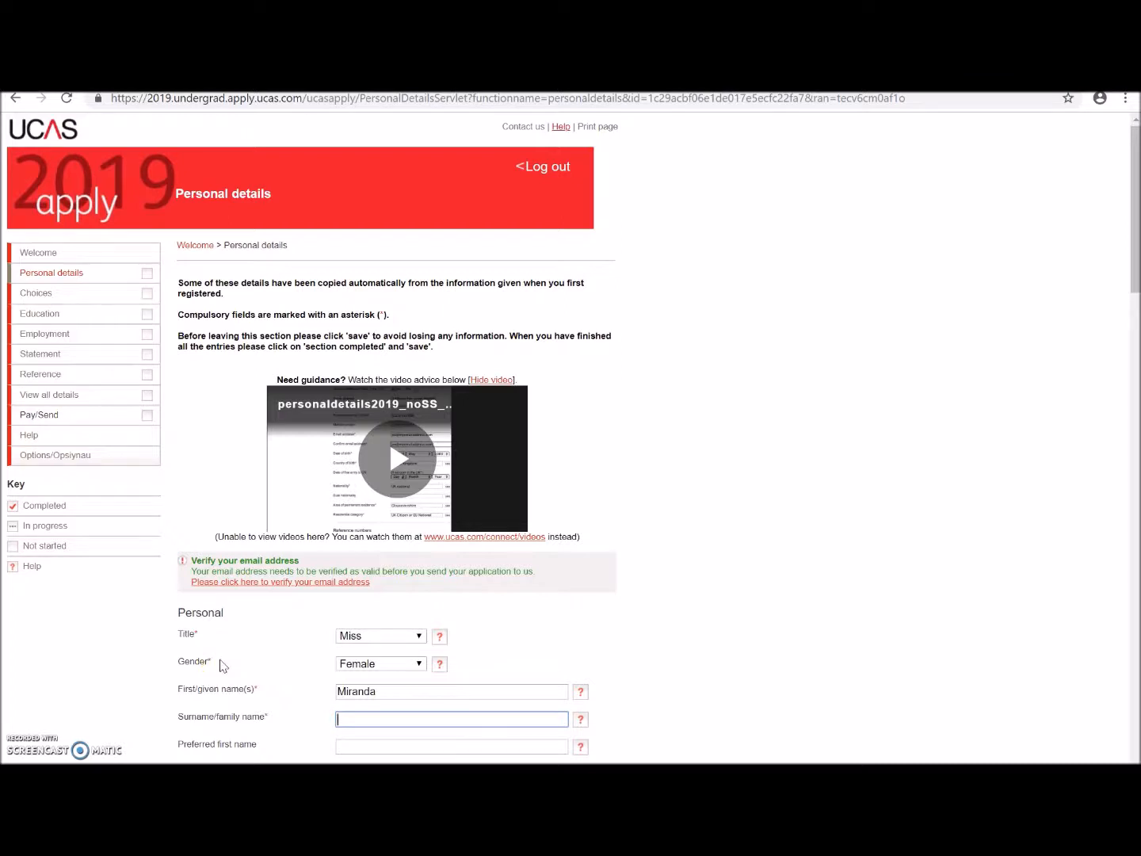
# Step: View the list of countries offered for country of birth in the personal details form and close it unselected
pyautogui.click(294, 700)
pyautogui.scroll(-10, 408, 193)
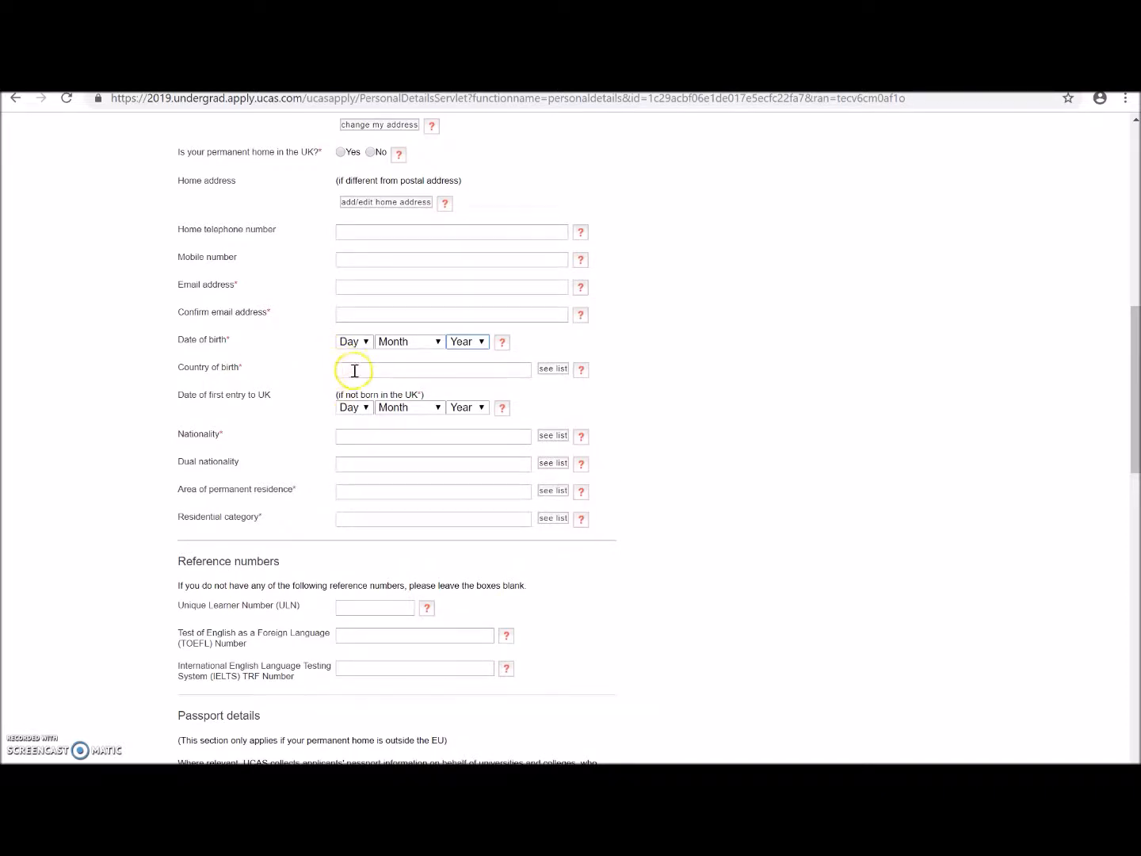
pyautogui.click(546, 374)
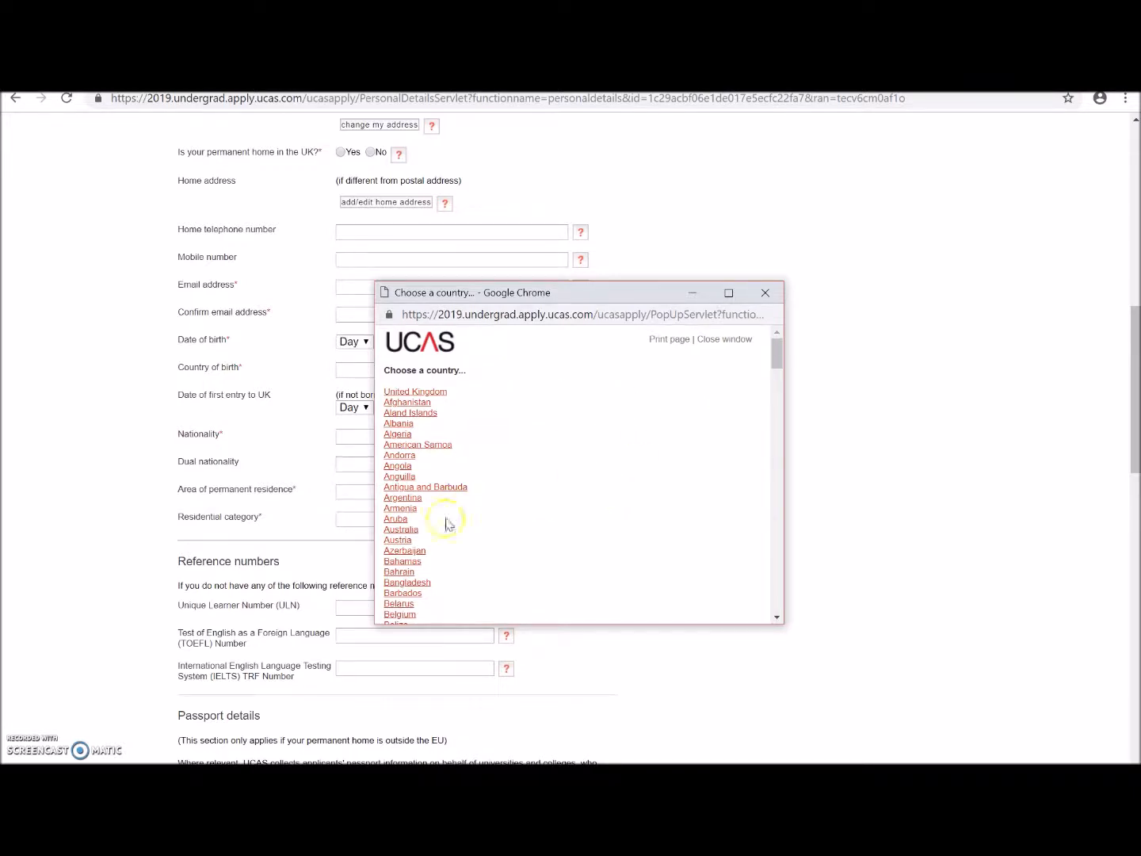
pyautogui.click(765, 293)
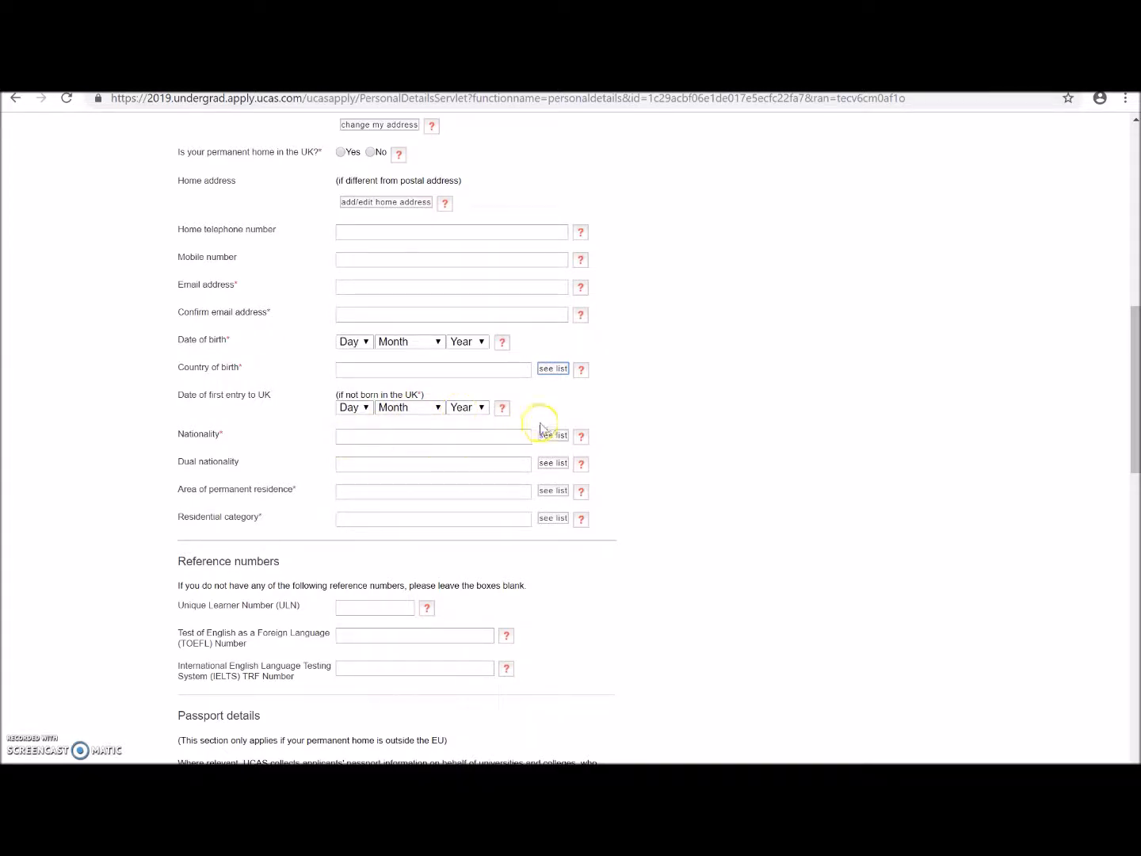
pyautogui.click(365, 472)
pyautogui.click(352, 499)
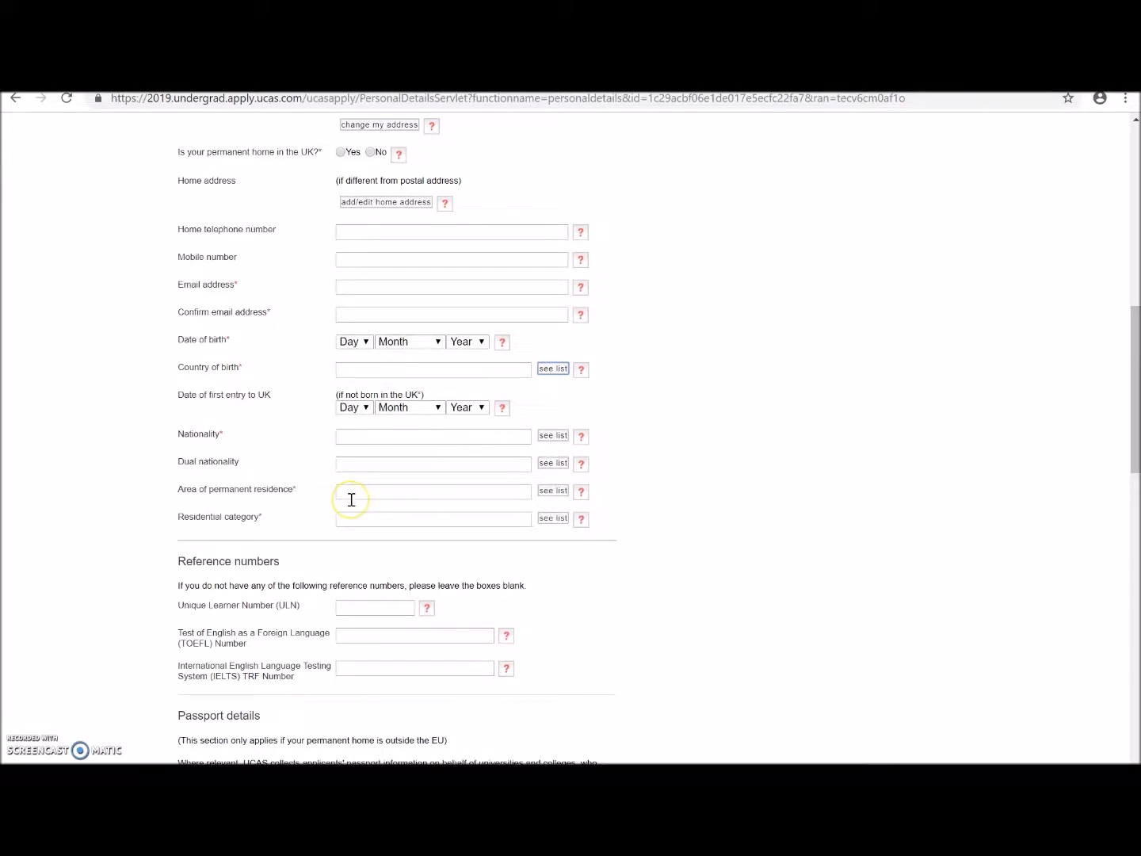
pyautogui.click(322, 467)
pyautogui.click(347, 463)
pyautogui.click(341, 489)
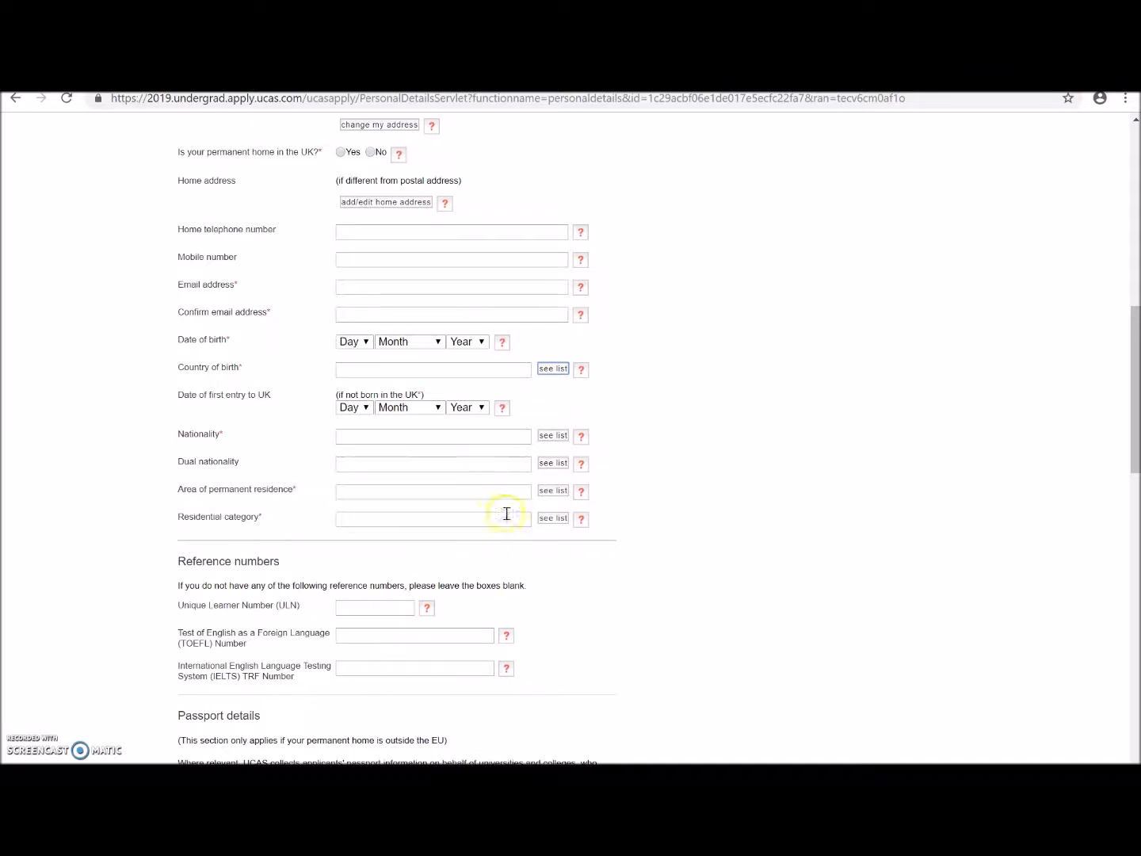
# Step: Review the available residential categories and close the list without choosing one
pyautogui.click(547, 525)
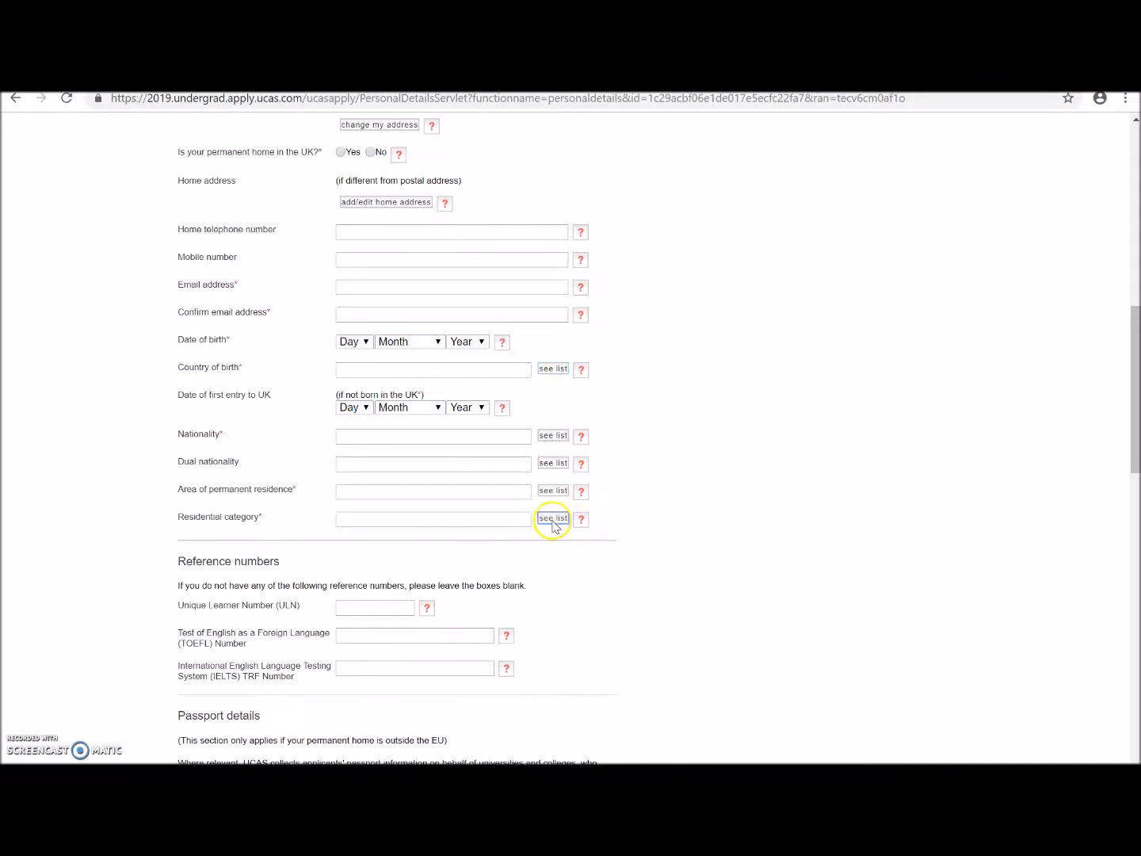
pyautogui.click(467, 392)
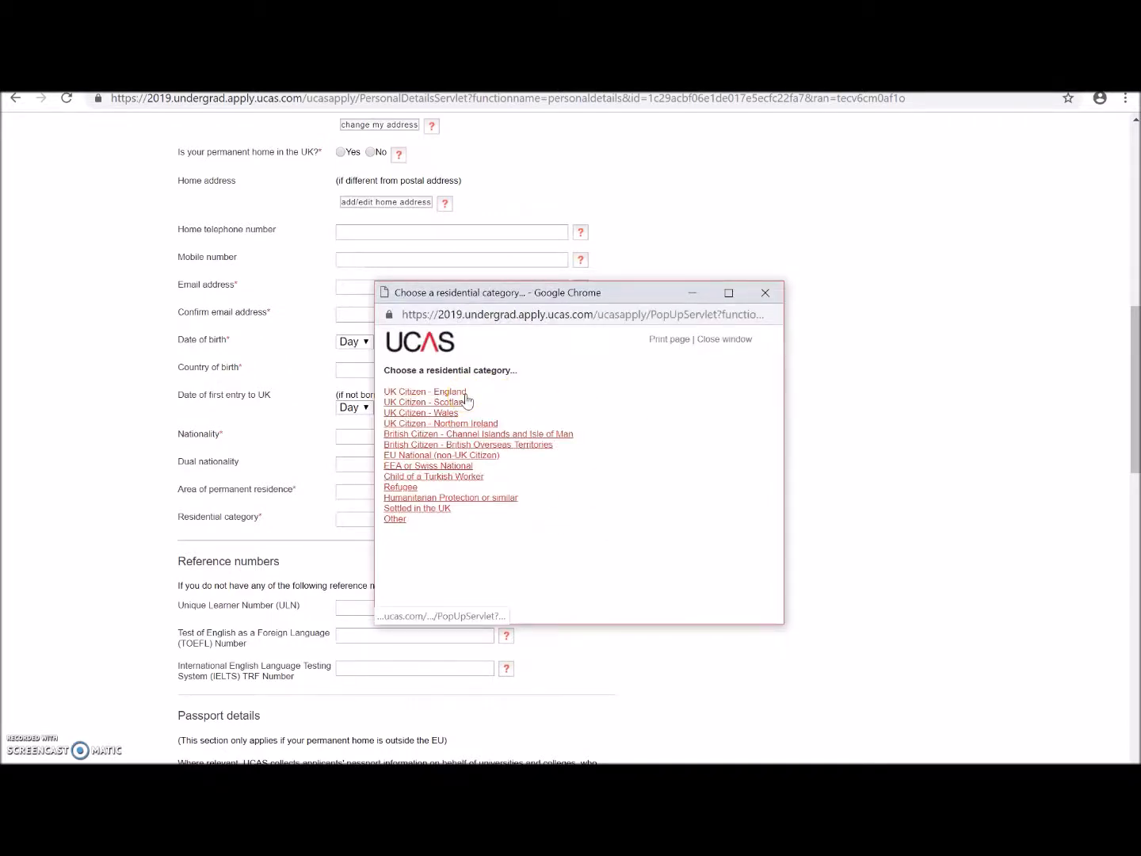
pyautogui.click(517, 441)
pyautogui.click(516, 433)
pyautogui.click(430, 436)
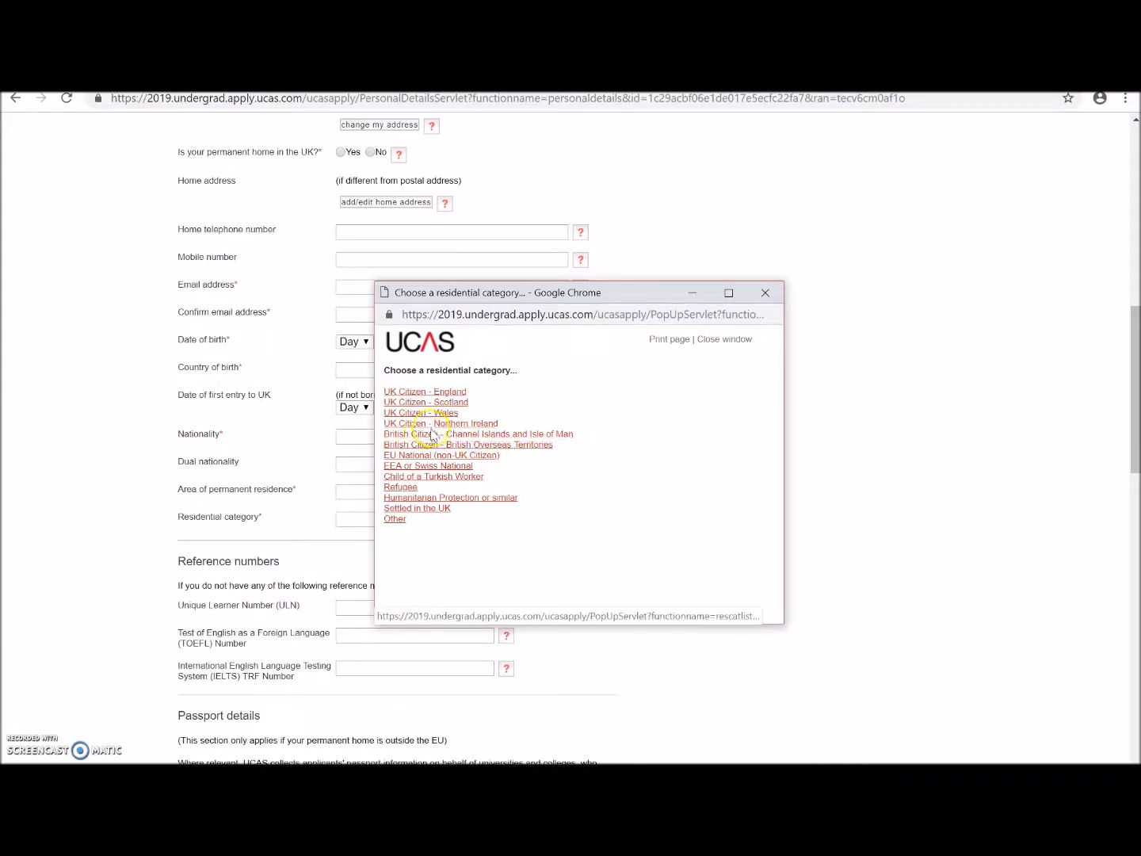
pyautogui.click(766, 292)
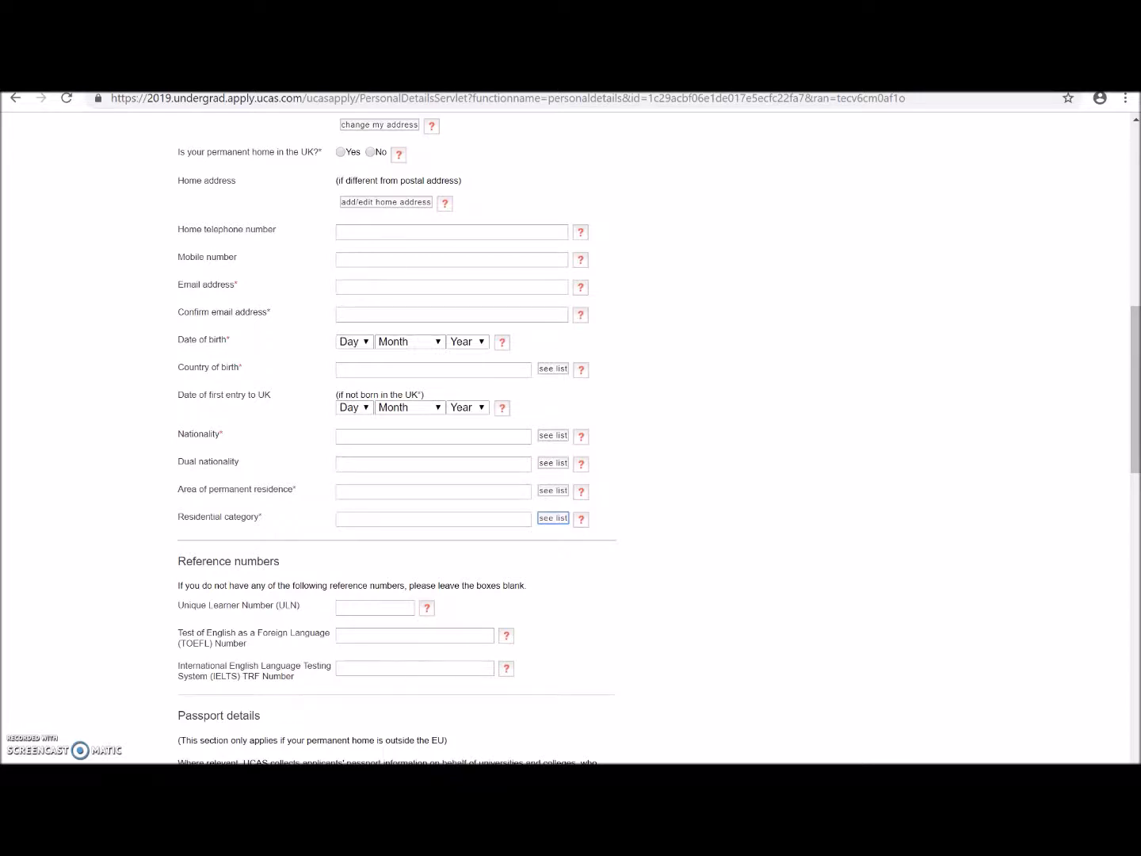
# Step: Set the student support fee code to 02 UK, ChI, IoM or EU student finance services
pyautogui.scroll(-7, 357, 497)
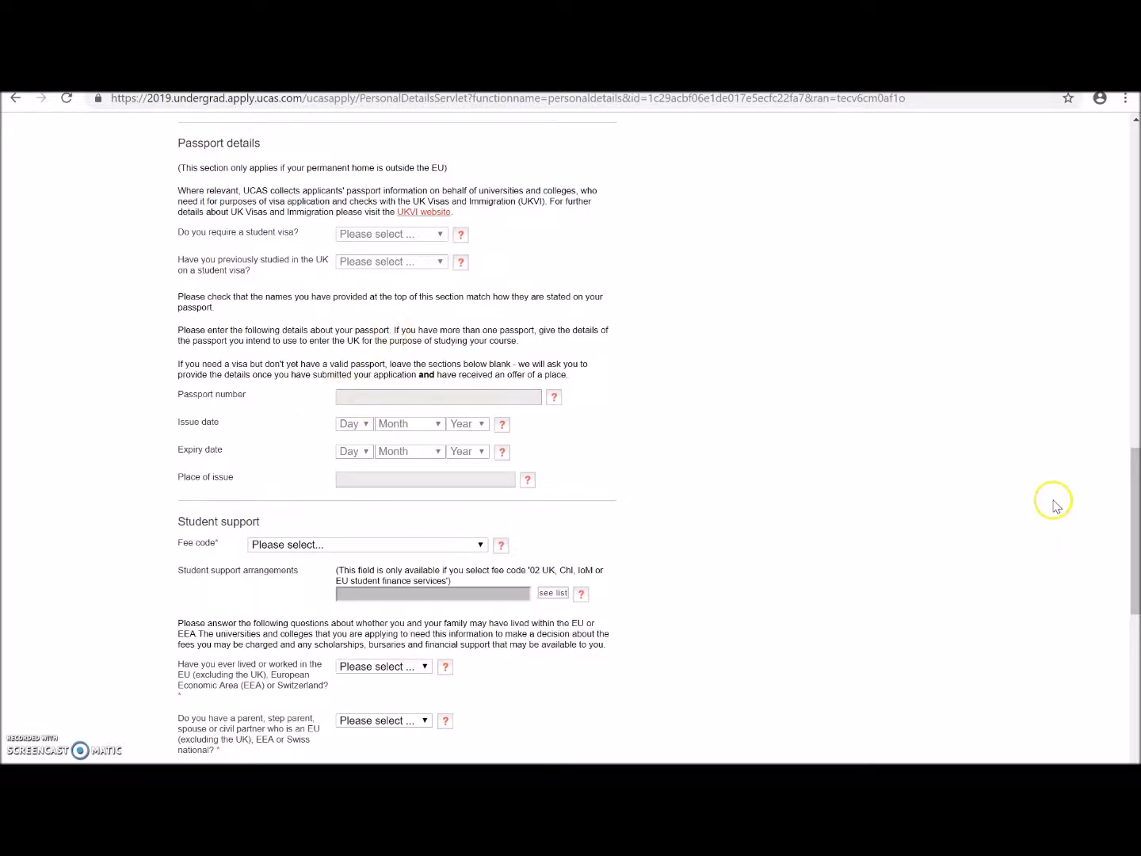
pyautogui.scroll(-5, 79, 565)
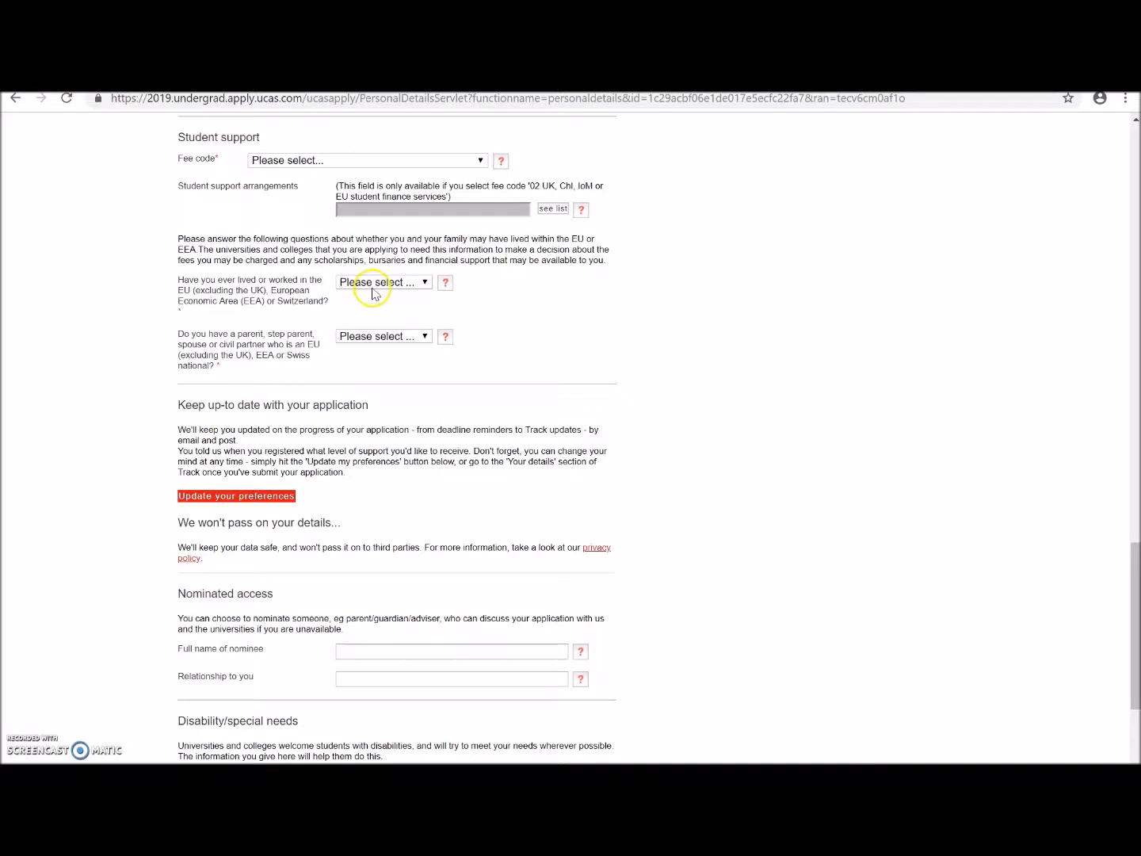
pyautogui.click(345, 160)
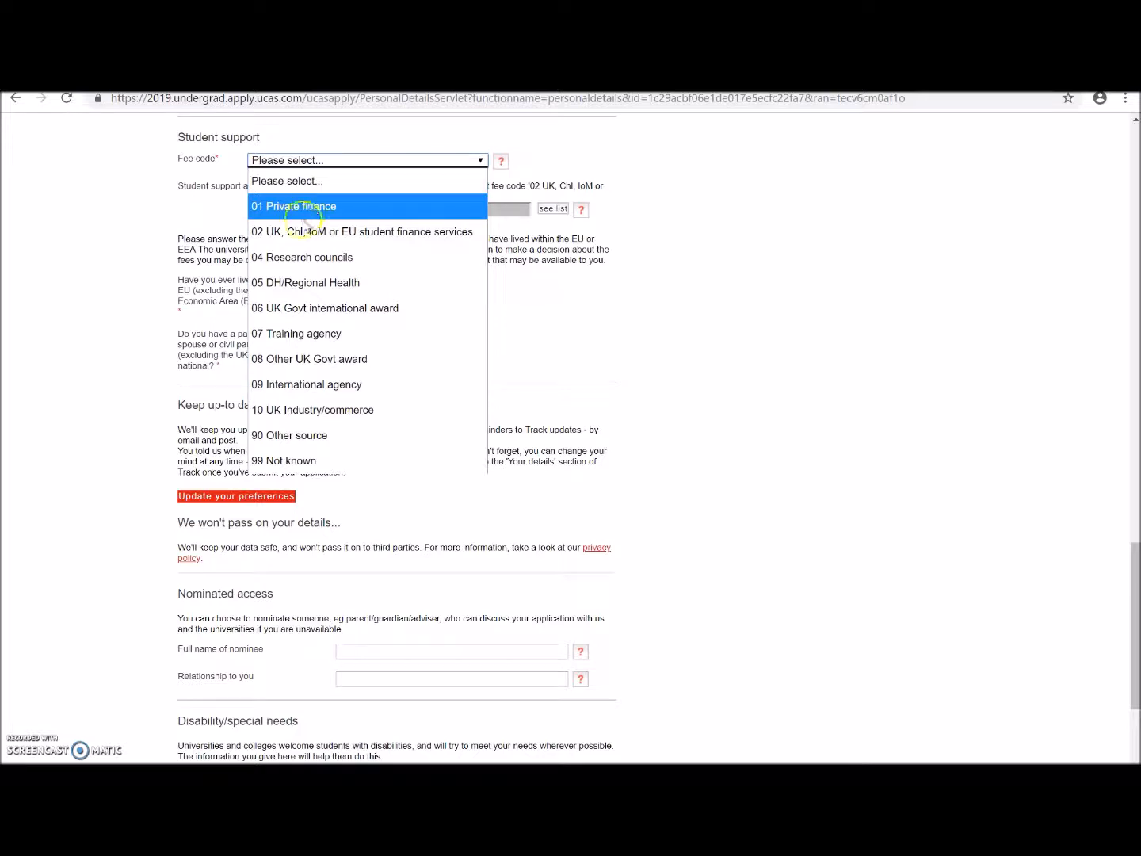
pyautogui.click(298, 234)
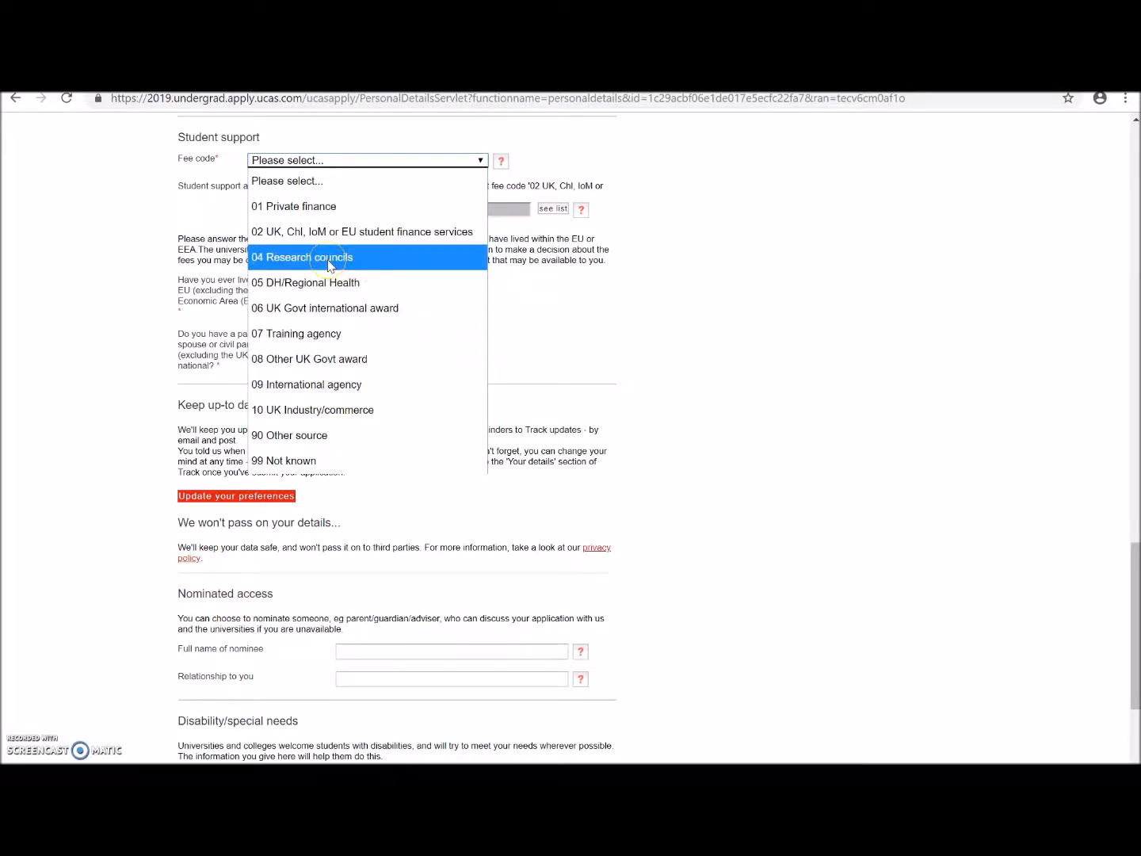
pyautogui.moveTo(345, 257); pyautogui.dragTo(366, 240)
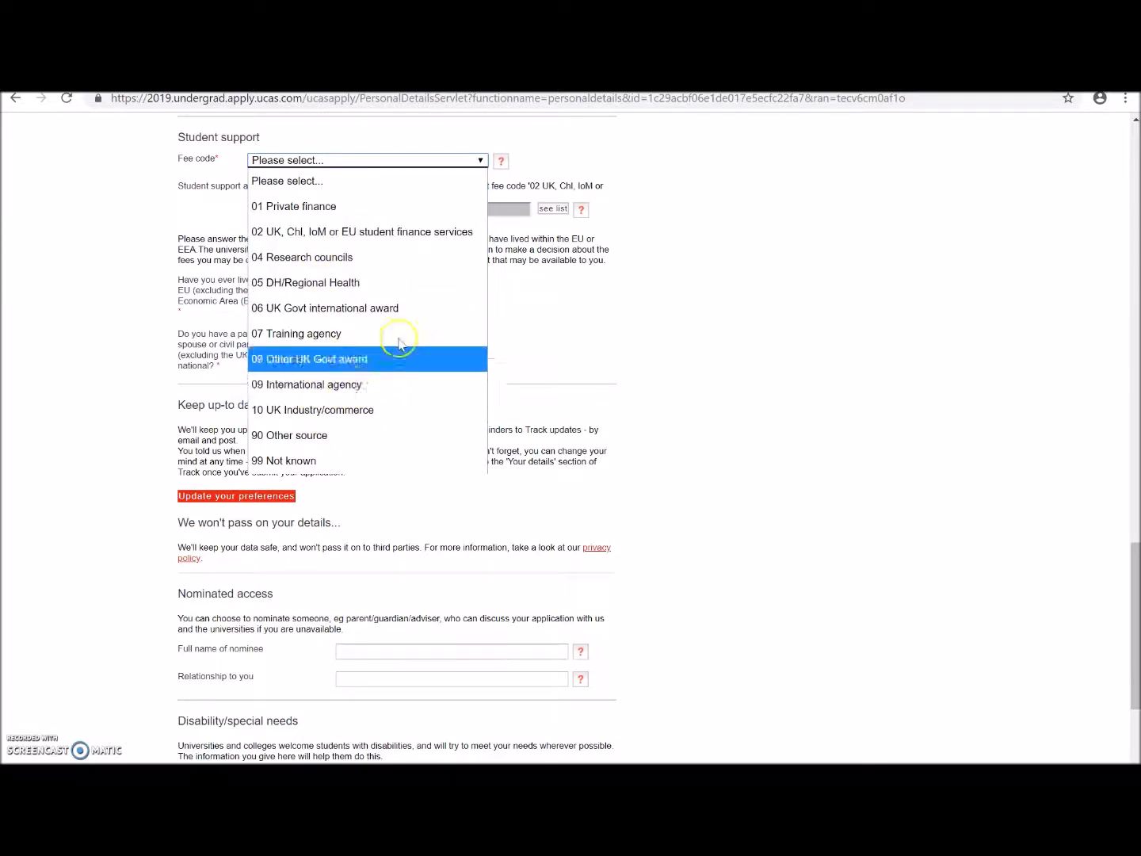
pyautogui.click(358, 232)
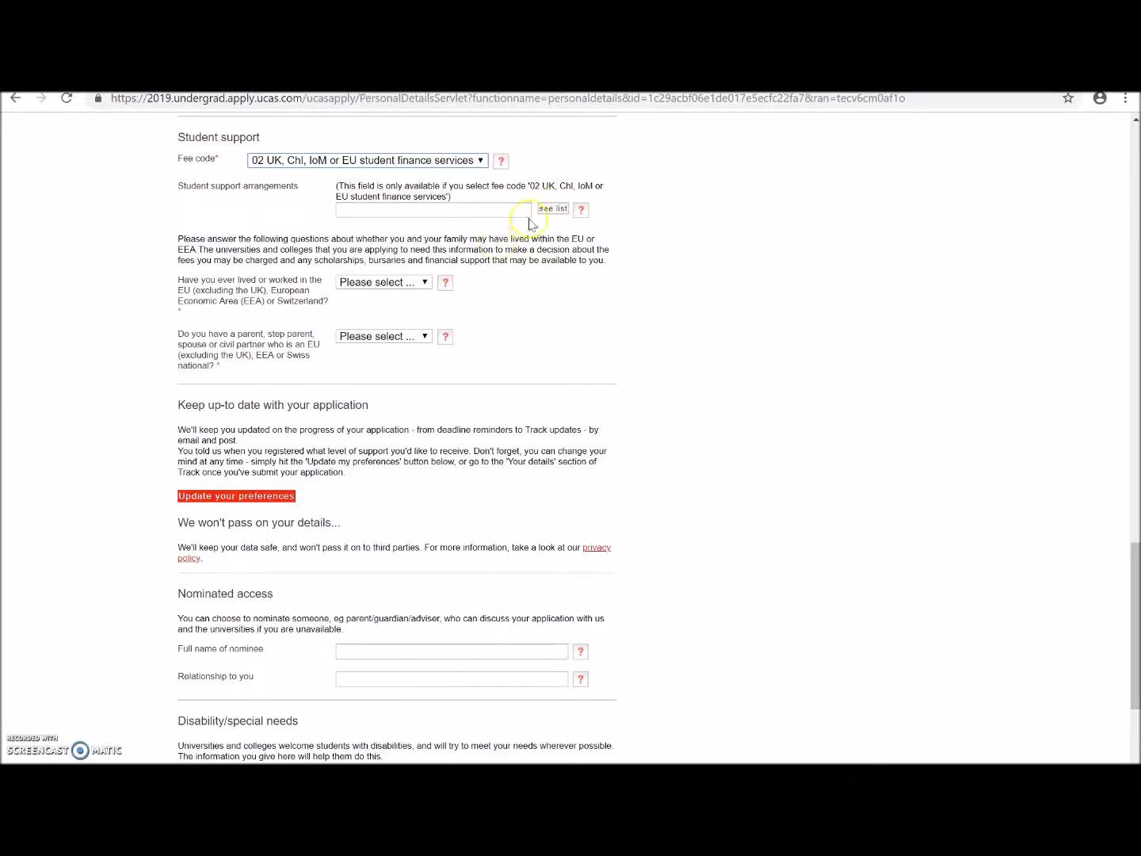
# Step: Browse the local authority list for student support arrangements and close it without choosing one
pyautogui.click(552, 210)
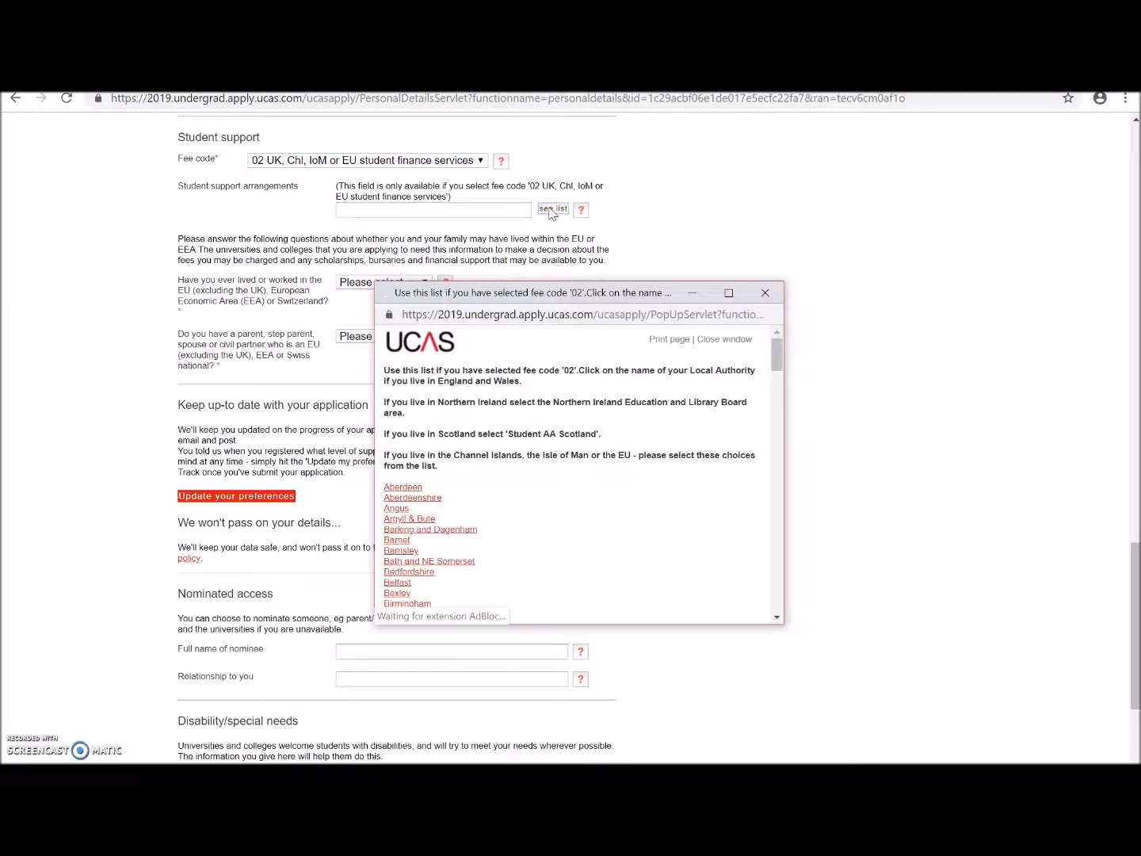
pyautogui.moveTo(777, 353); pyautogui.dragTo(802, 383)
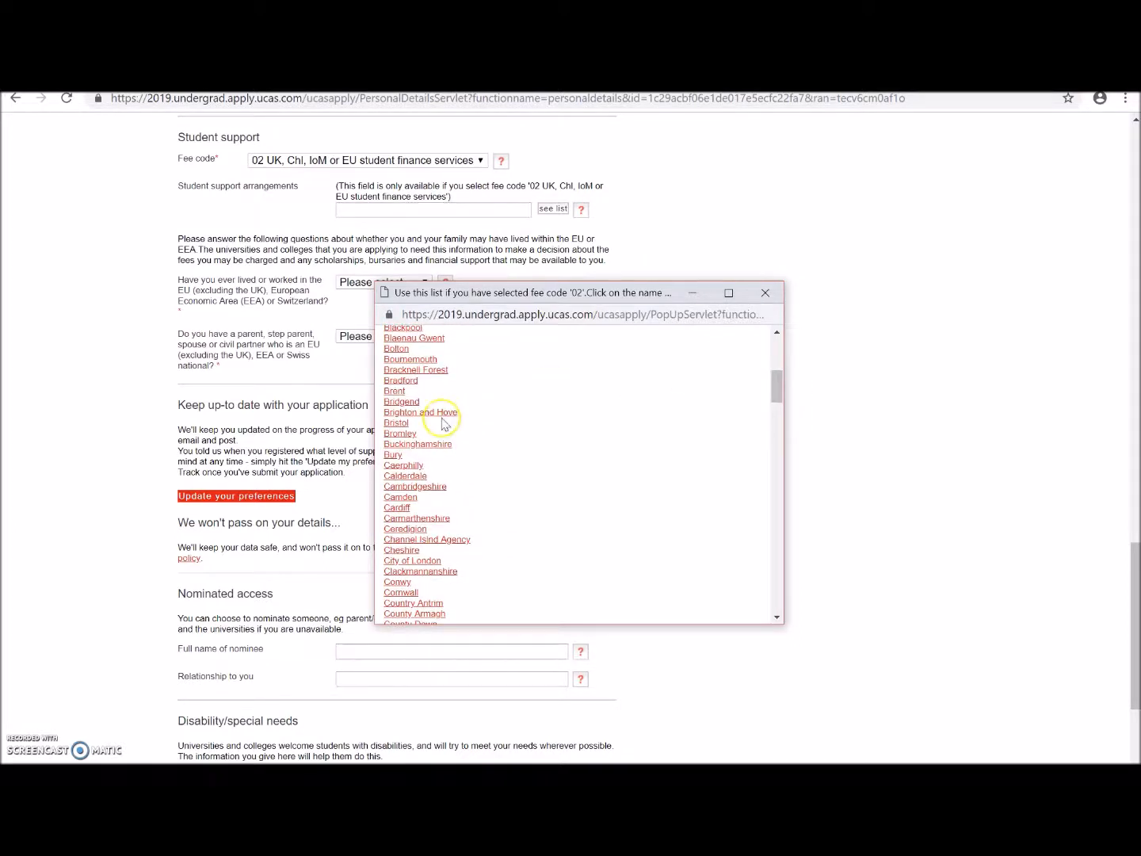
pyautogui.moveTo(782, 378); pyautogui.dragTo(820, 321)
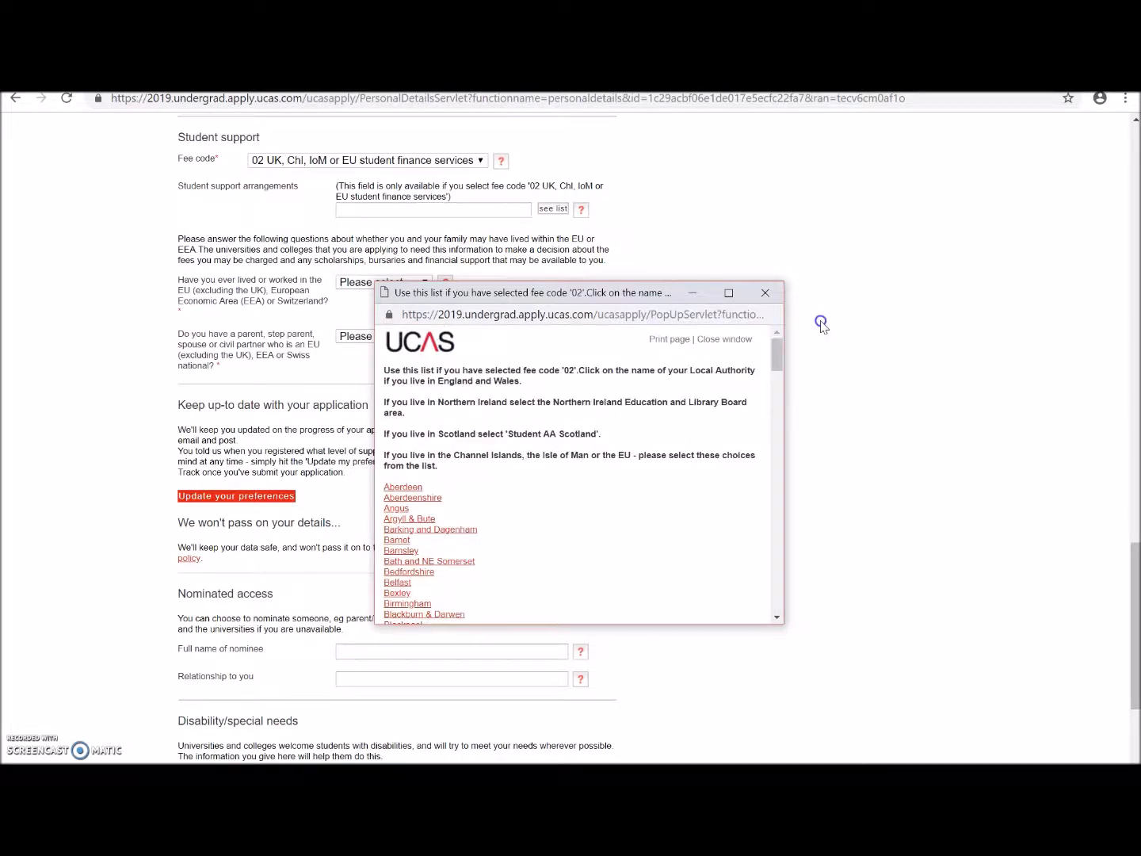
pyautogui.click(765, 292)
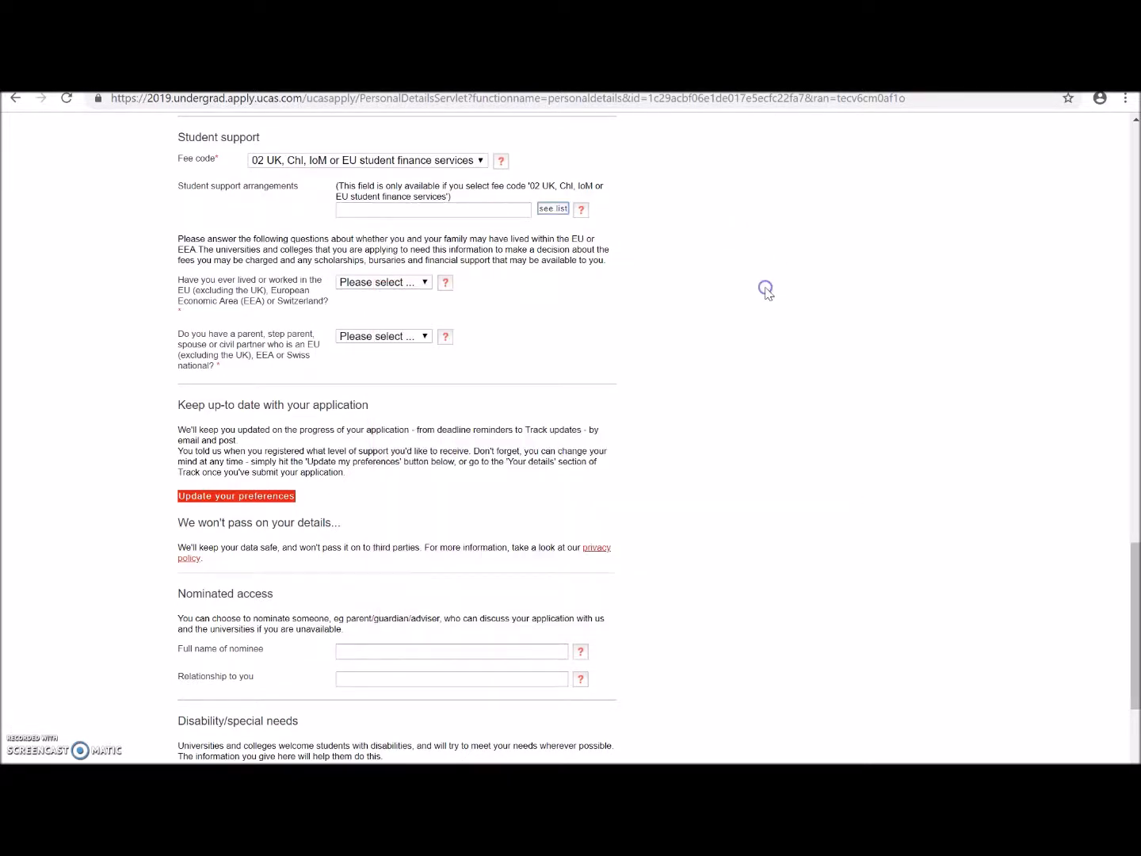
# Step: Look at the answer options for the questions on living or working in the EU and on having an EU-national relative
pyautogui.click(357, 283)
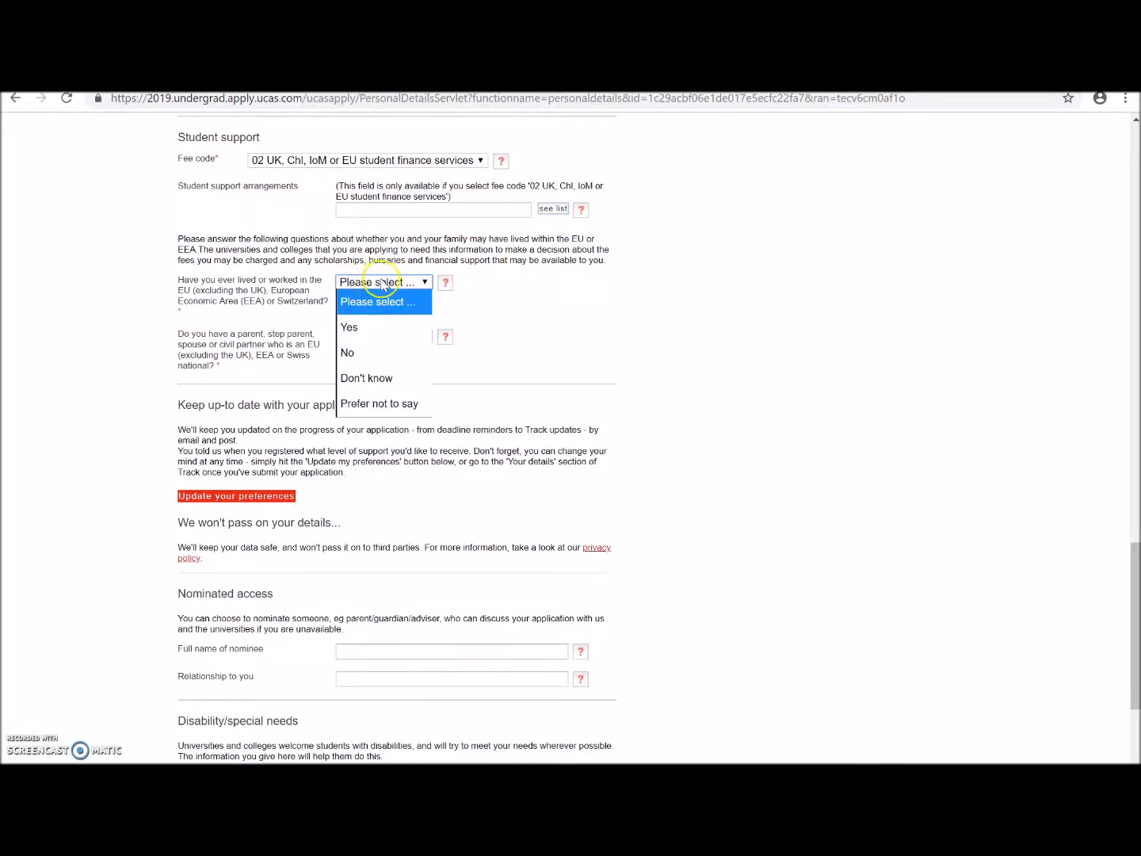
pyautogui.click(372, 282)
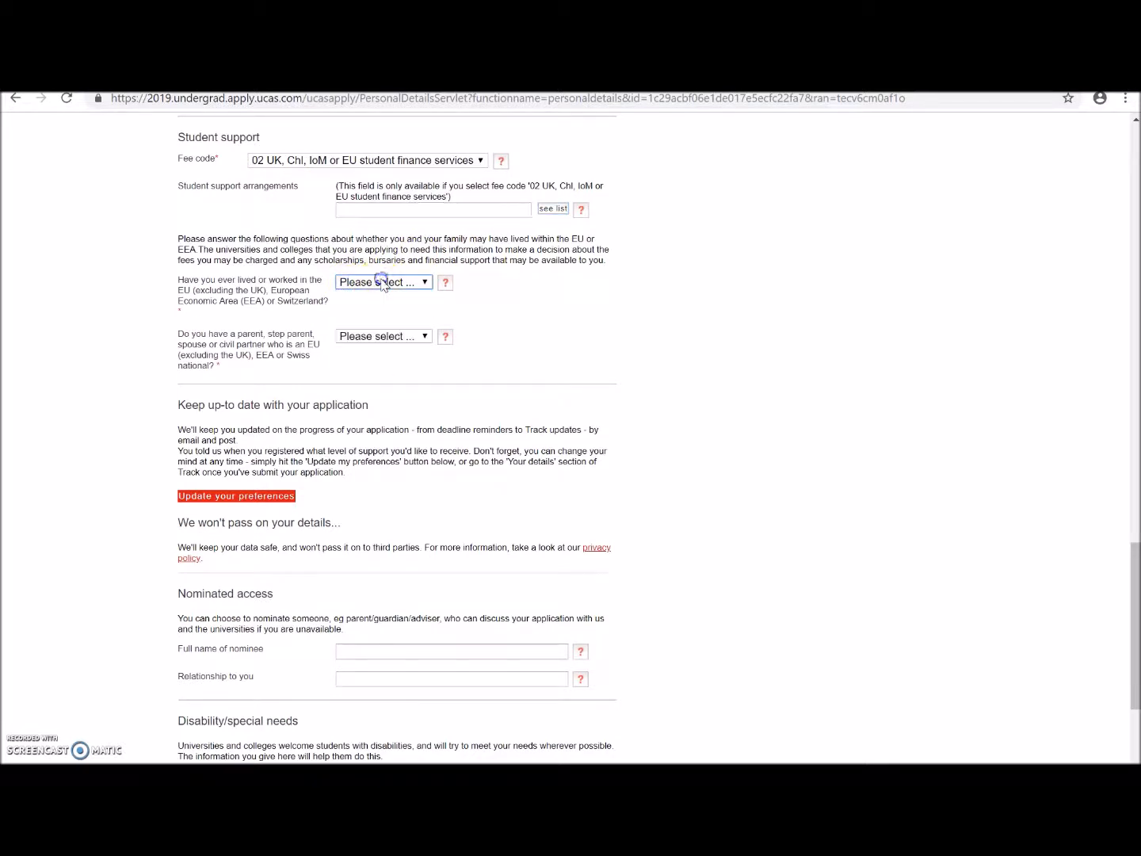
pyautogui.click(362, 338)
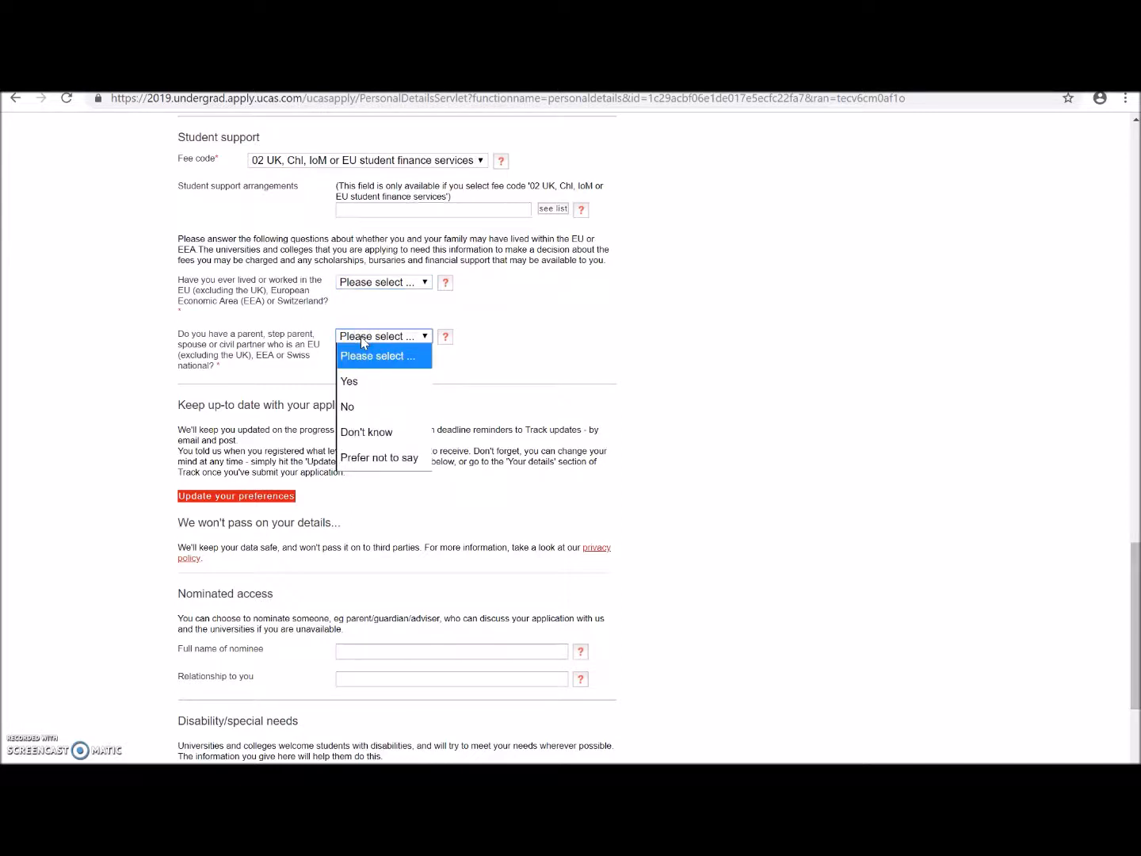
pyautogui.click(360, 336)
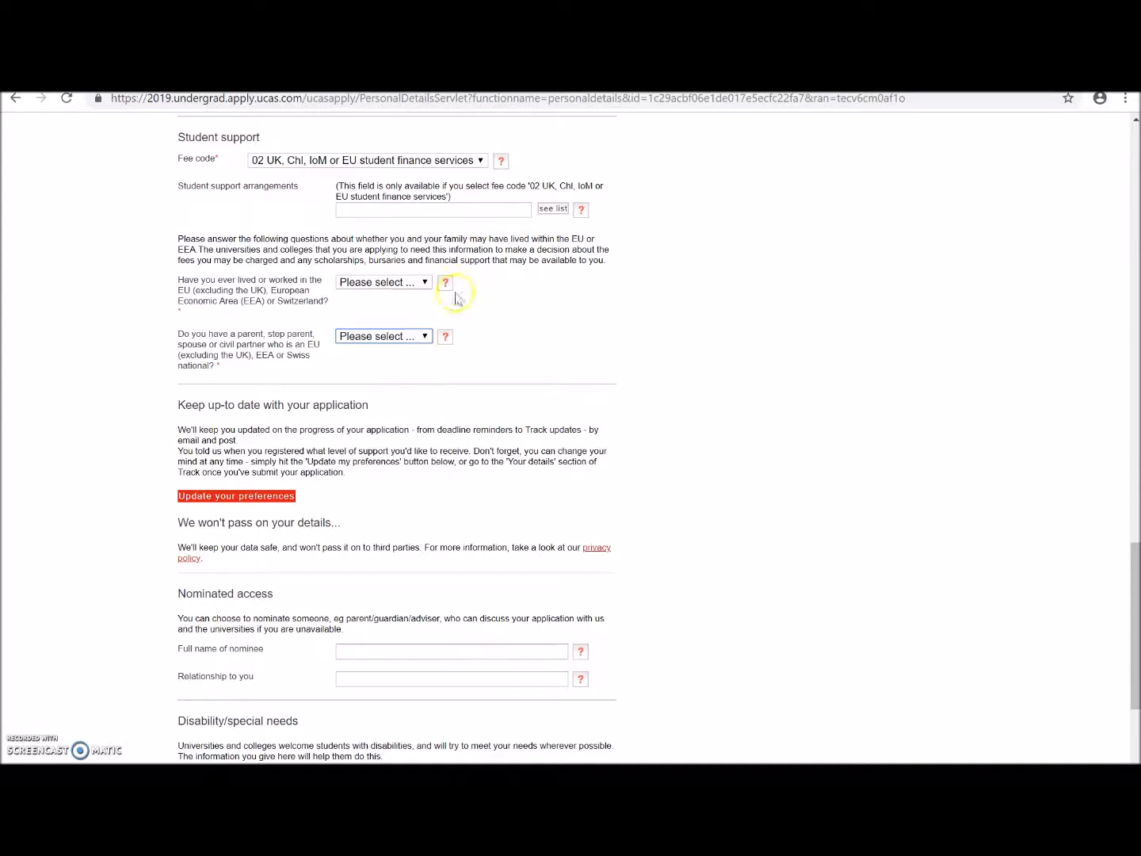
# Step: Review the application updates, nominated access and disability/special needs sections of the personal details form
pyautogui.scroll(-3, 1137, 634)
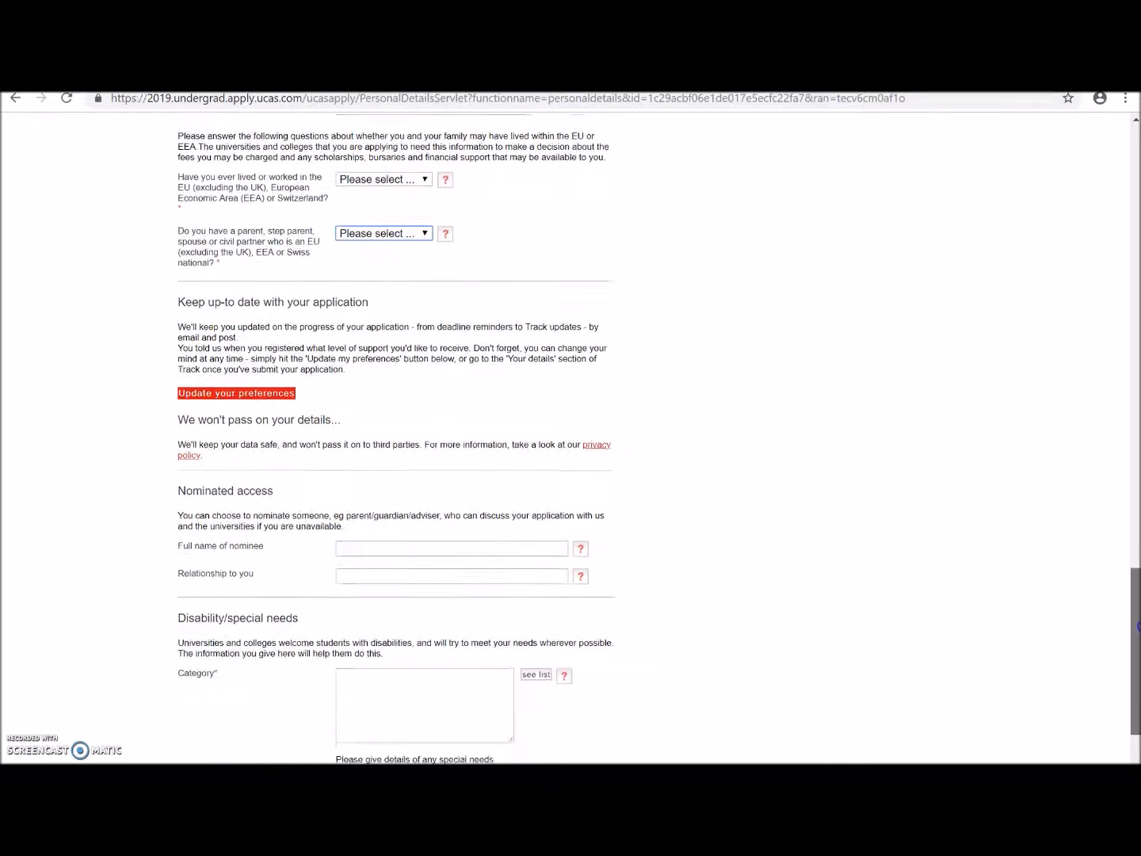
pyautogui.scroll(-1, 1138, 638)
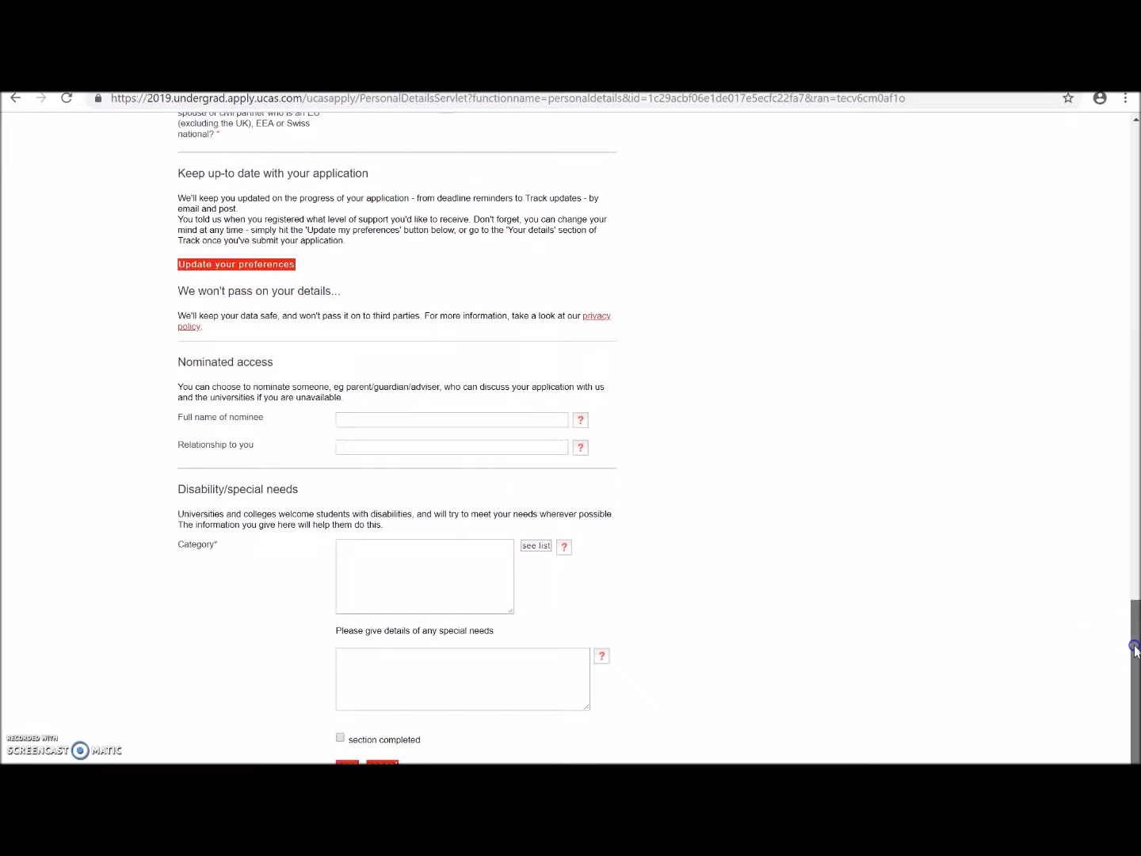
pyautogui.scroll(-1, 1136, 636)
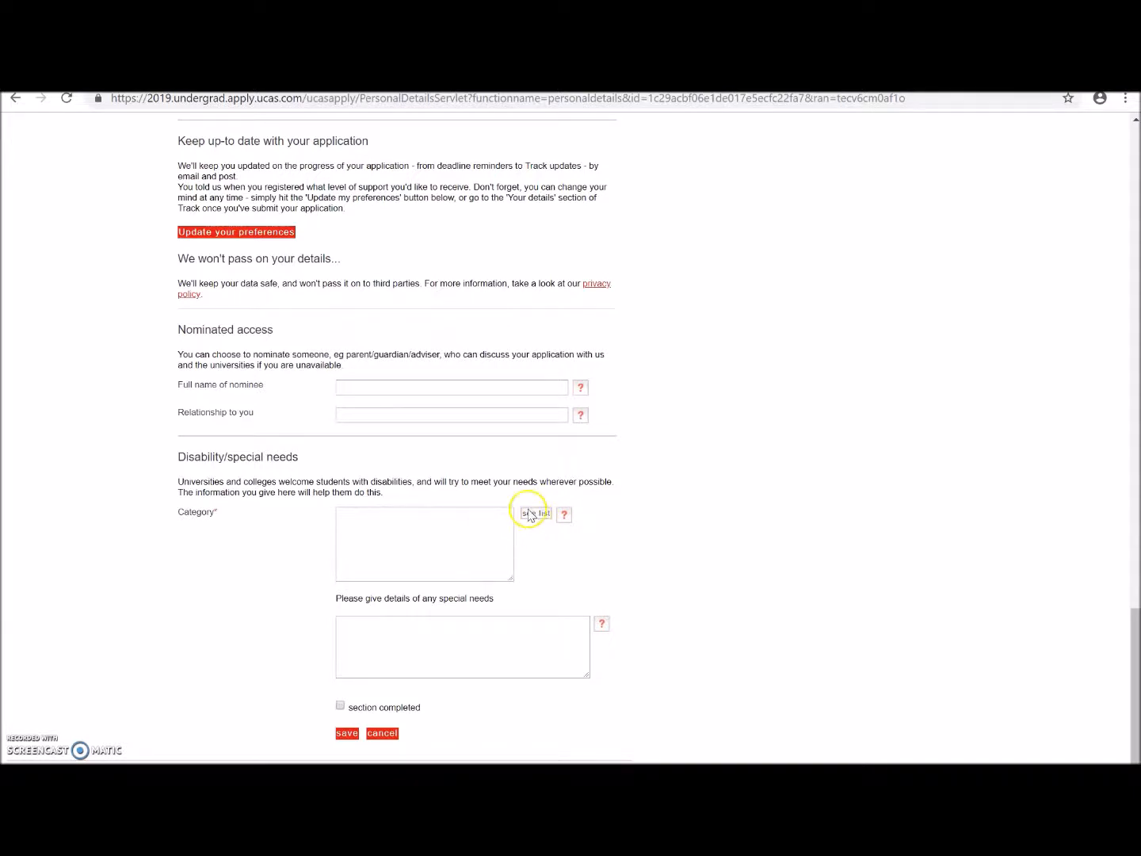
pyautogui.click(363, 654)
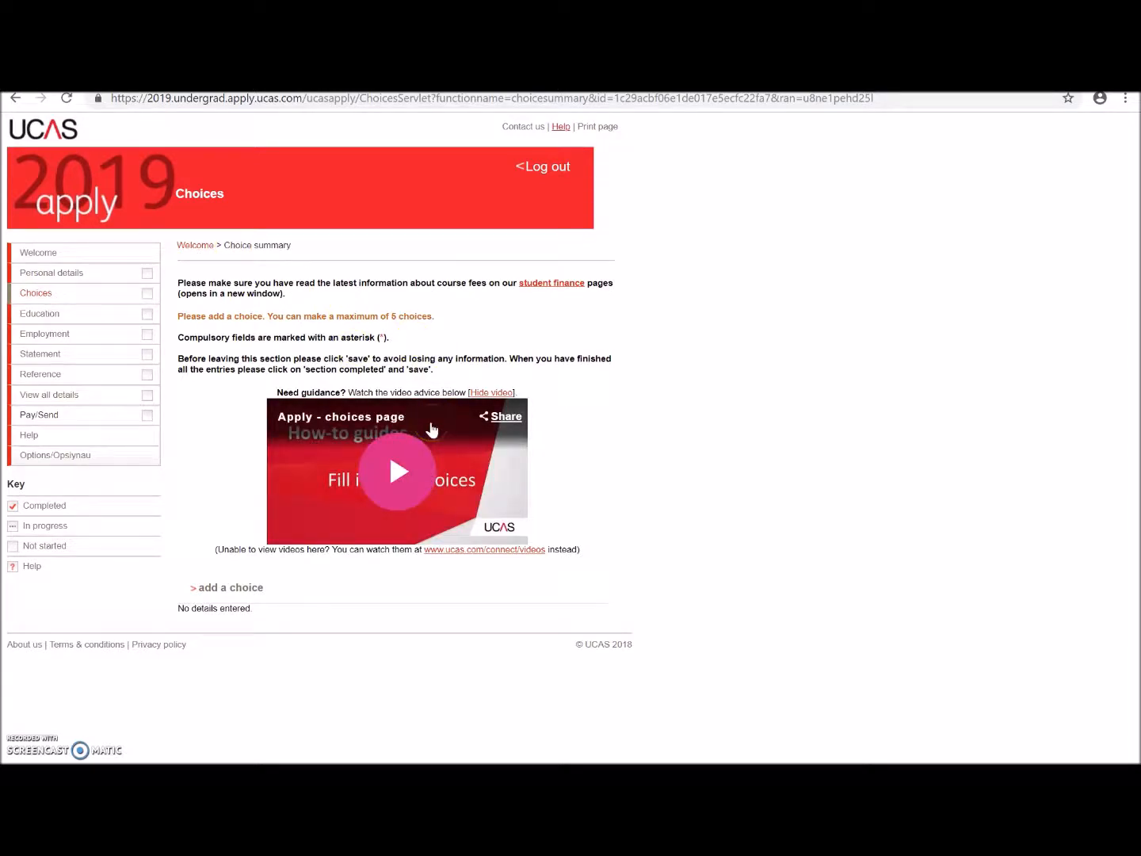
# Step: Play the guidance video on the Choices page briefly and pause it
pyautogui.click(432, 428)
pyautogui.click(280, 533)
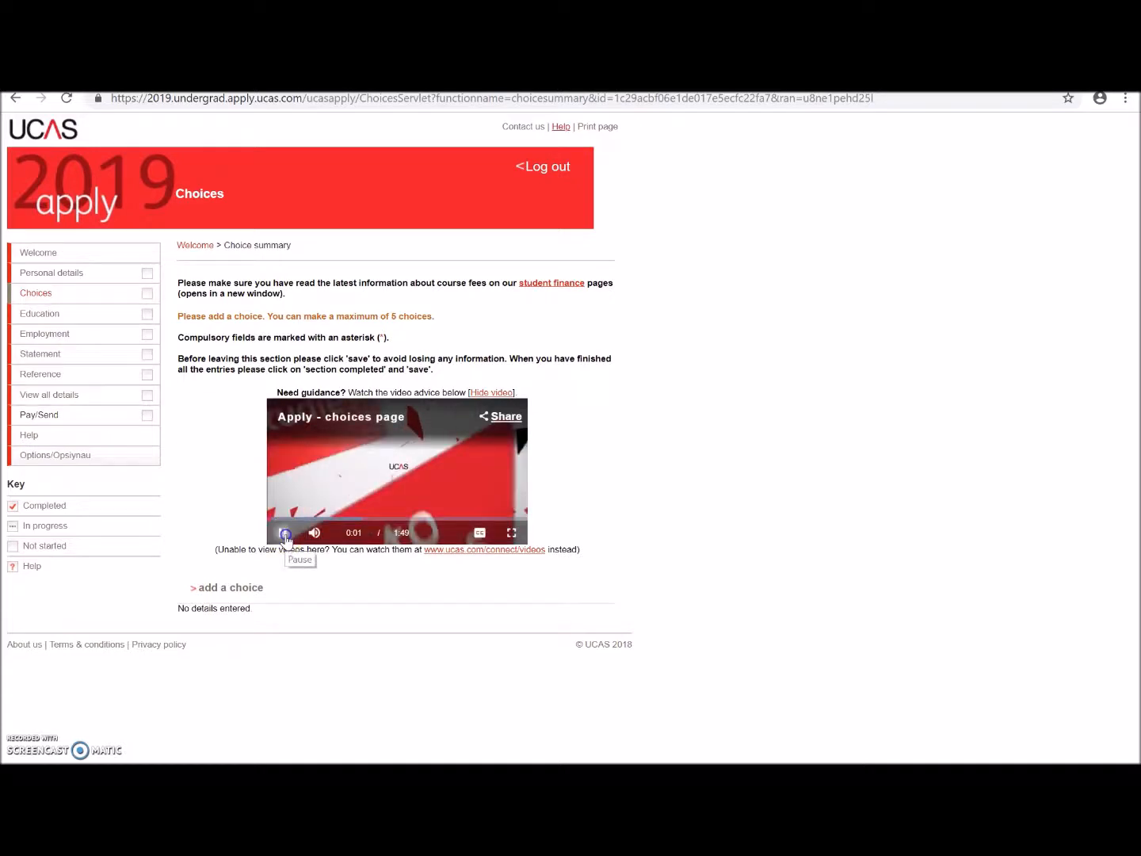
pyautogui.click(449, 448)
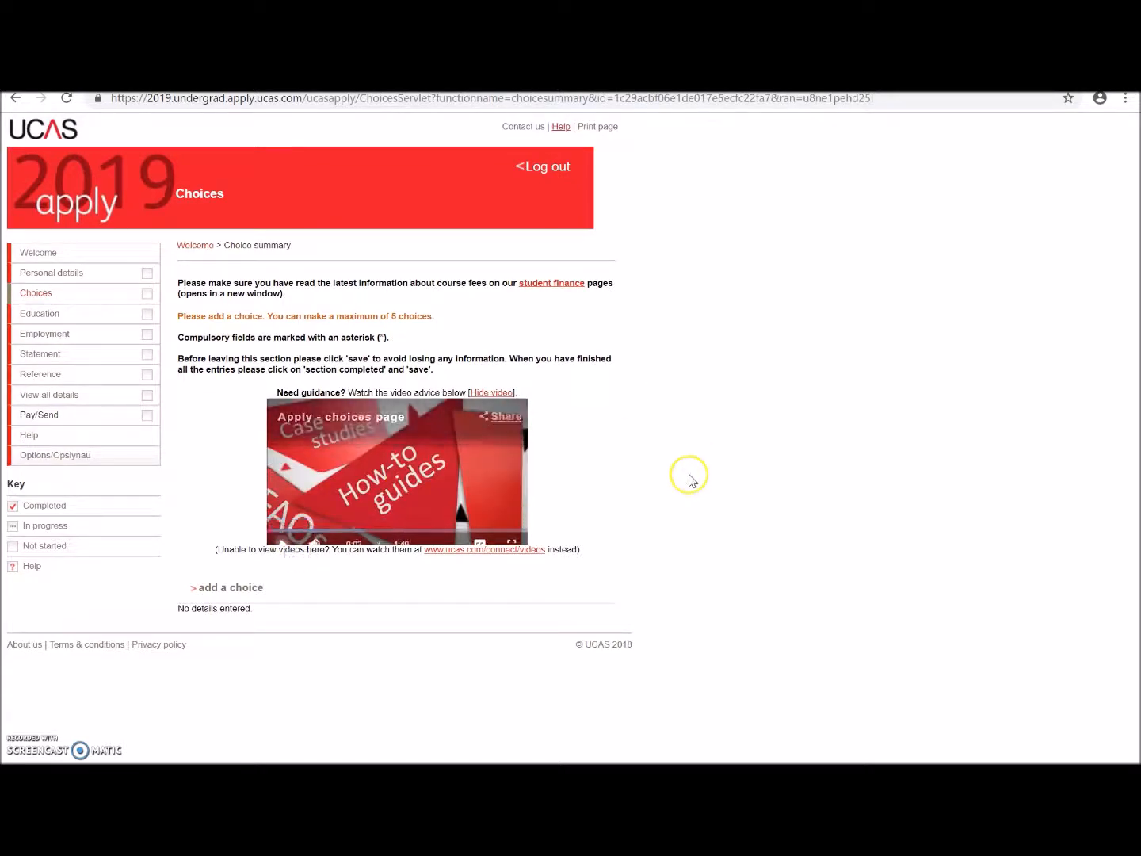
# Step: Add a new course choice and set its institution to University of Sussex (S90) by searching the institution list for "sussex"
pyautogui.click(239, 589)
pyautogui.click(316, 560)
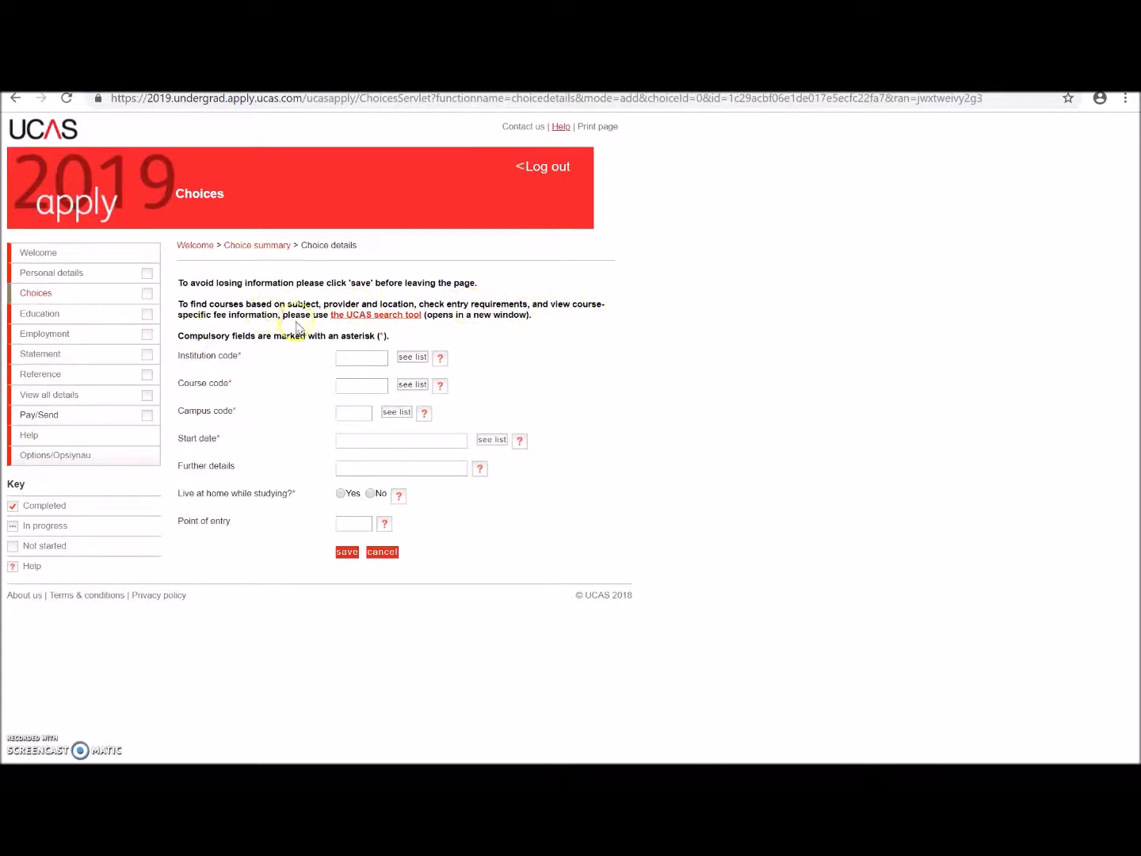
pyautogui.click(353, 321)
pyautogui.click(380, 315)
pyautogui.click(293, 365)
pyautogui.click(413, 358)
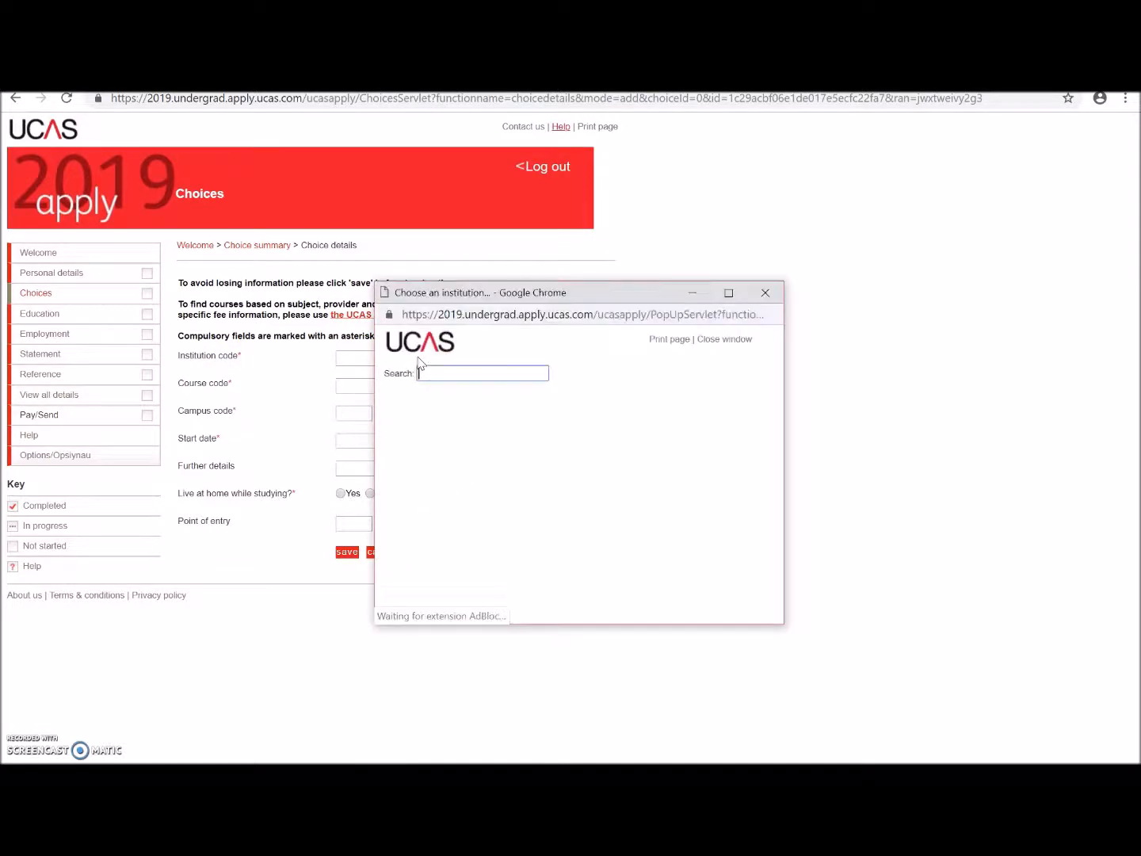
pyautogui.write('sussex')
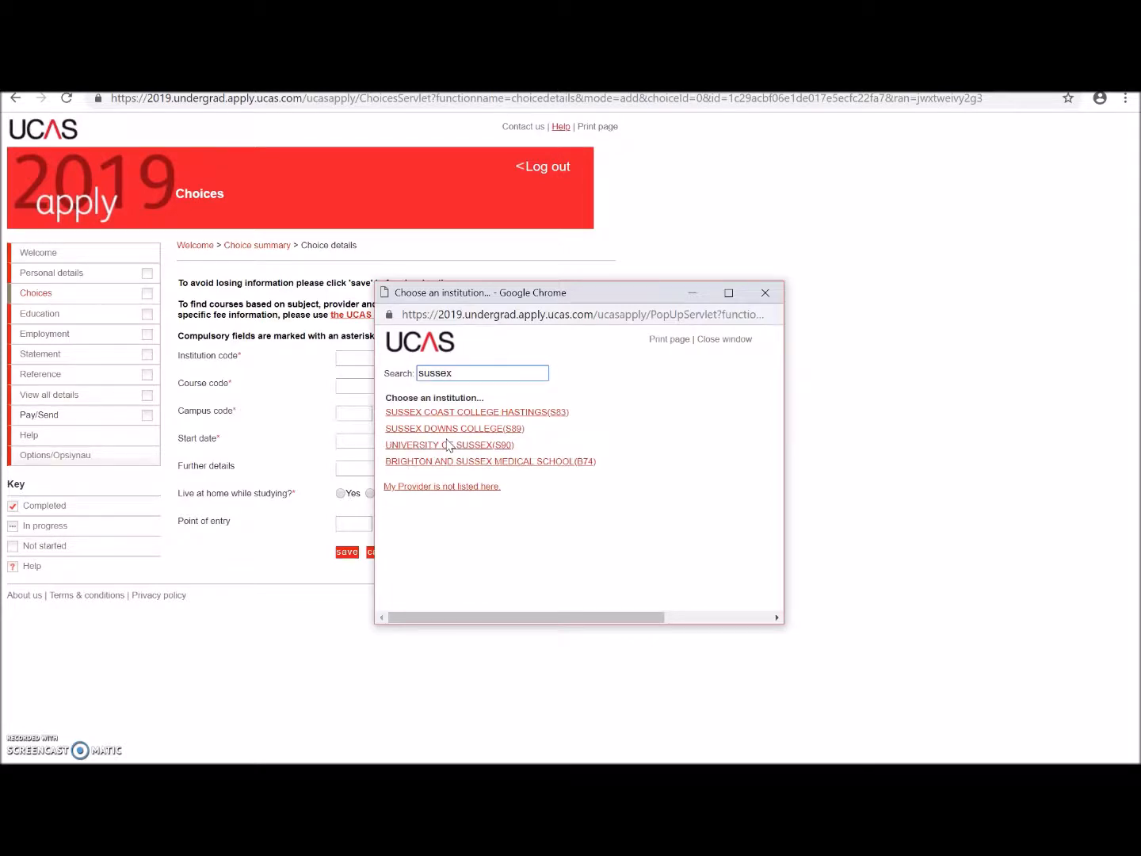
pyautogui.click(546, 445)
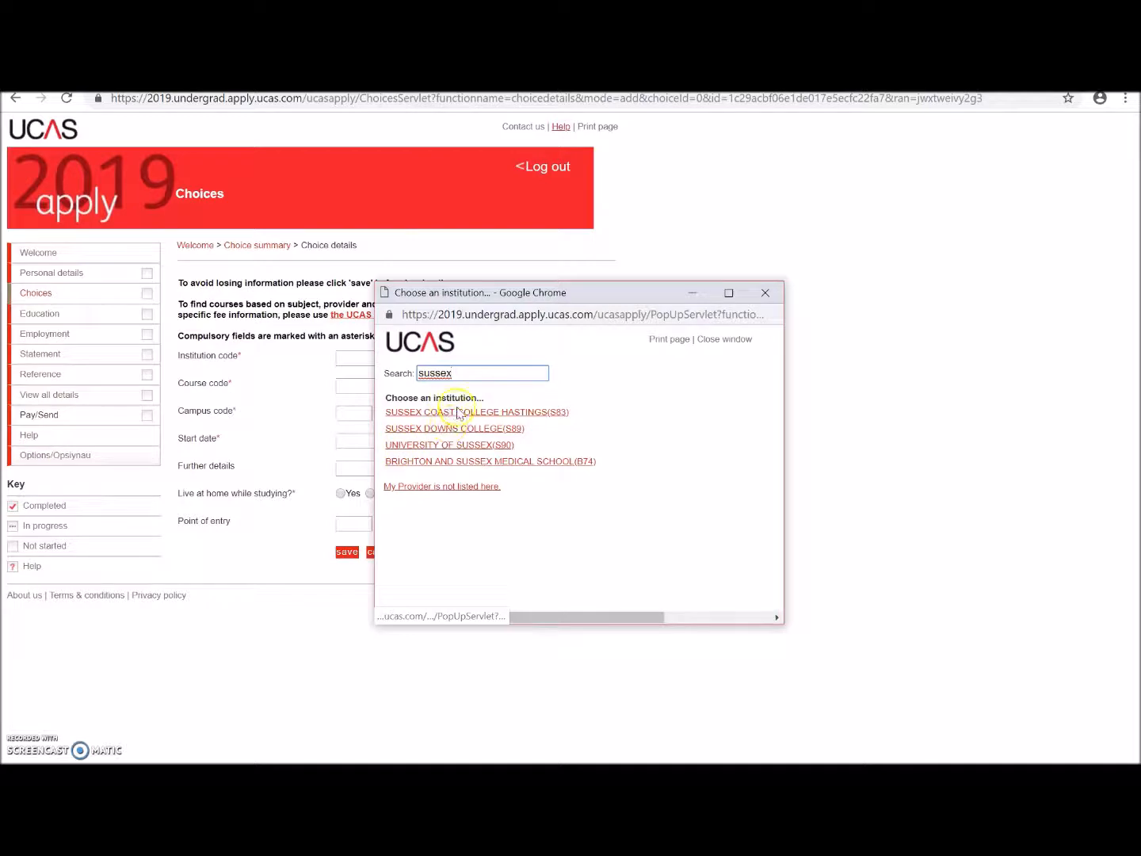
pyautogui.click(440, 446)
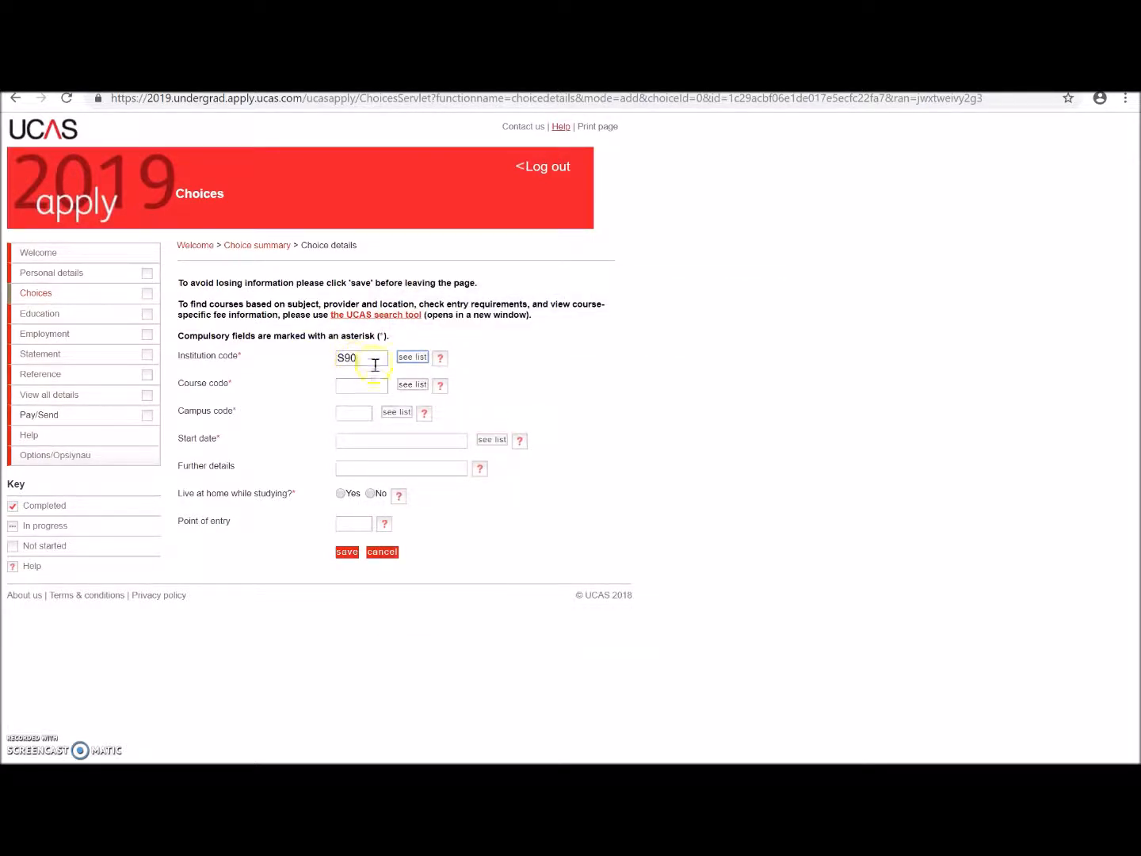
# Step: Set the course to Psychology (C800) and the campus to Main Site (-) for the Sussex choice
pyautogui.click(411, 385)
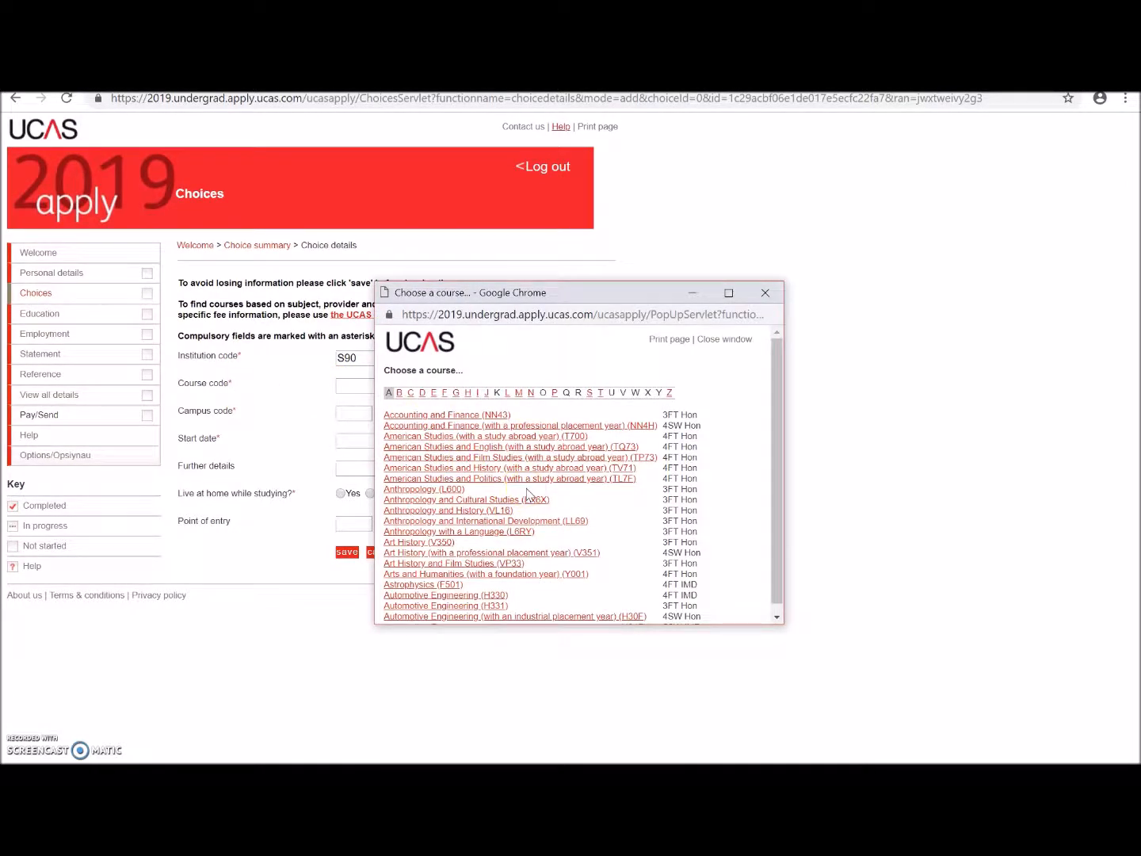
pyautogui.click(554, 394)
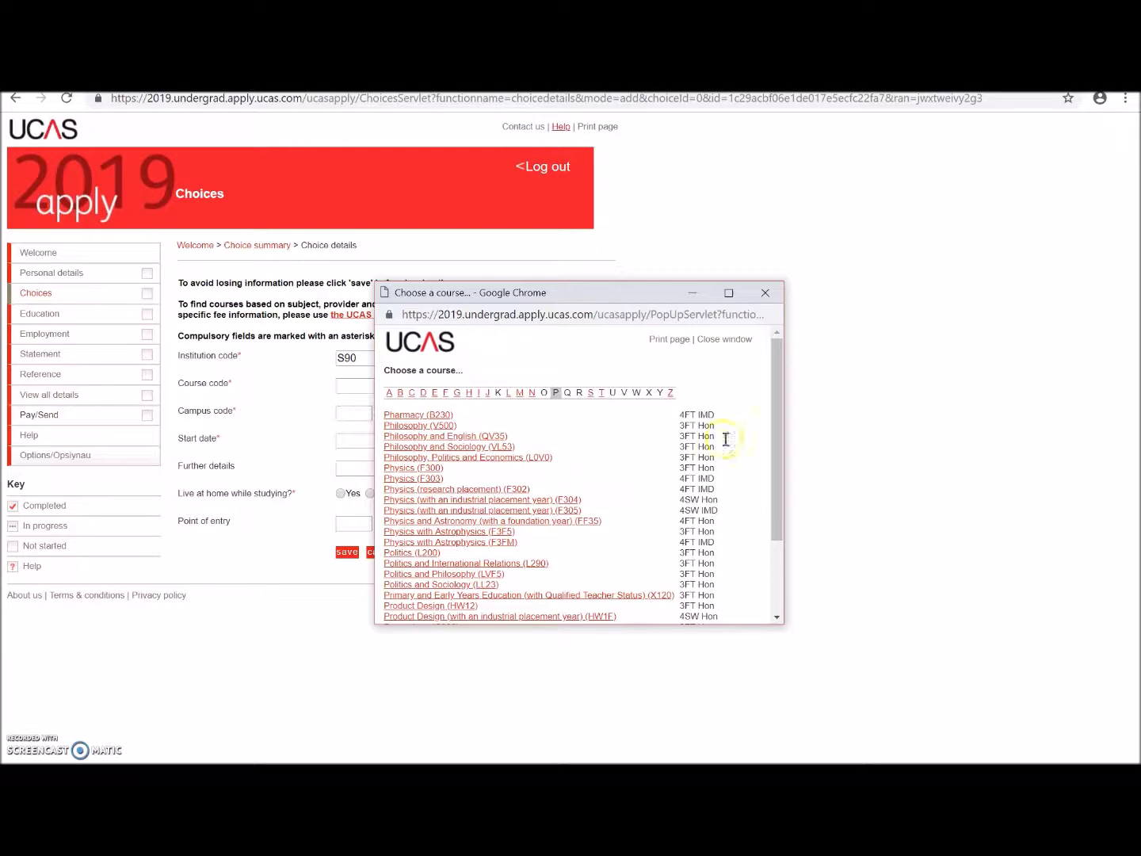
pyautogui.moveTo(775, 451); pyautogui.dragTo(804, 565)
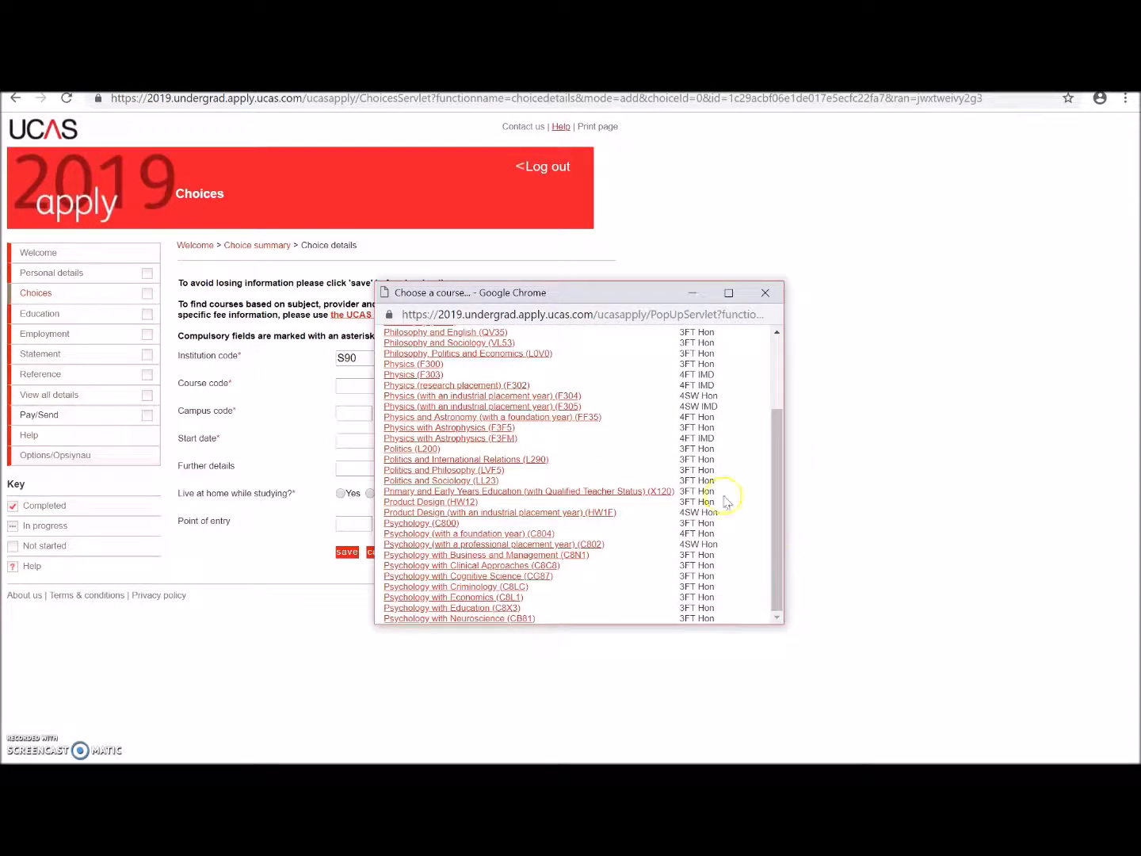
pyautogui.click(436, 524)
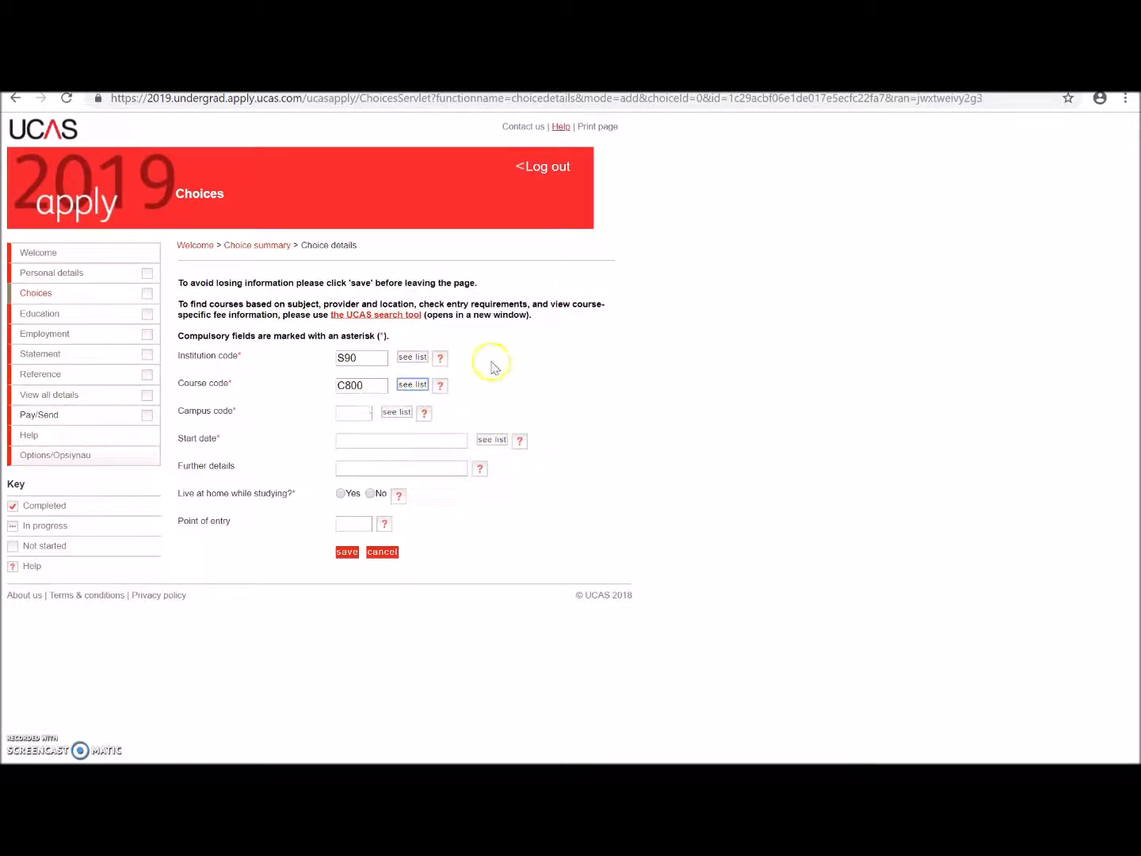
pyautogui.click(394, 412)
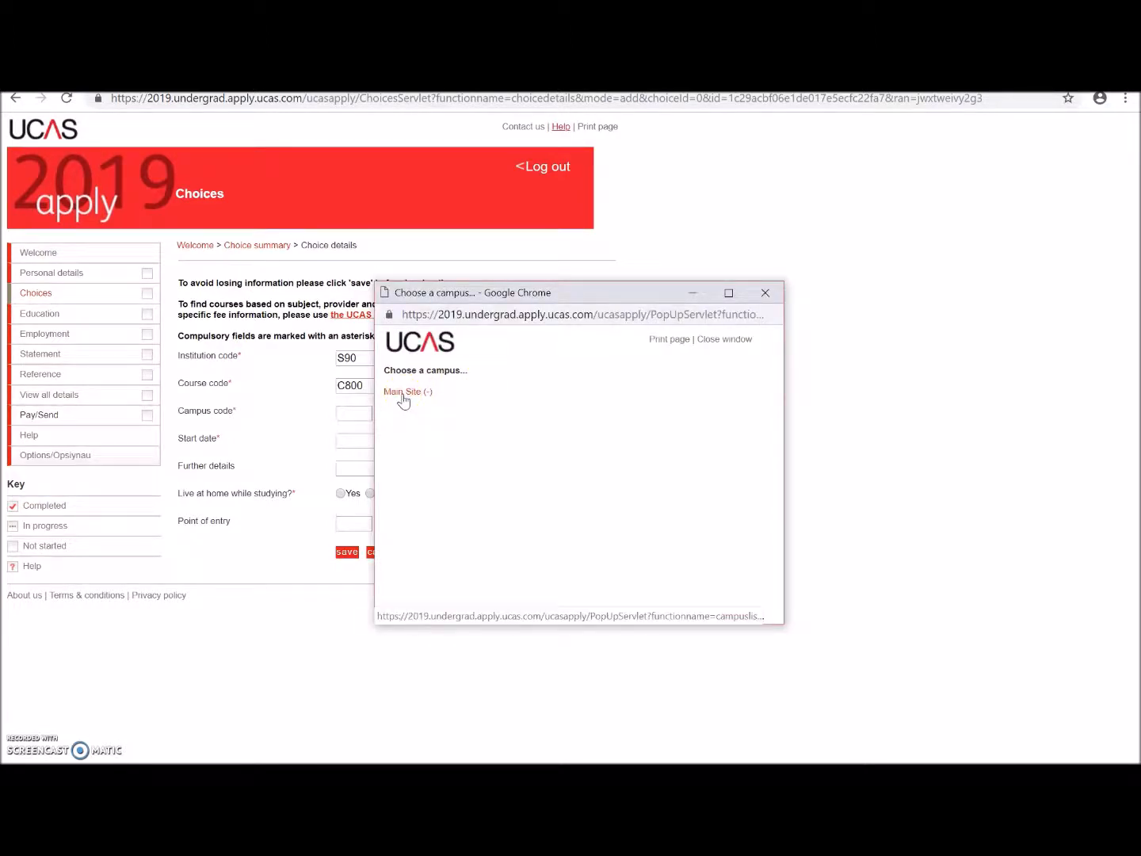
pyautogui.click(402, 392)
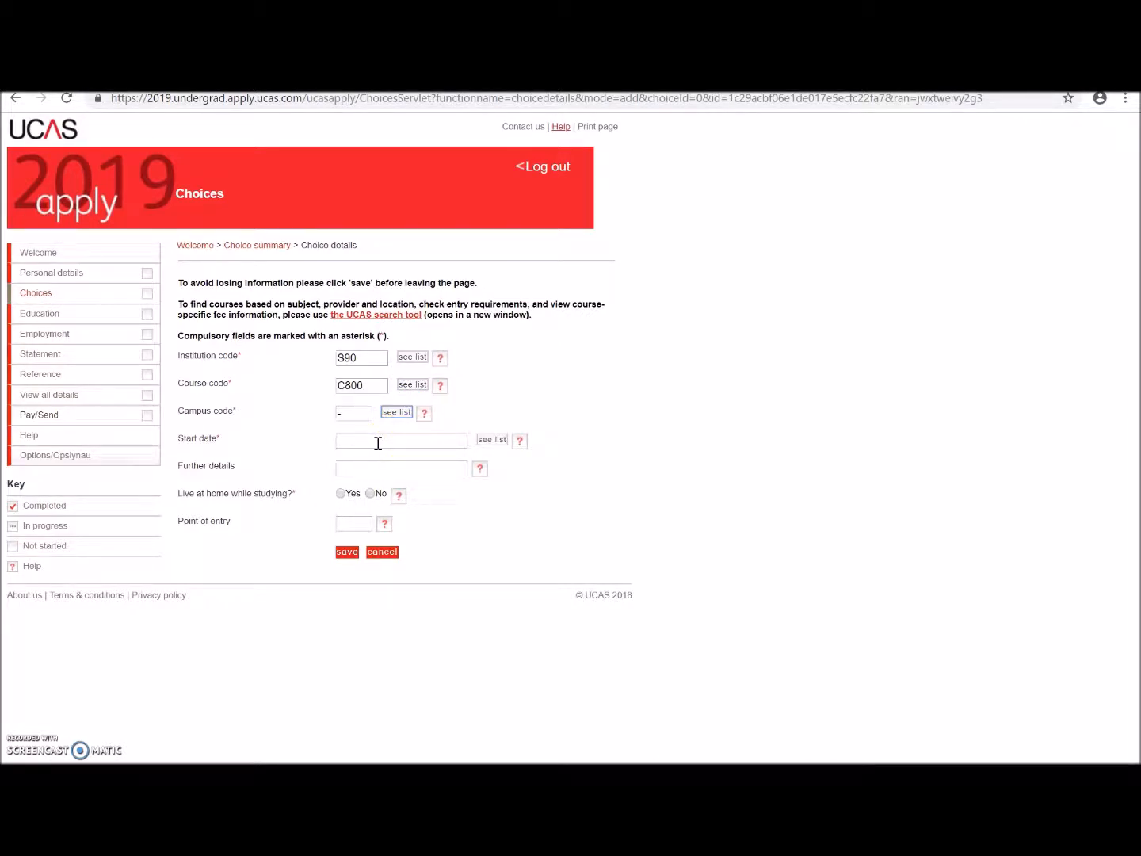
# Step: Look at the current and deferred start date options for the course and close the list without choosing one
pyautogui.click(494, 438)
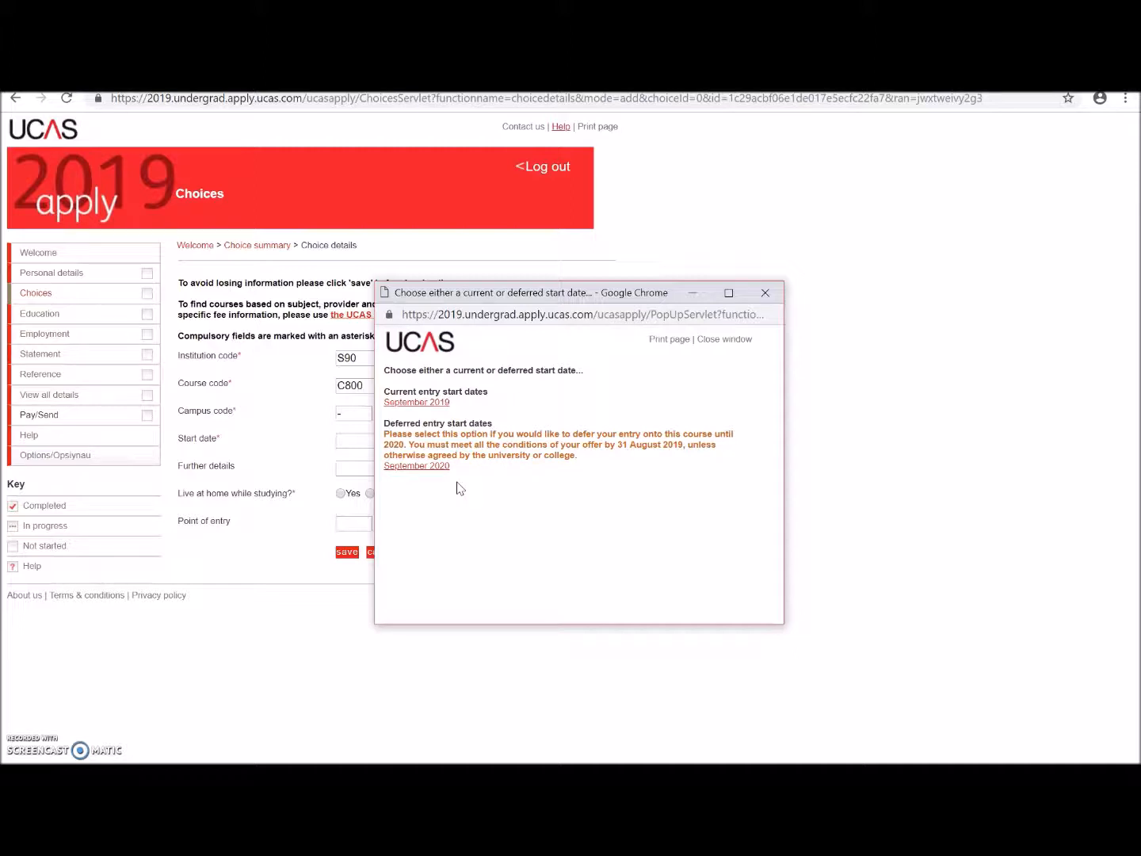
pyautogui.click(411, 474)
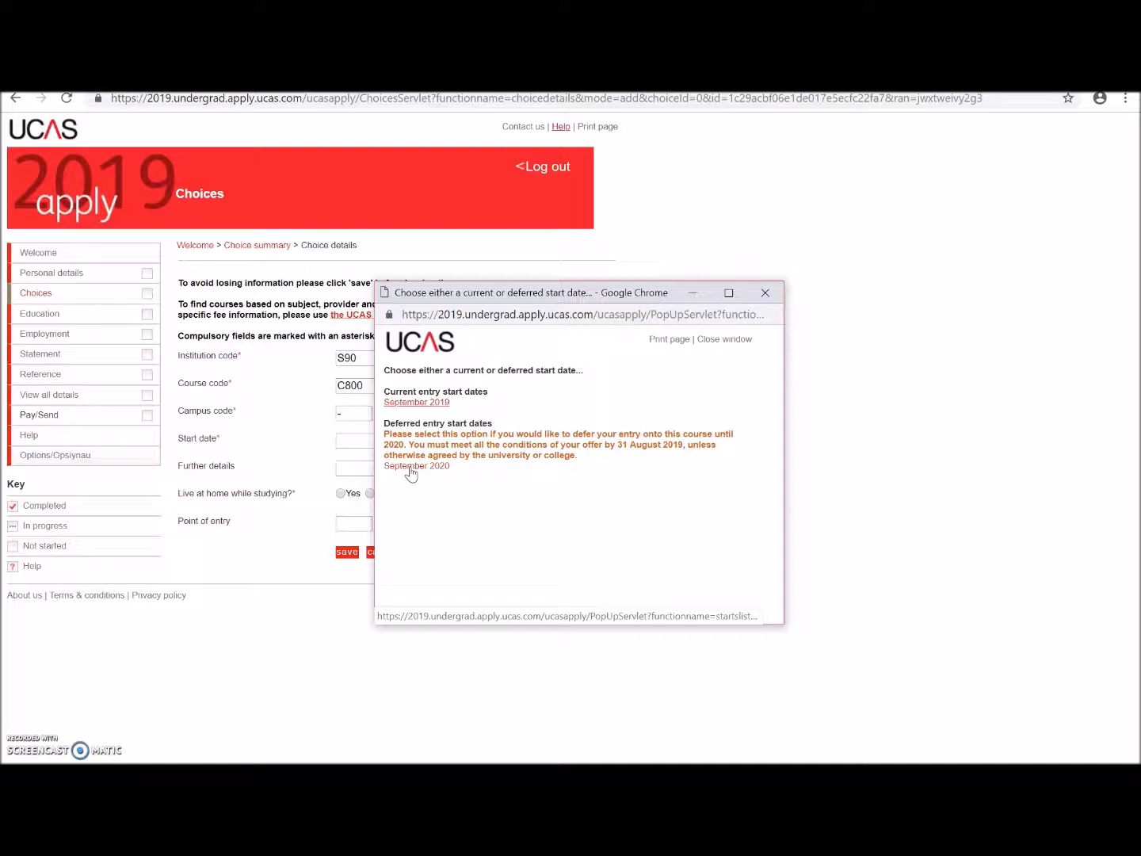
pyautogui.click(764, 292)
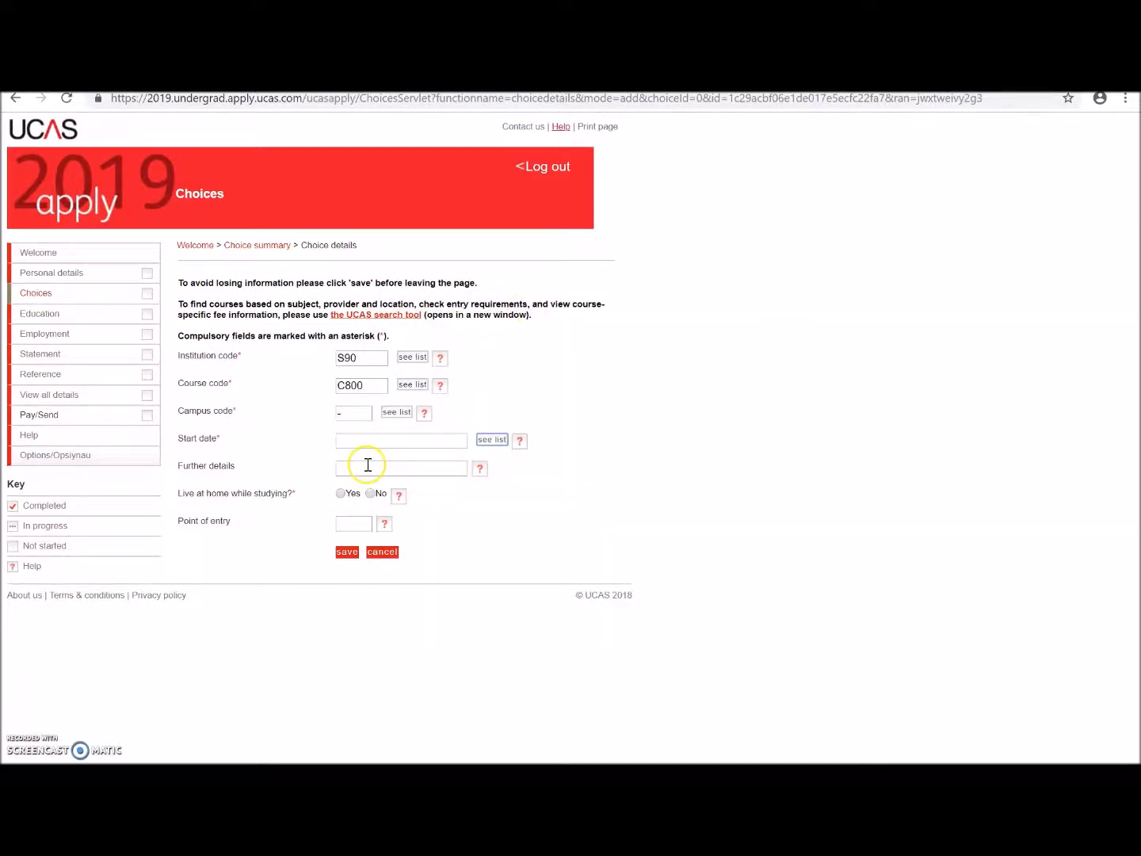
# Step: Read the help texts for the Further details and Point of entry fields
pyautogui.click(480, 468)
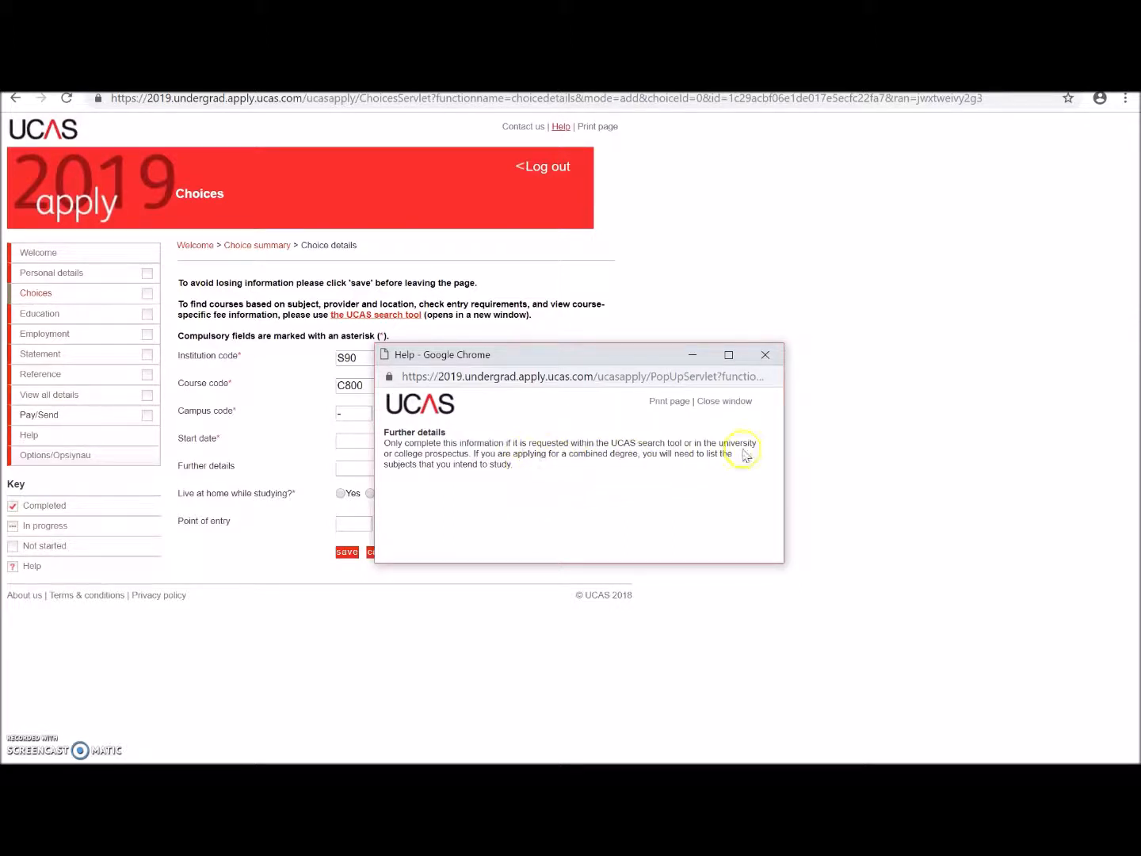
pyautogui.click(763, 357)
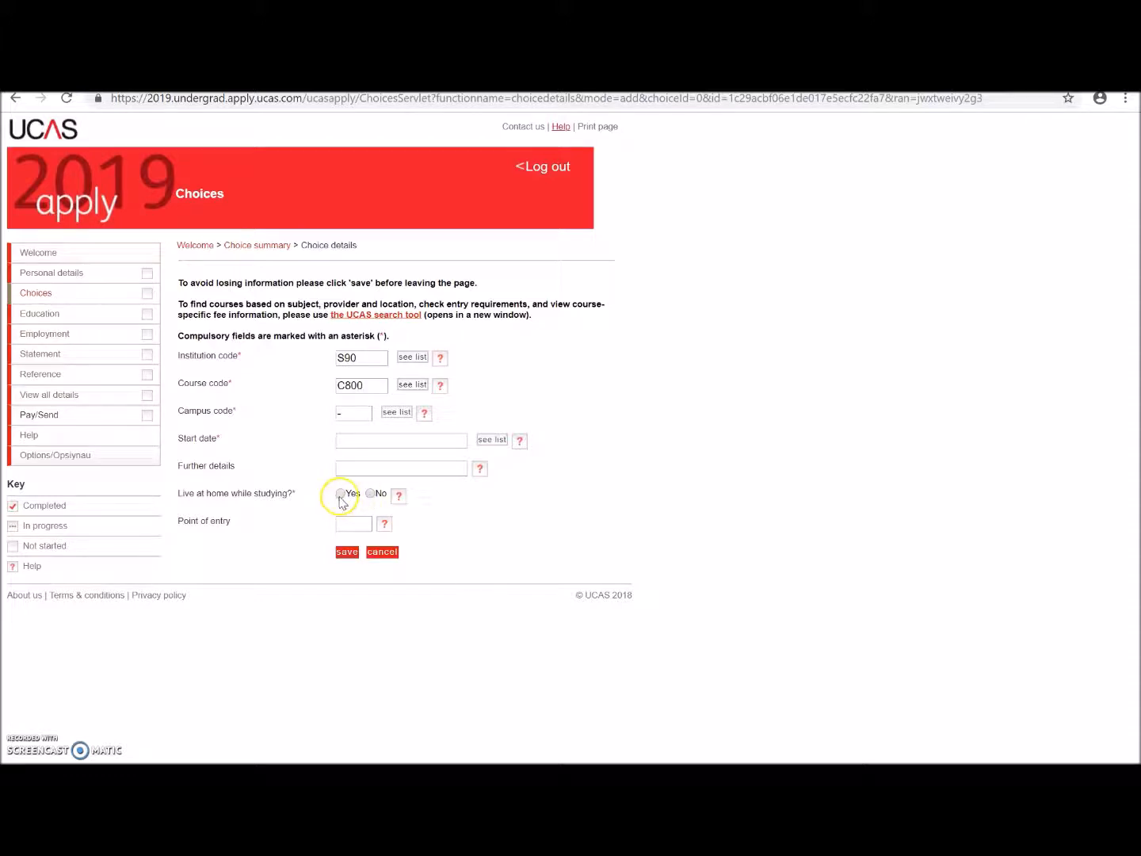
pyautogui.click(385, 524)
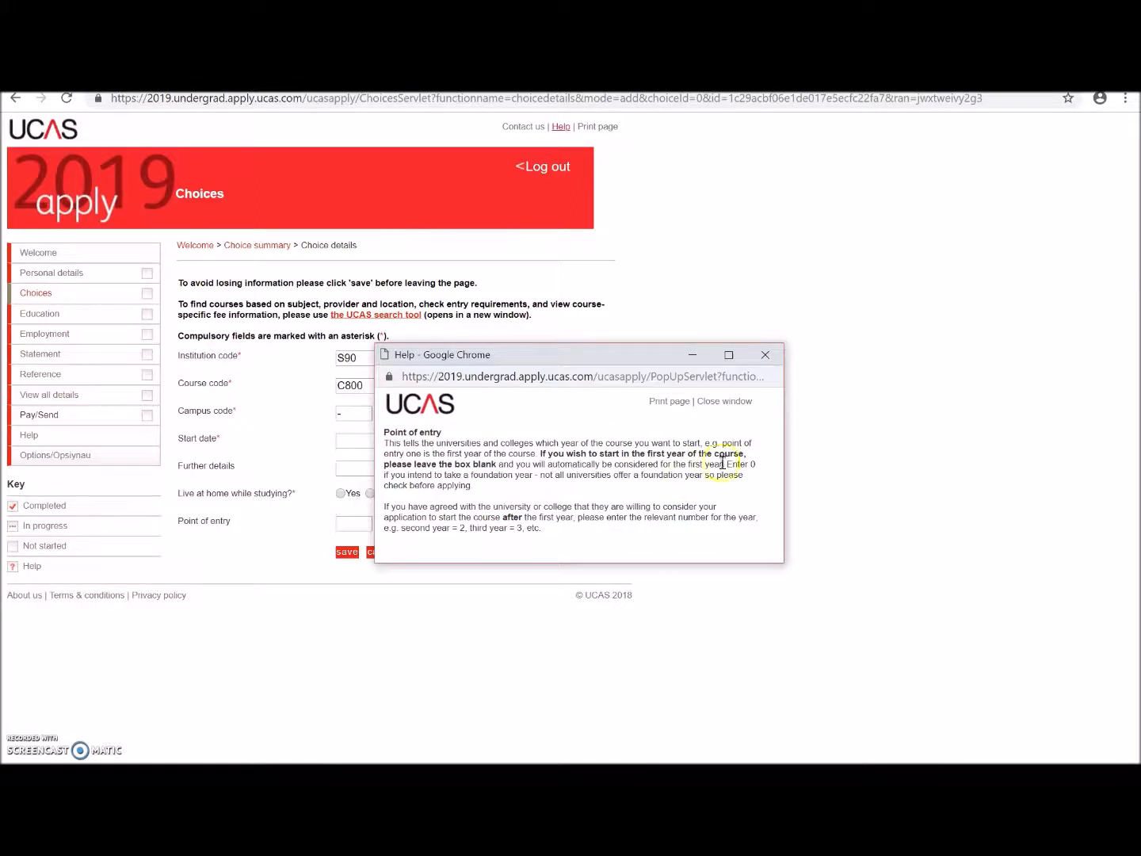
pyautogui.click(767, 356)
# Step: Save the Sussex Psychology choice without a start date or living-at-home answer, and return to the choice summary
pyautogui.click(340, 558)
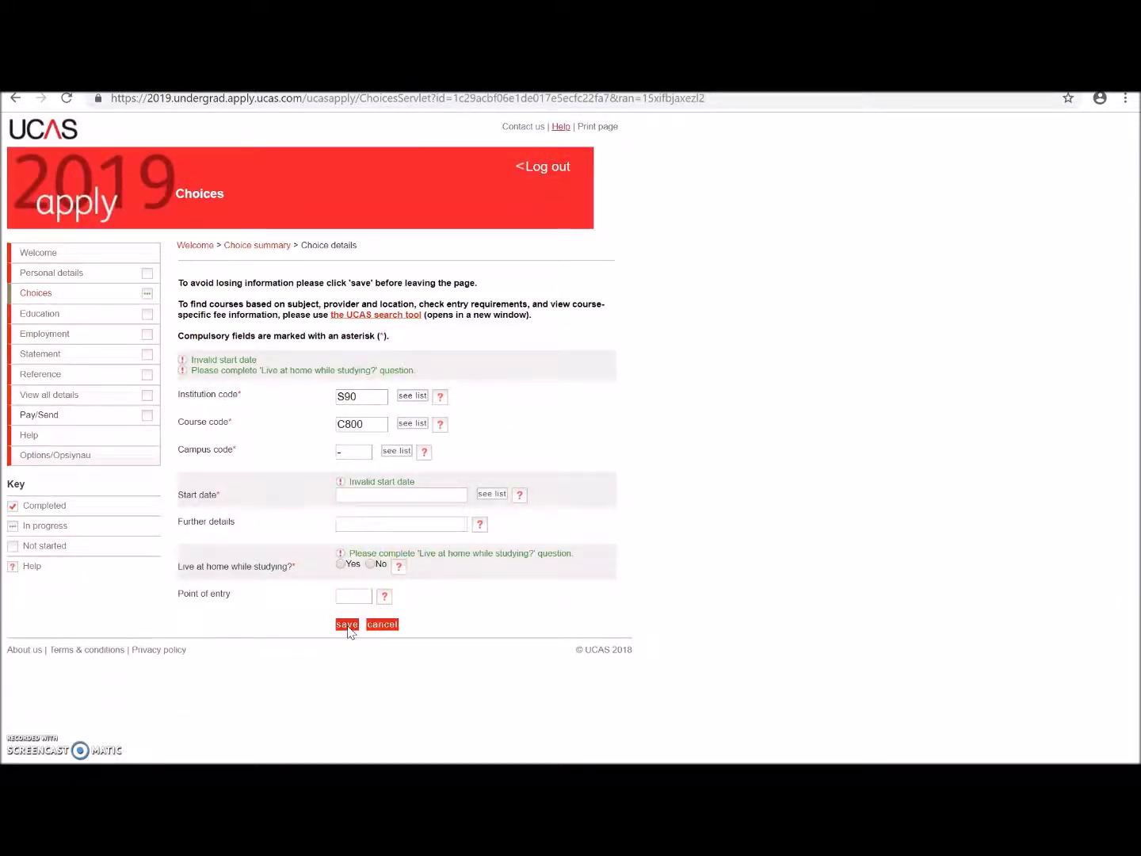
pyautogui.click(382, 627)
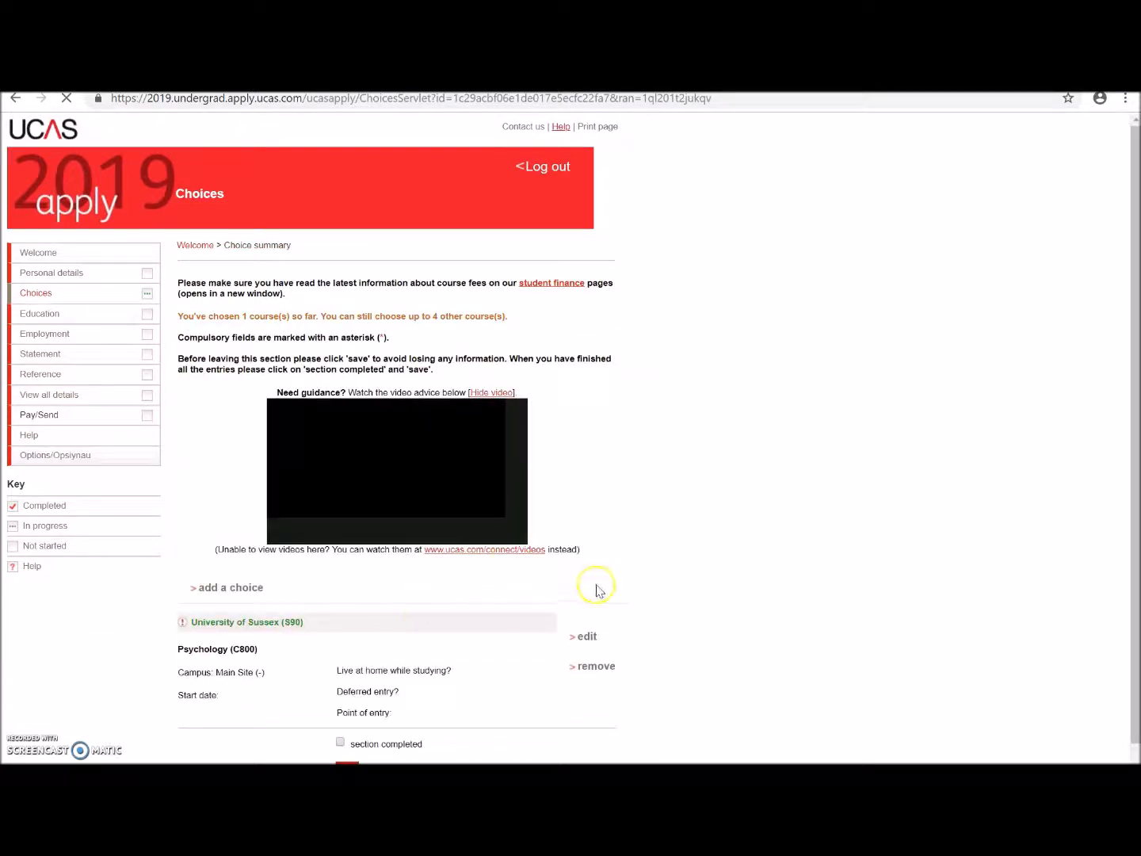
pyautogui.moveTo(1137, 449); pyautogui.dragTo(1135, 484)
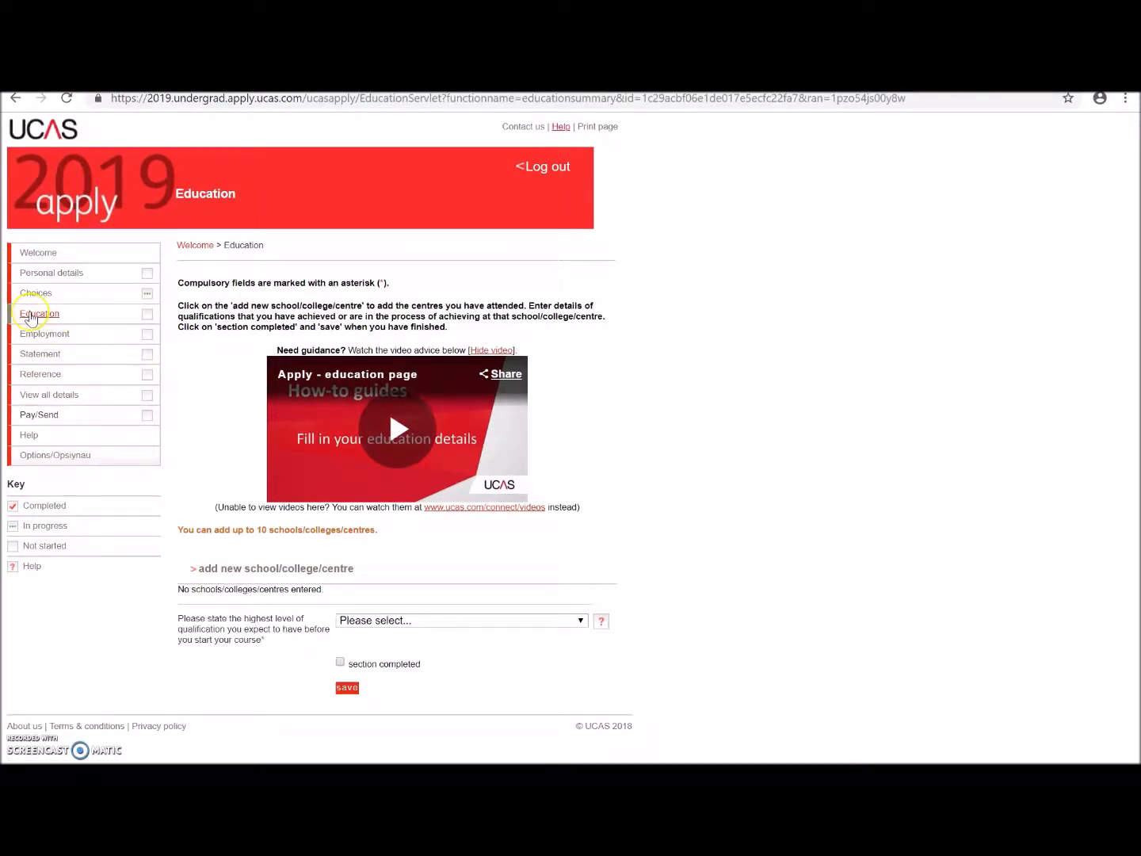
# Step: Look at the answer options for the highest expected qualification level in the Education section, leaving it unanswered
pyautogui.click(485, 290)
pyautogui.click(366, 626)
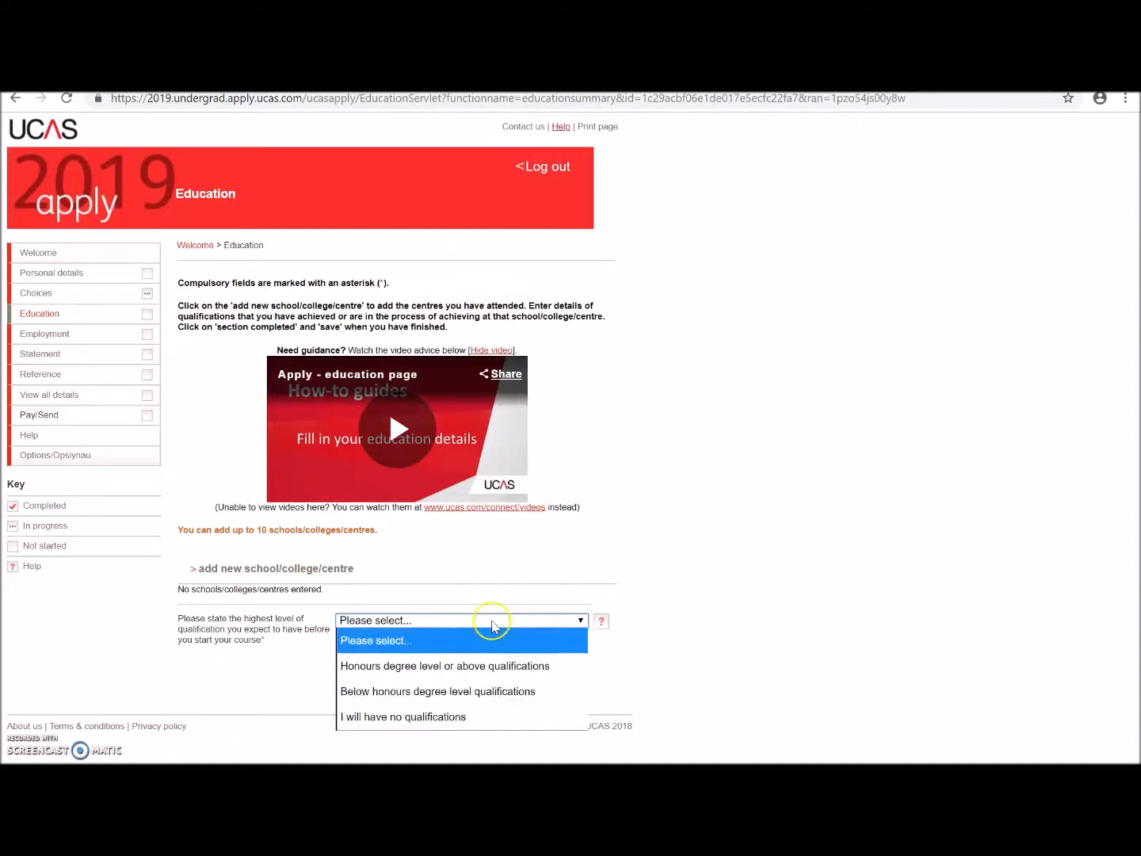
pyautogui.click(709, 556)
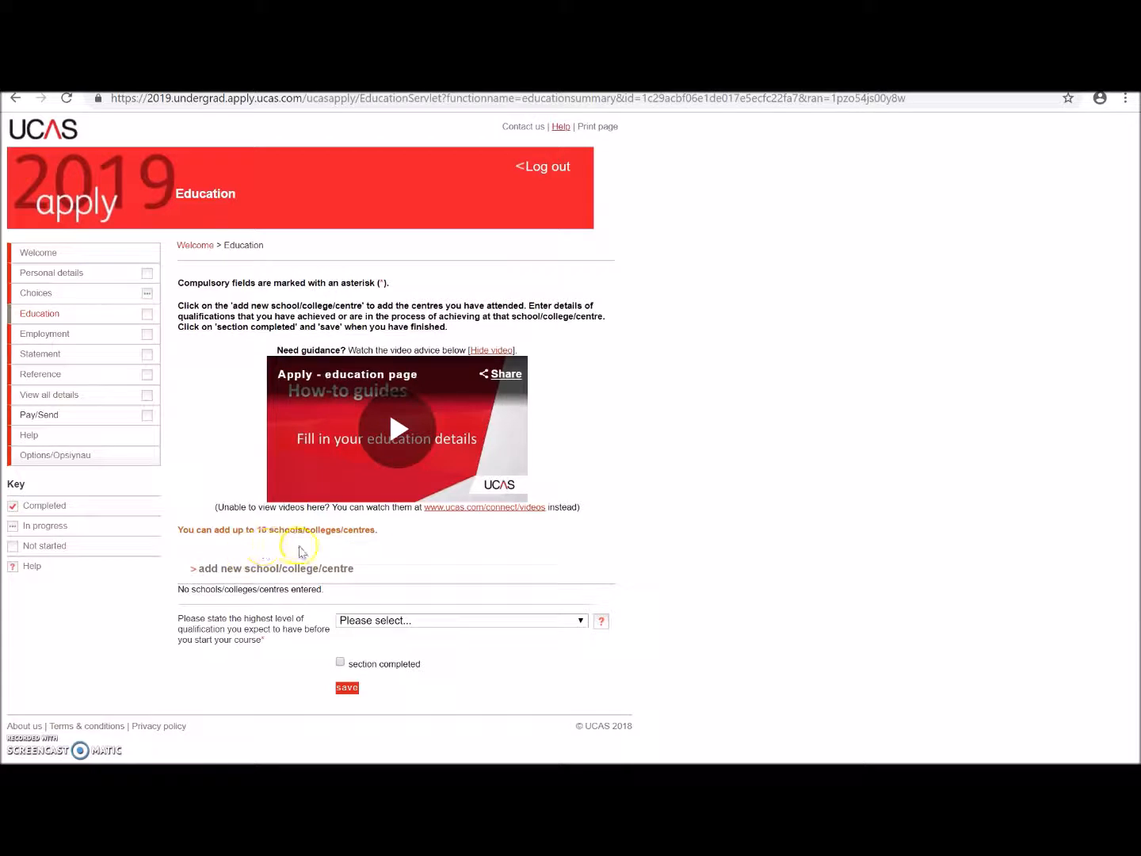
# Step: Add a new school/college/centre and set it to Varndean College by searching the school list for "varndean"
pyautogui.click(260, 570)
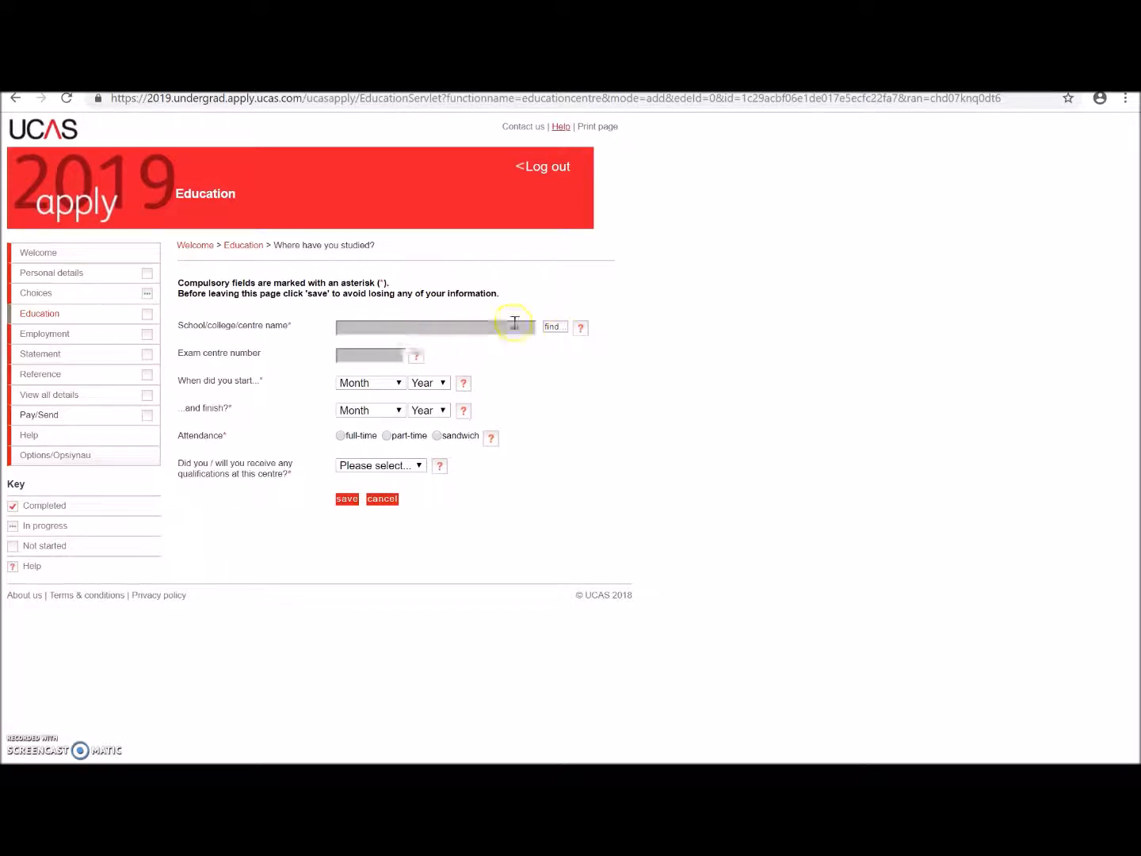
pyautogui.click(554, 326)
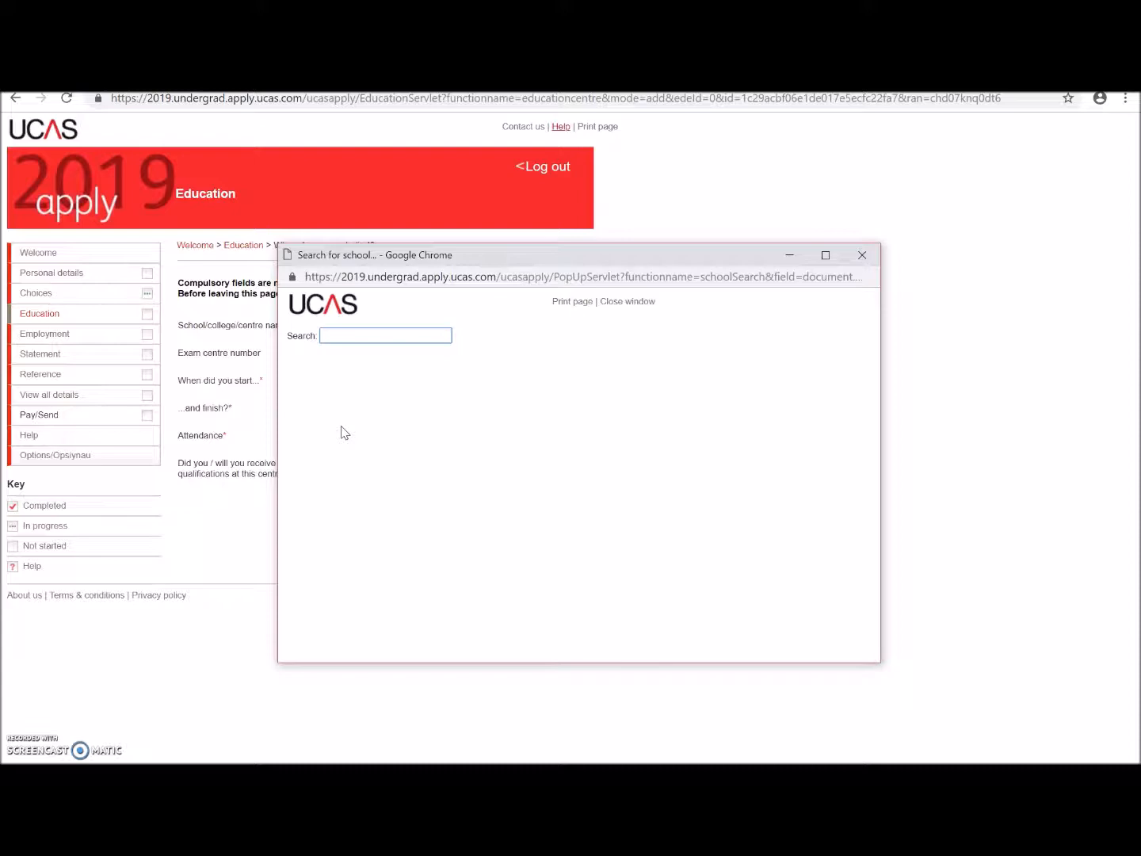
pyautogui.write('var')
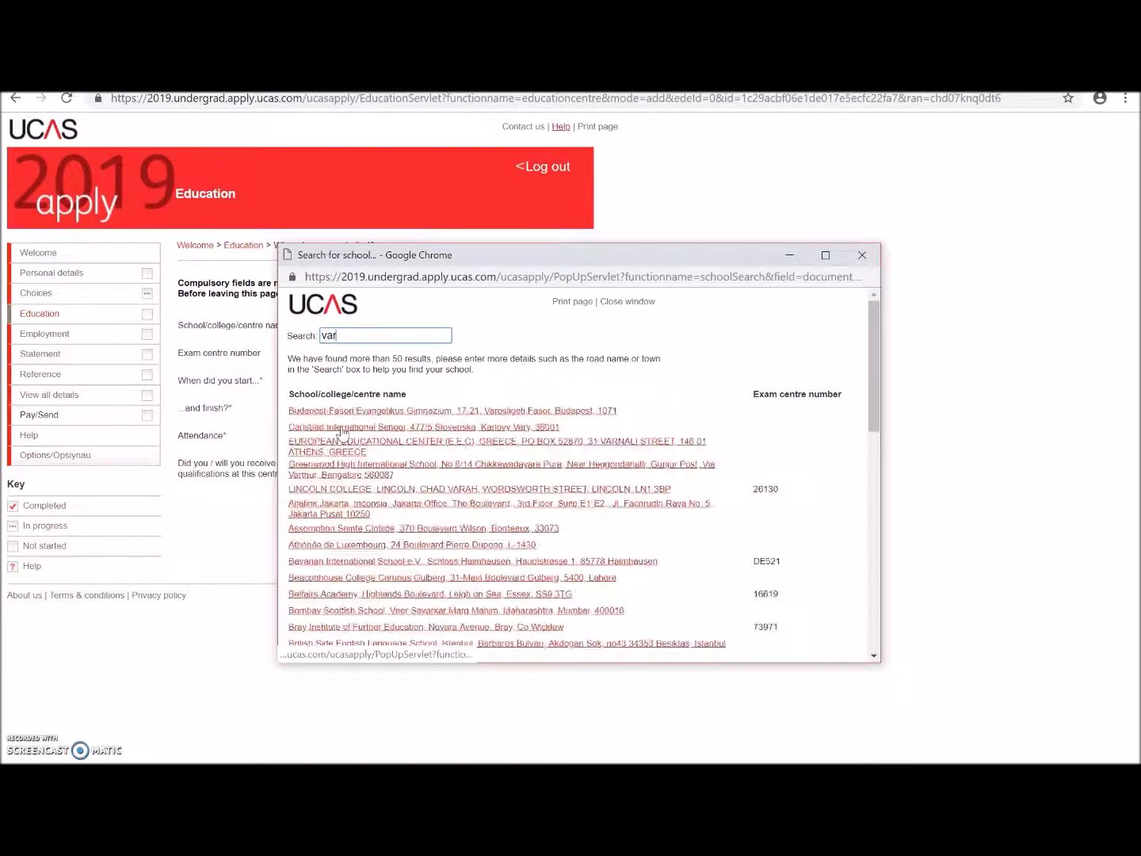
pyautogui.write('ndean')
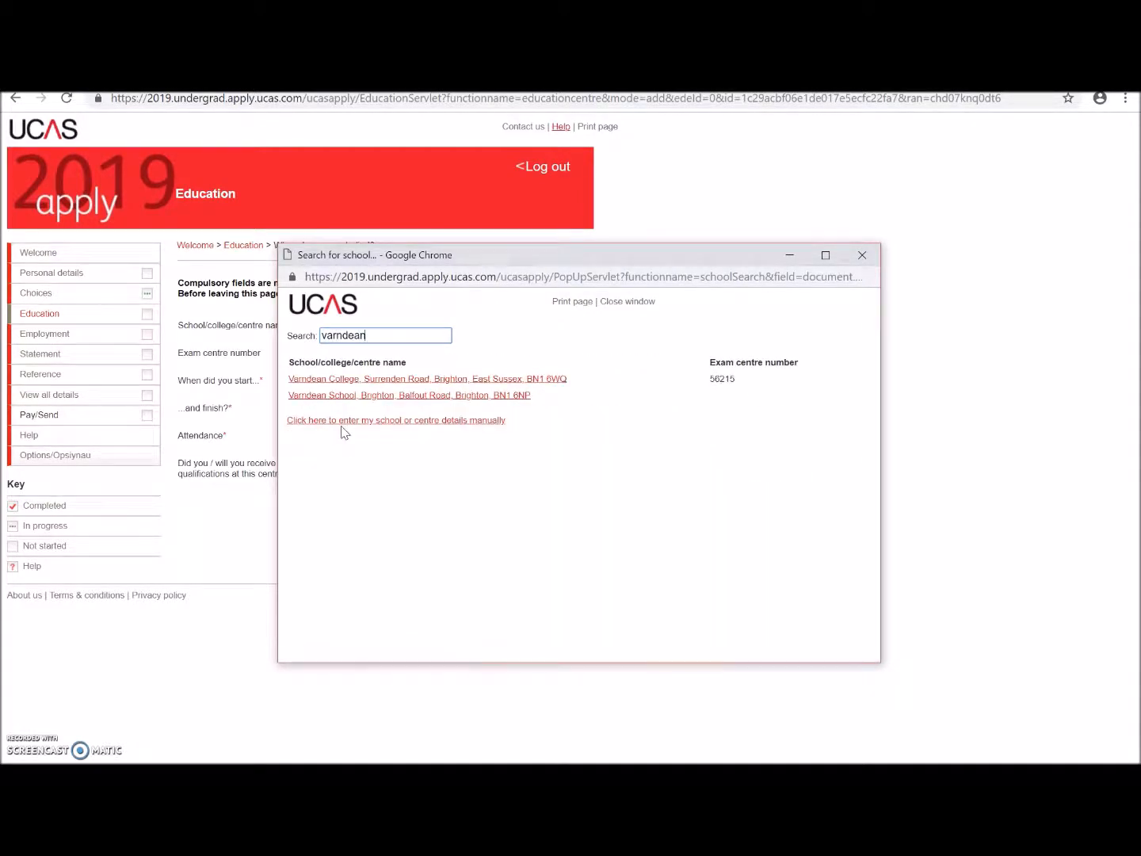
pyautogui.click(380, 415)
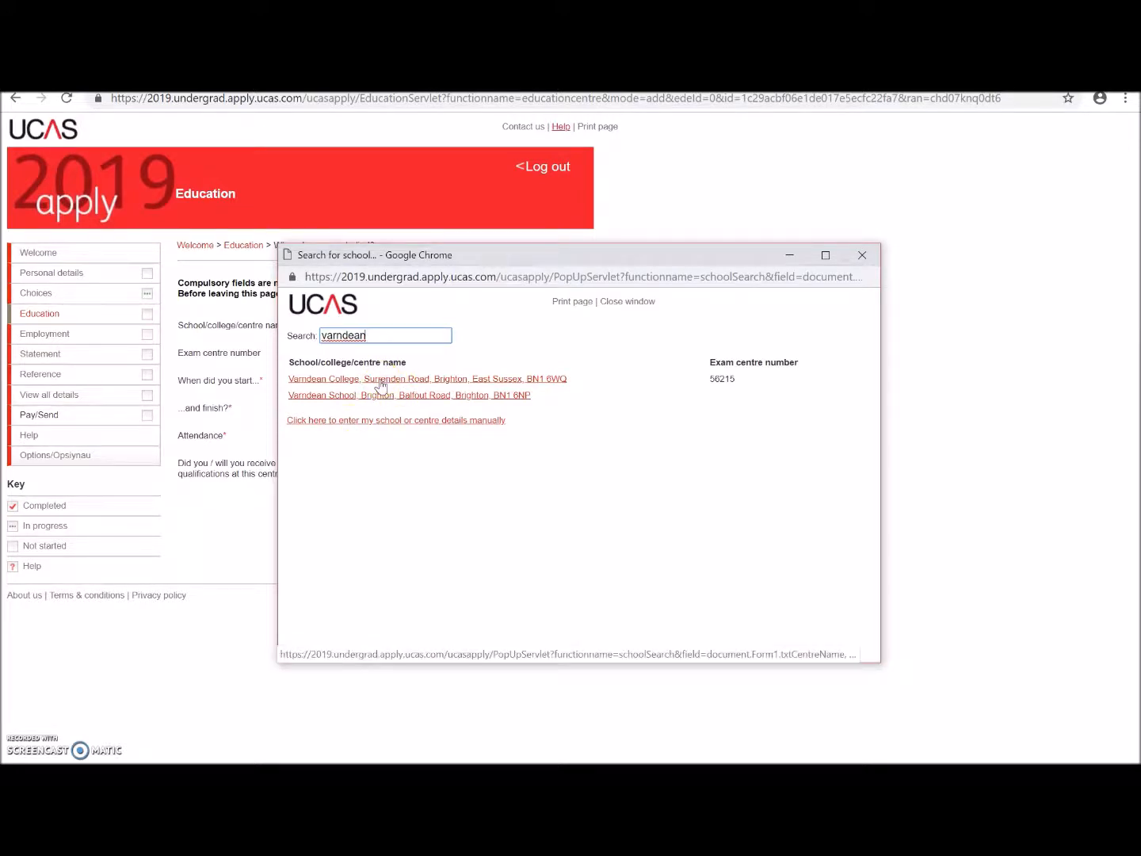
pyautogui.click(362, 399)
pyautogui.click(367, 381)
# Step: Look at the month options for the start and finish dates at the college without choosing any
pyautogui.click(367, 380)
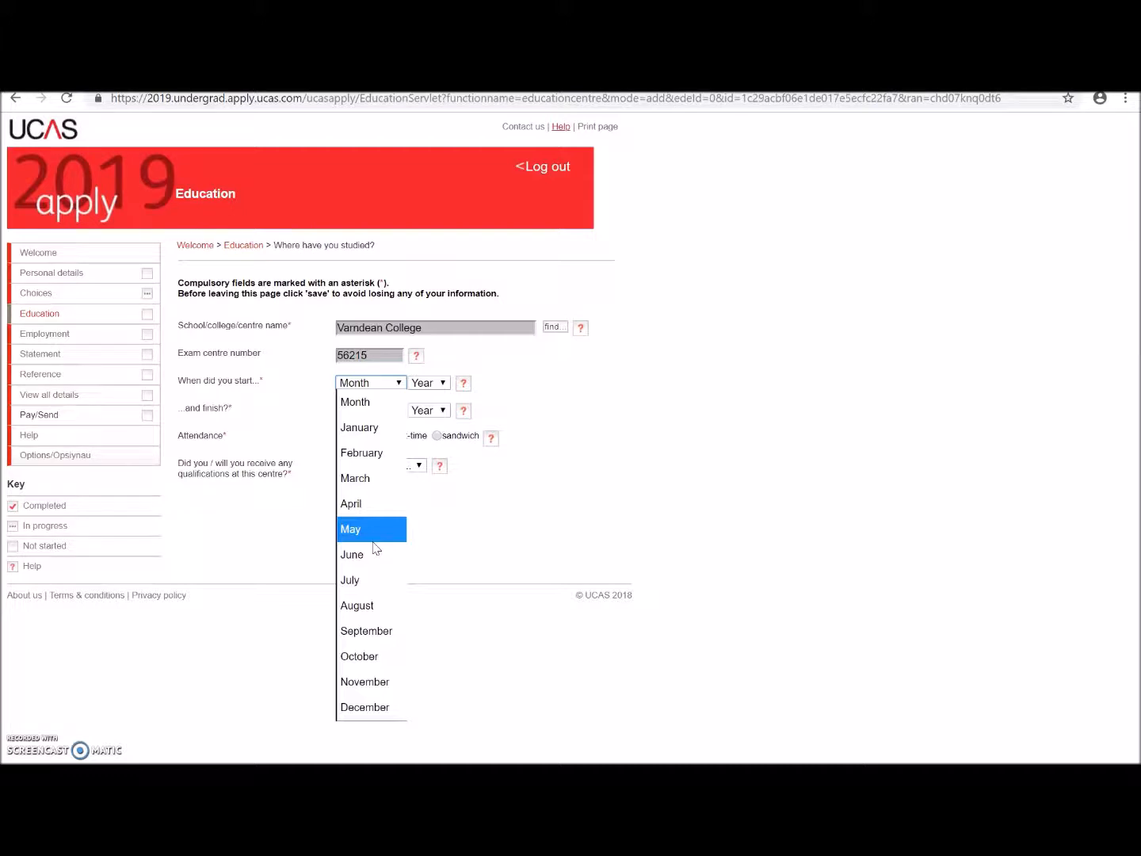
pyautogui.click(595, 443)
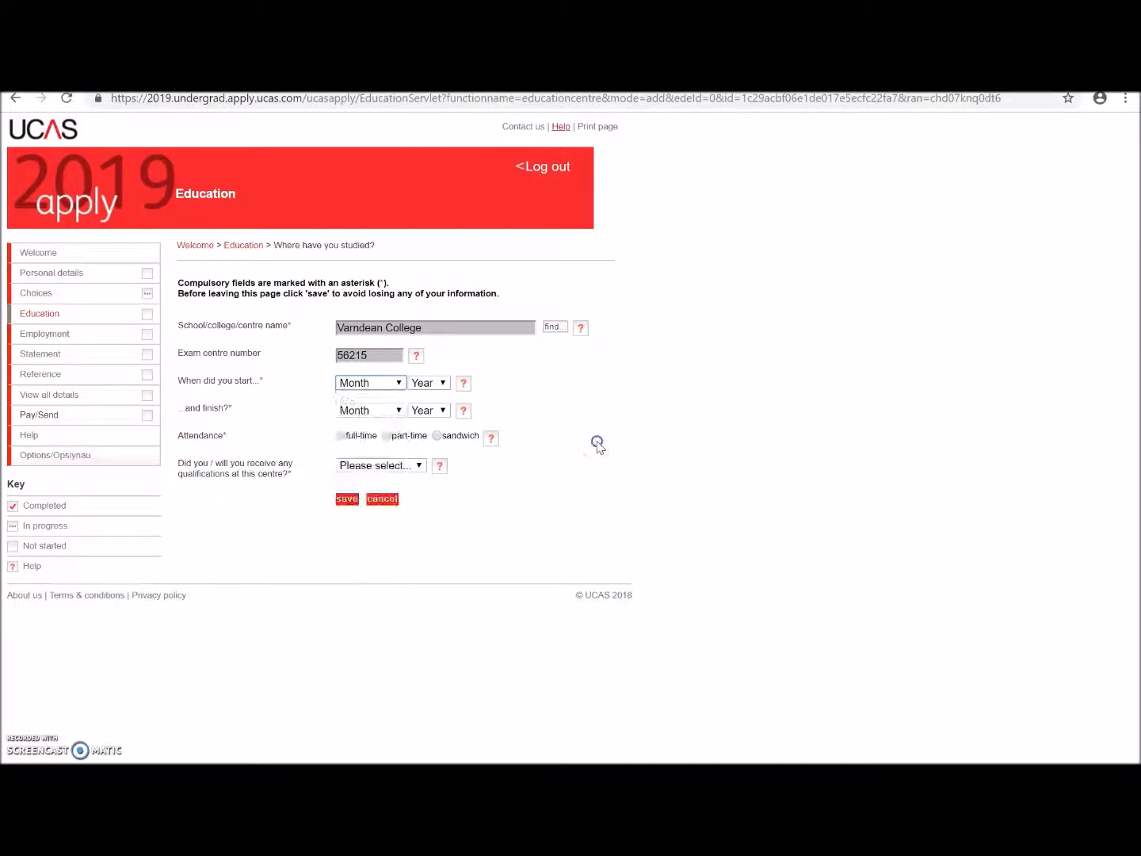
pyautogui.click(387, 410)
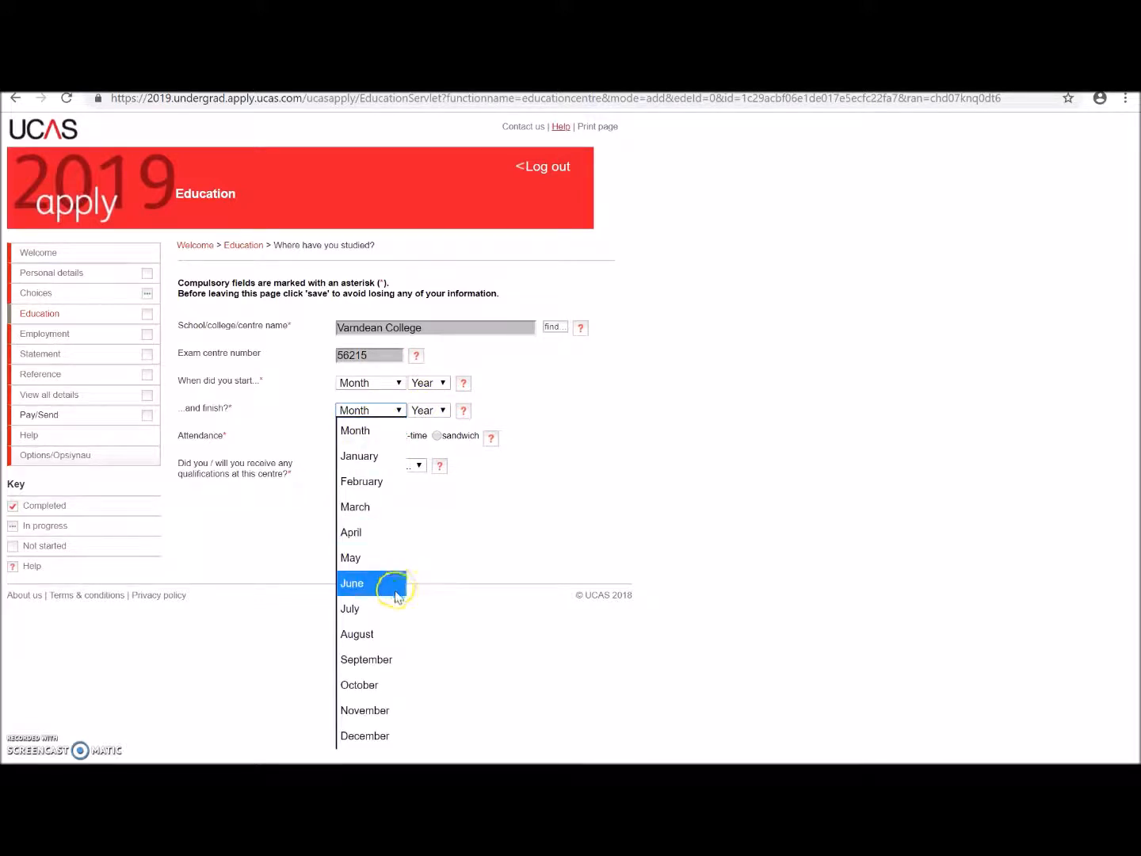
pyautogui.click(582, 496)
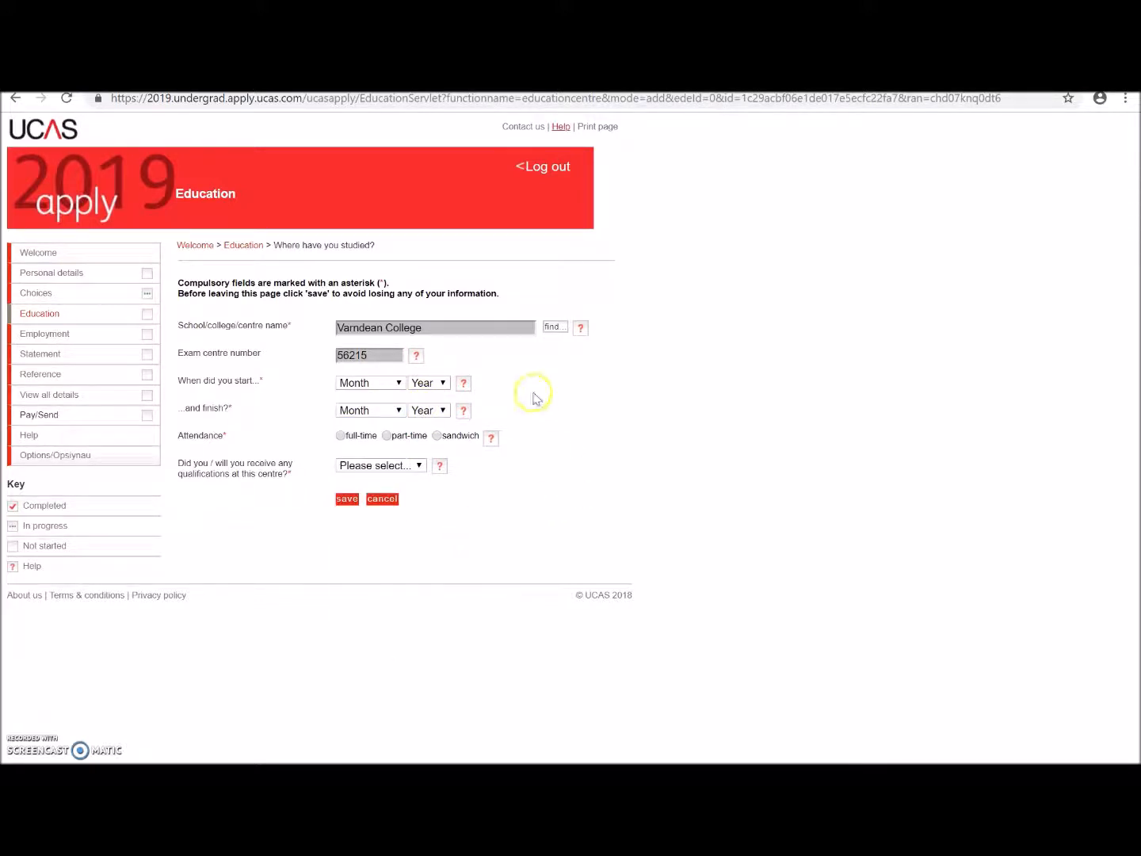
# Step: Read the help text on attendance and look at the answer options for receiving qualifications at this centre
pyautogui.click(342, 436)
pyautogui.click(490, 439)
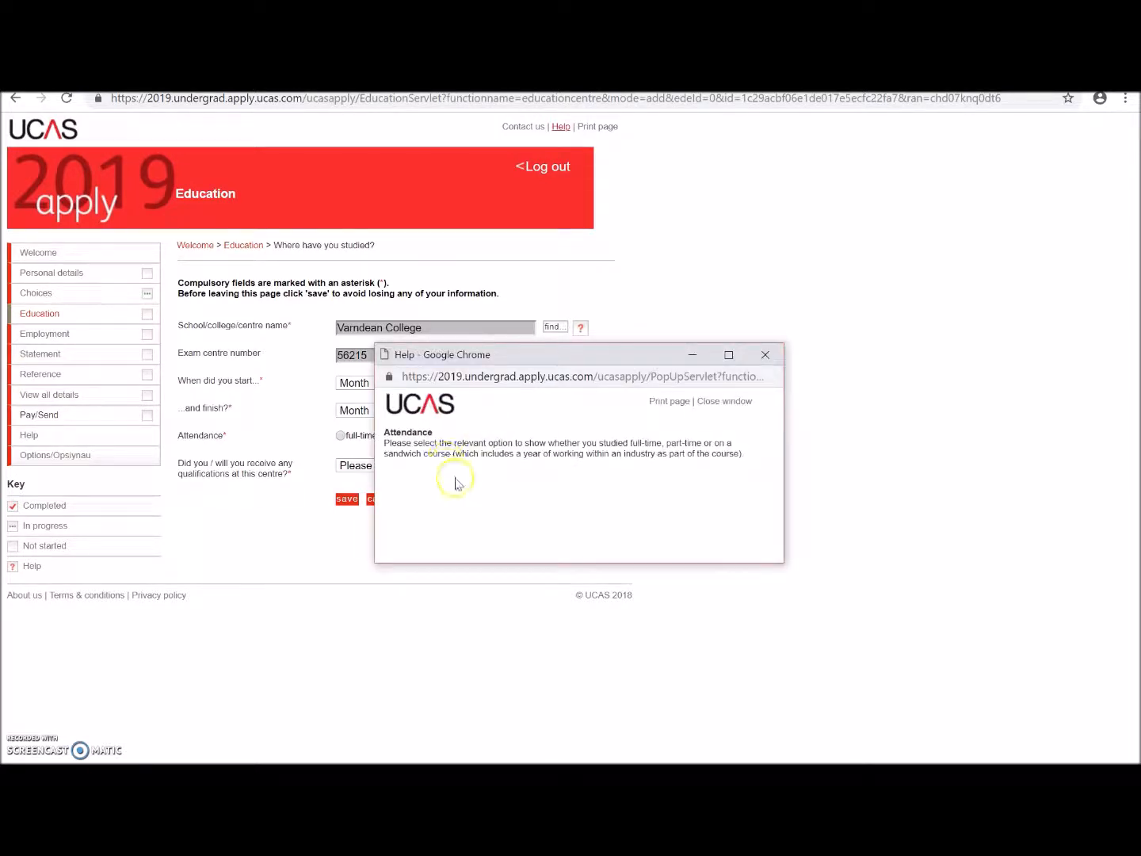
pyautogui.click(766, 353)
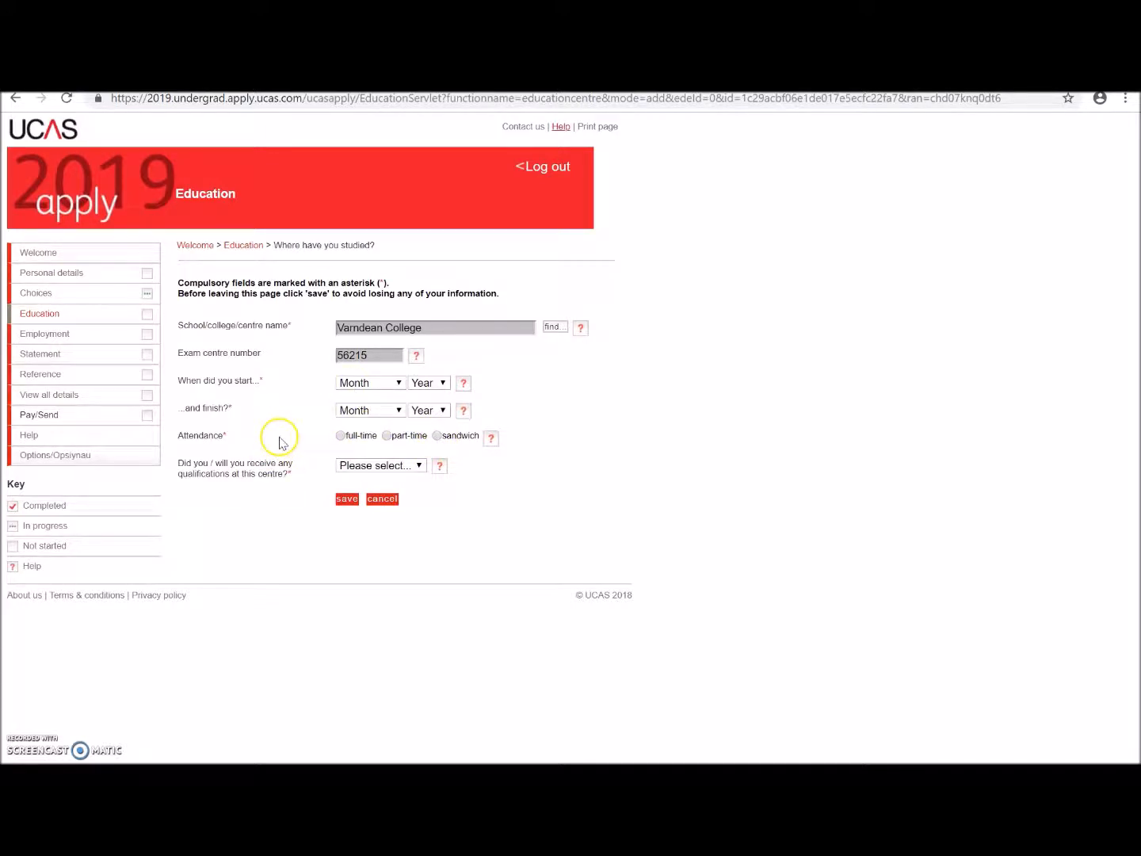
pyautogui.click(366, 466)
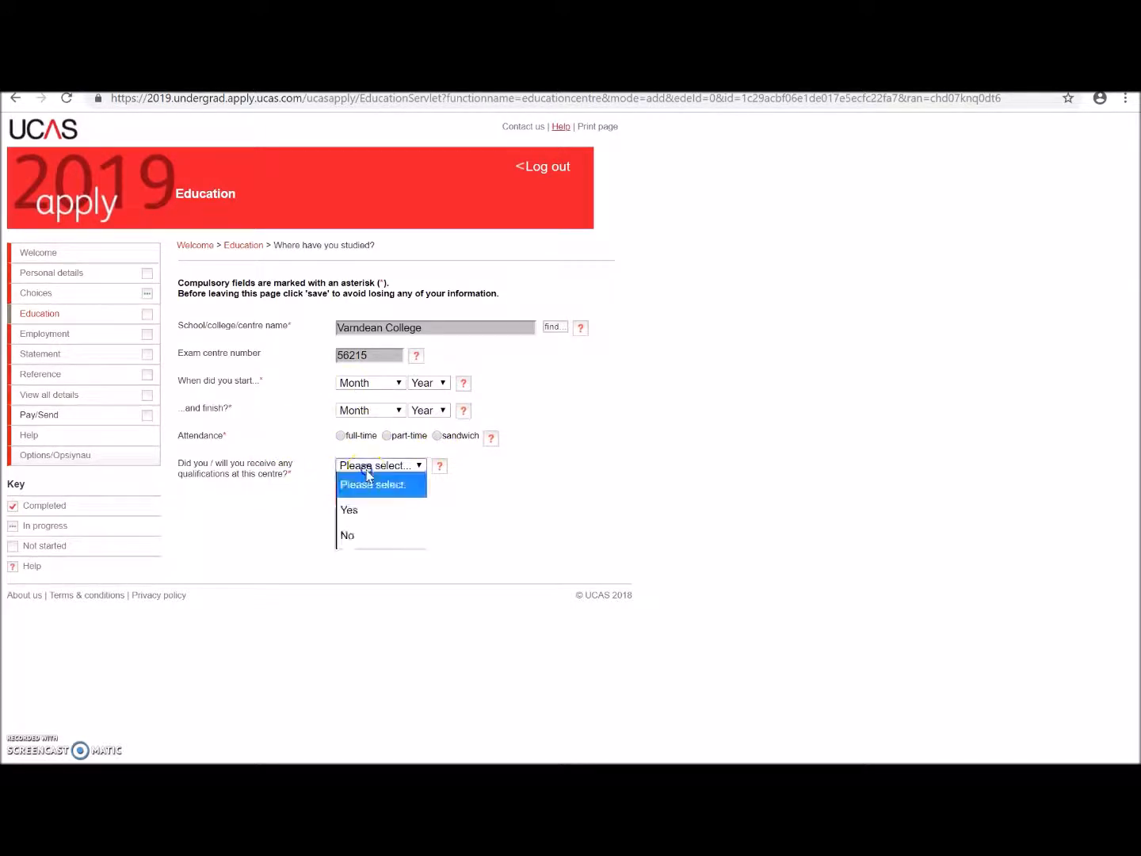
pyautogui.click(368, 476)
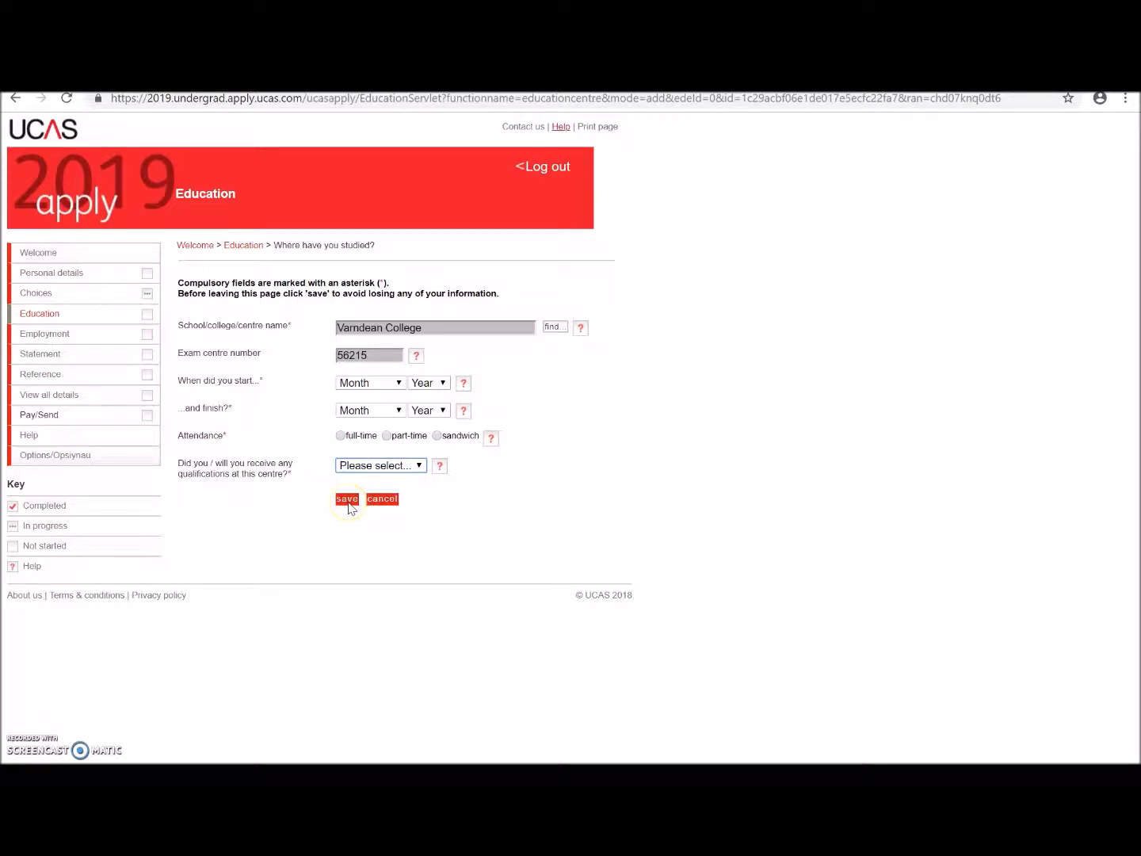
# Step: Try to save the Varndean College entry with its dates, attendance and qualifications answer left blank
pyautogui.click(347, 502)
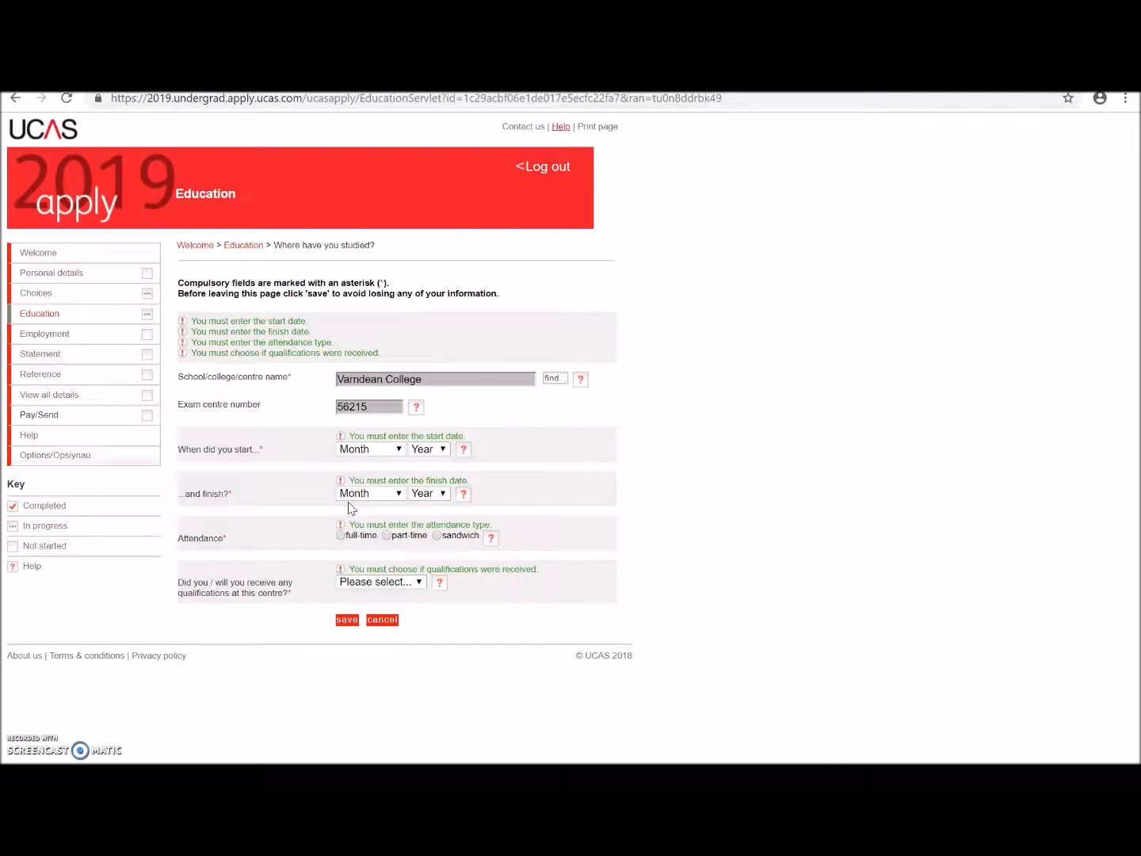
pyautogui.click(359, 624)
pyautogui.click(349, 623)
# Step: Set the Varndean College start date to September 2017 and the finish date to June 2019
pyautogui.click(362, 449)
pyautogui.click(367, 697)
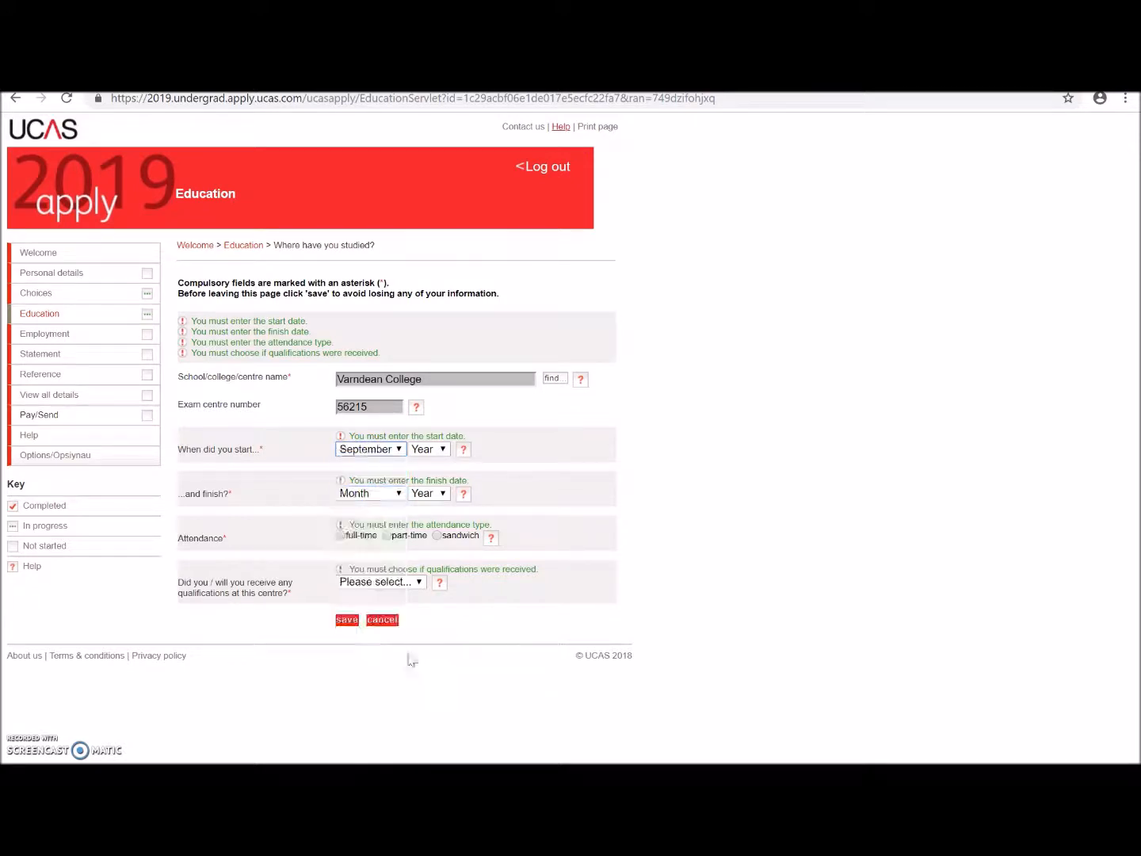
pyautogui.click(422, 449)
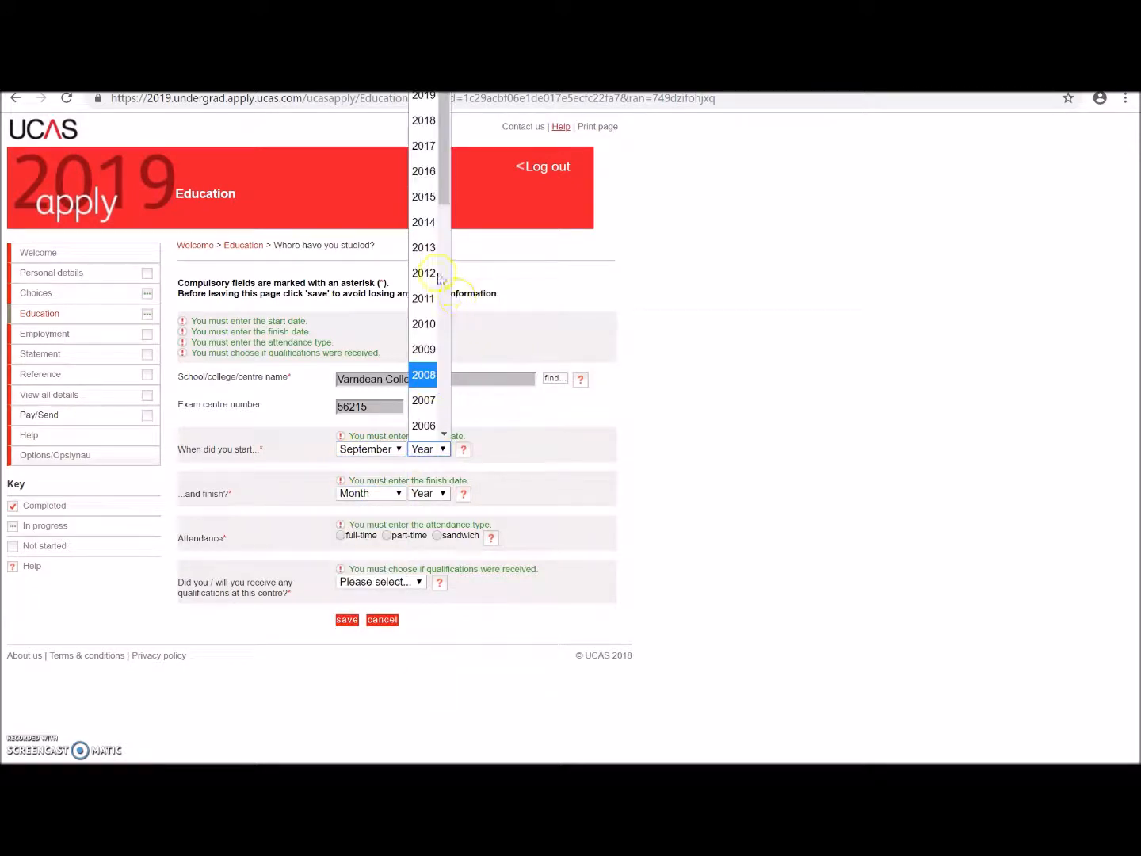
pyautogui.click(428, 146)
pyautogui.click(387, 493)
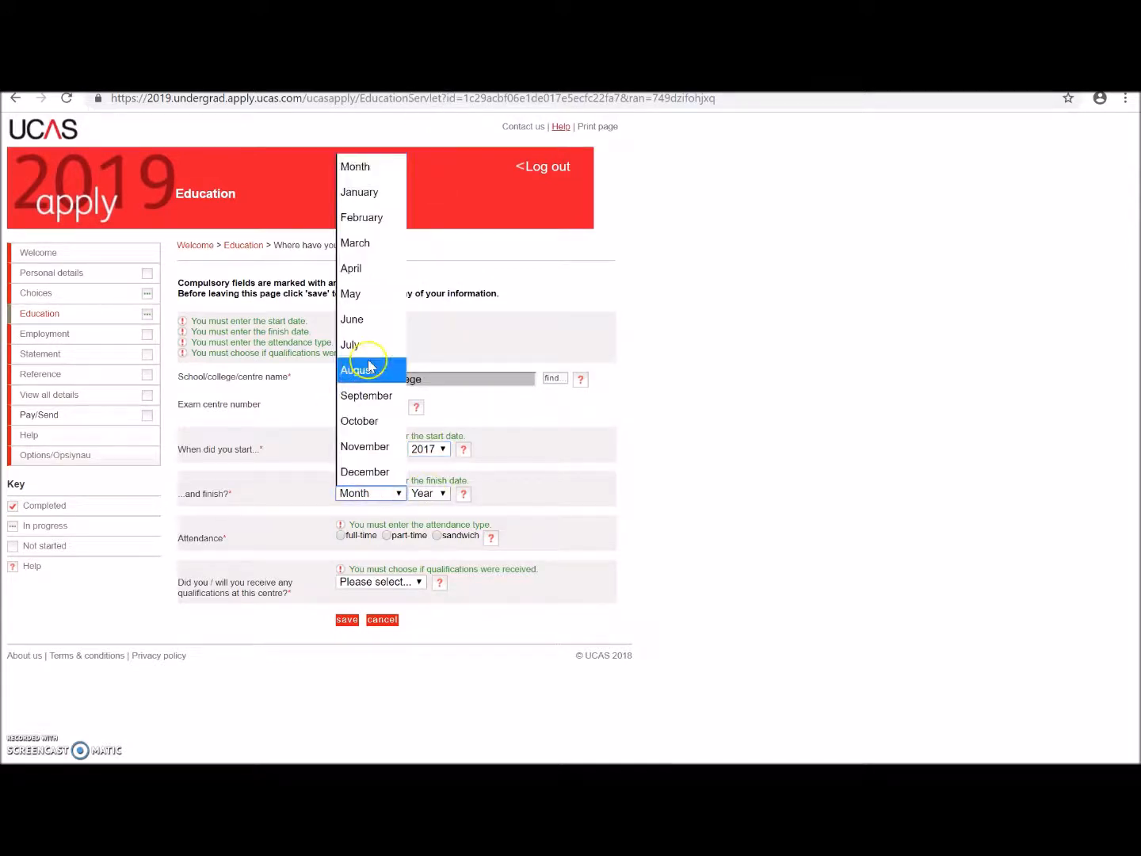
pyautogui.click(354, 322)
pyautogui.click(428, 493)
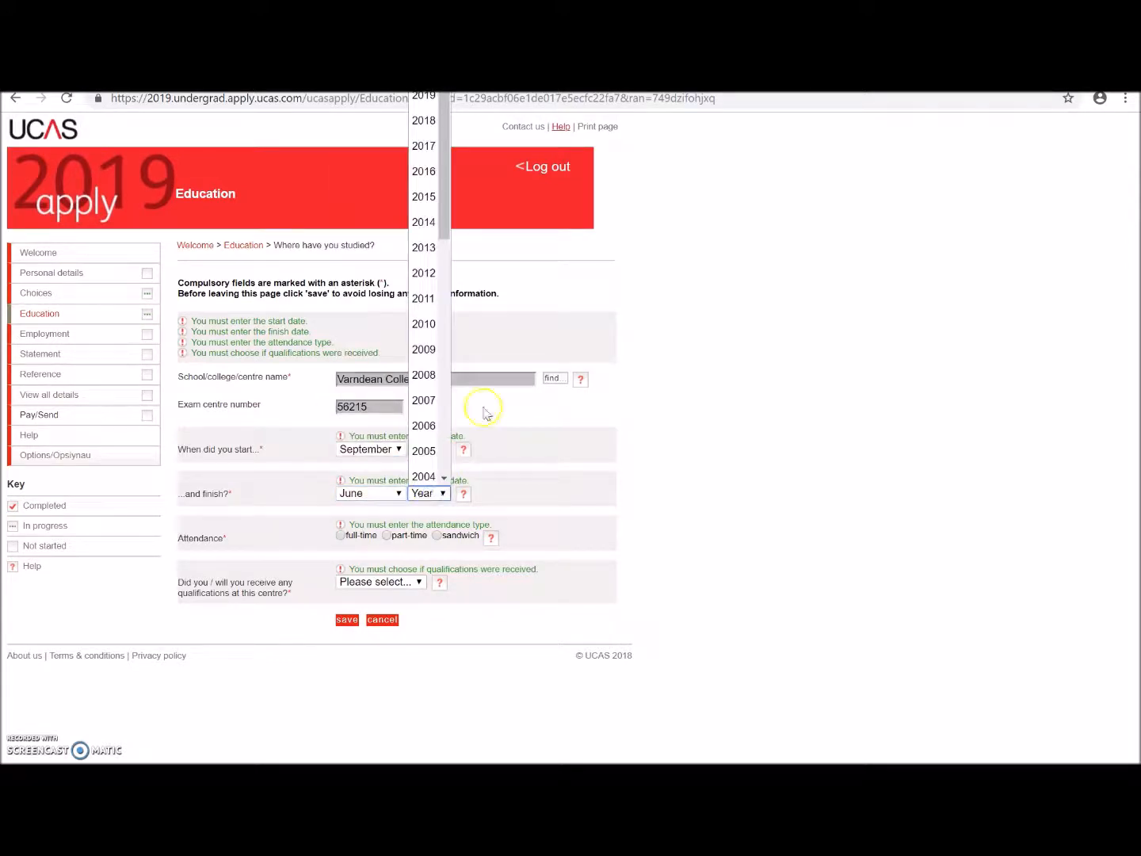
pyautogui.click(425, 98)
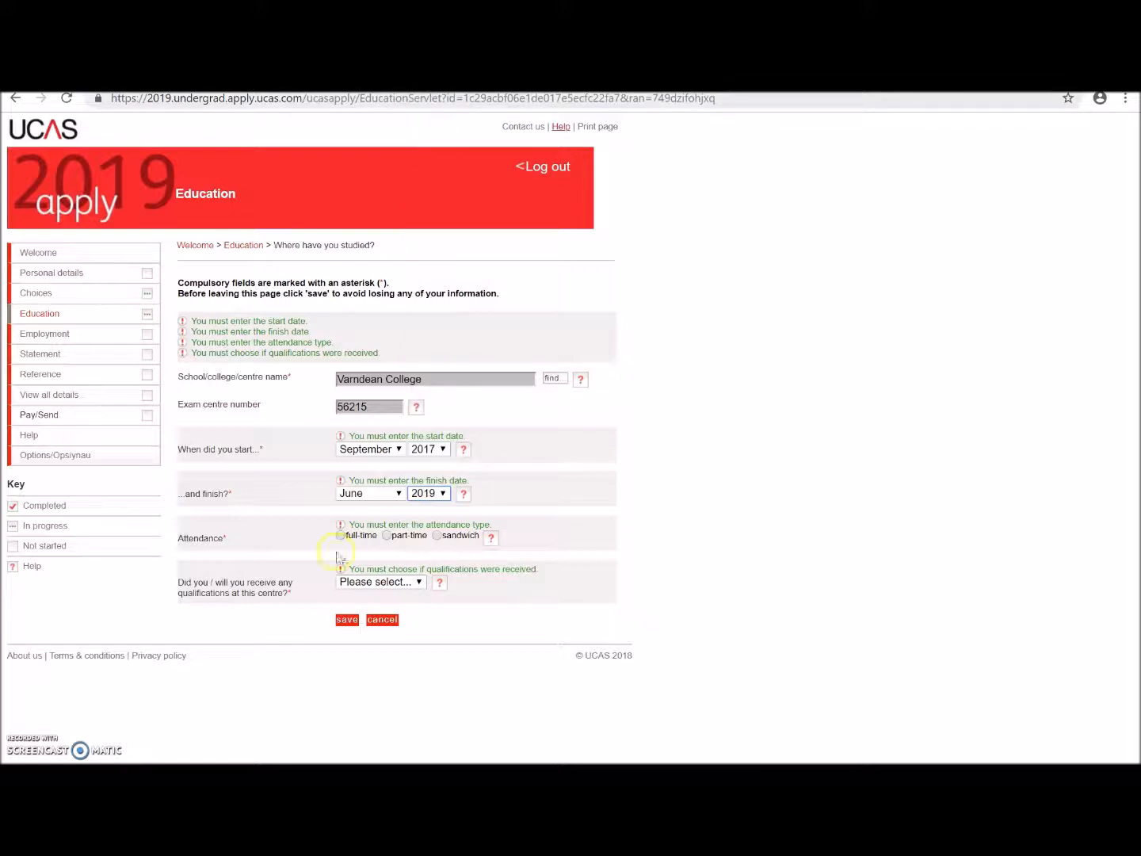
# Step: Answer Yes to receiving qualifications at this centre, set attendance to full-time, and save the college entry
pyautogui.click(353, 581)
pyautogui.click(347, 627)
pyautogui.click(341, 536)
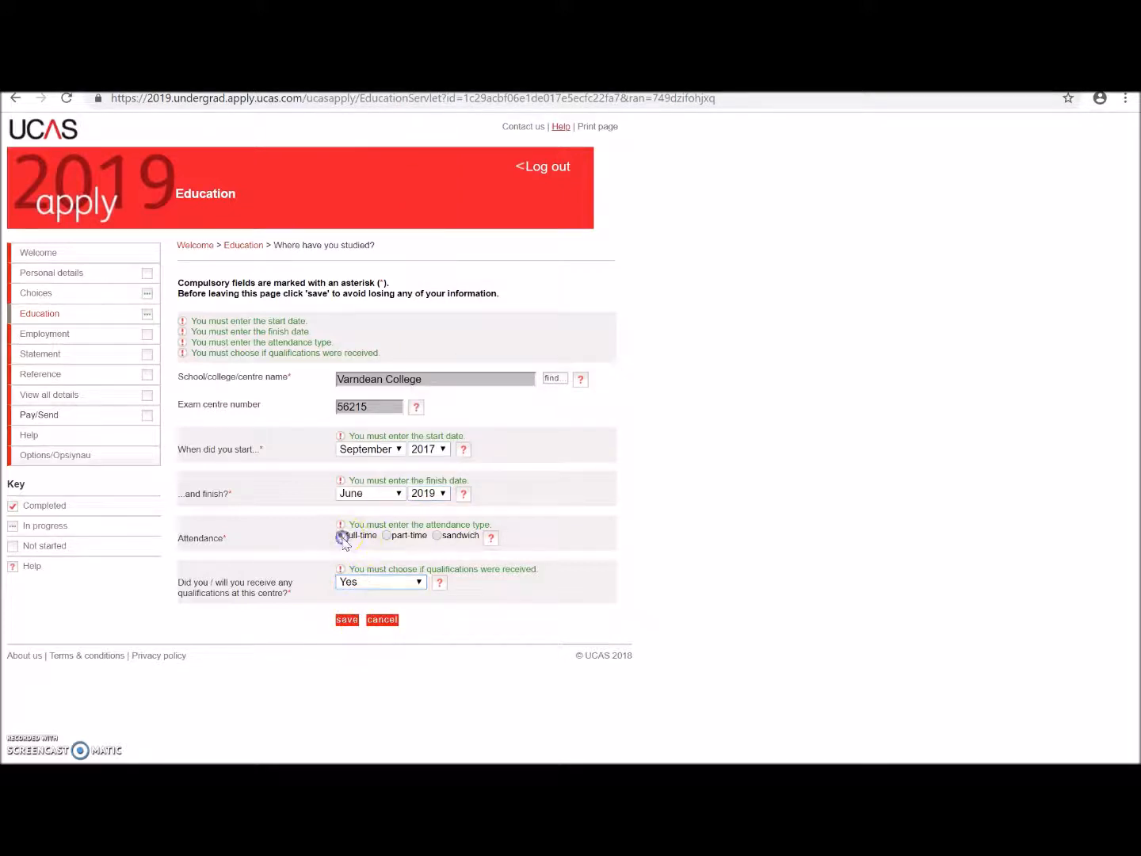
pyautogui.click(346, 621)
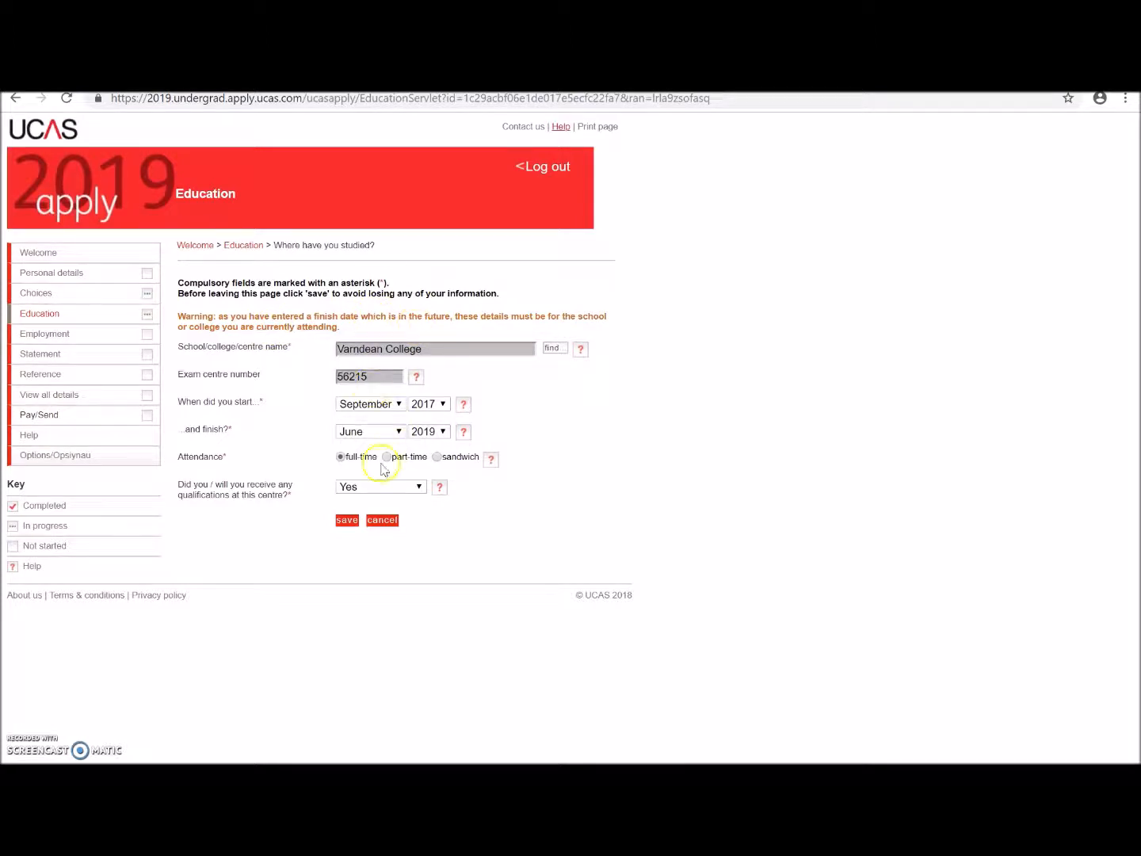
pyautogui.click(346, 521)
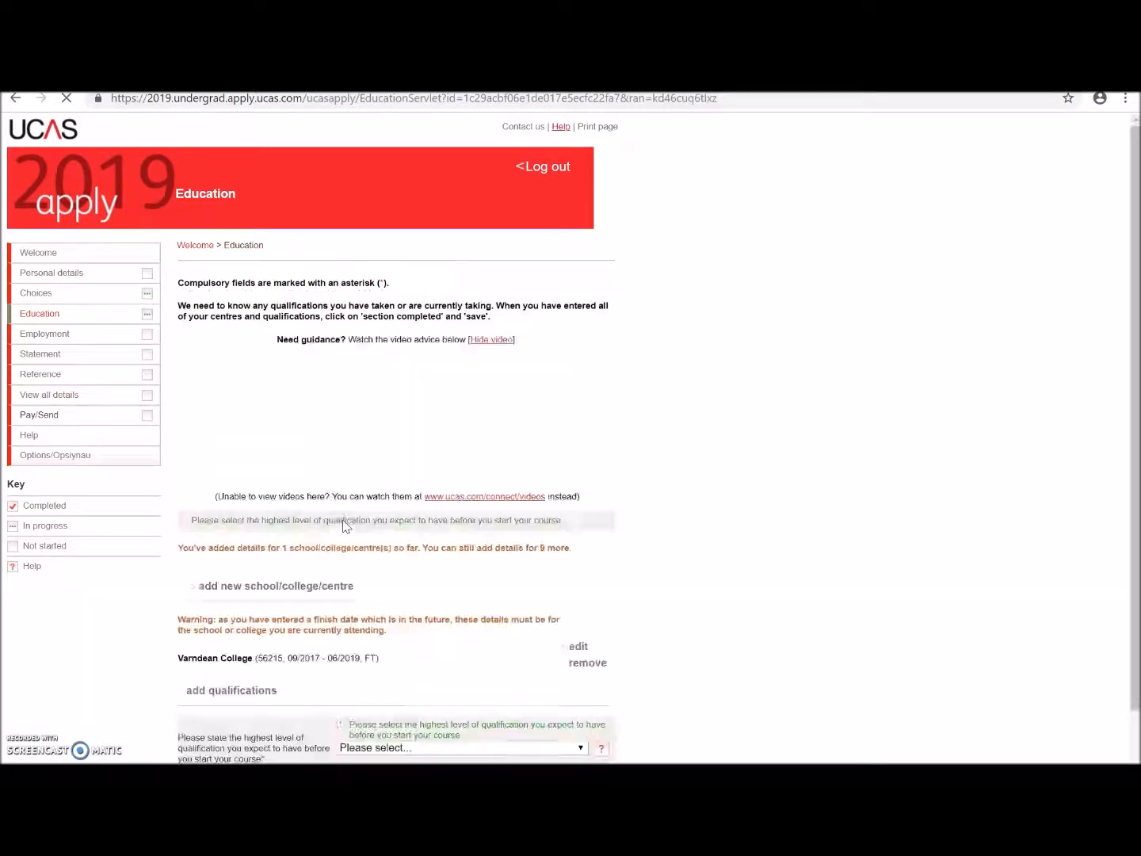
# Step: Add a qualification under Varndean College, searching the qualification list for "a" and choosing A Level
pyautogui.scroll(-1, 1133, 333)
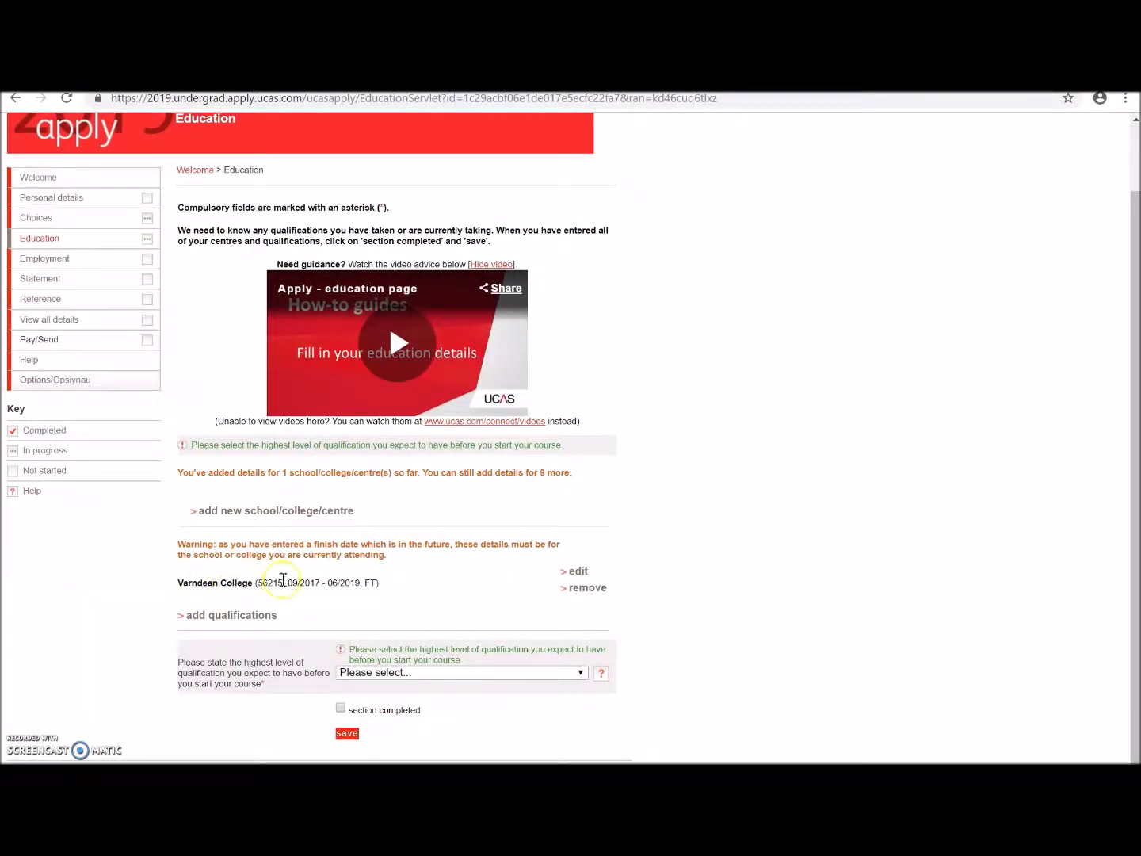
pyautogui.click(225, 622)
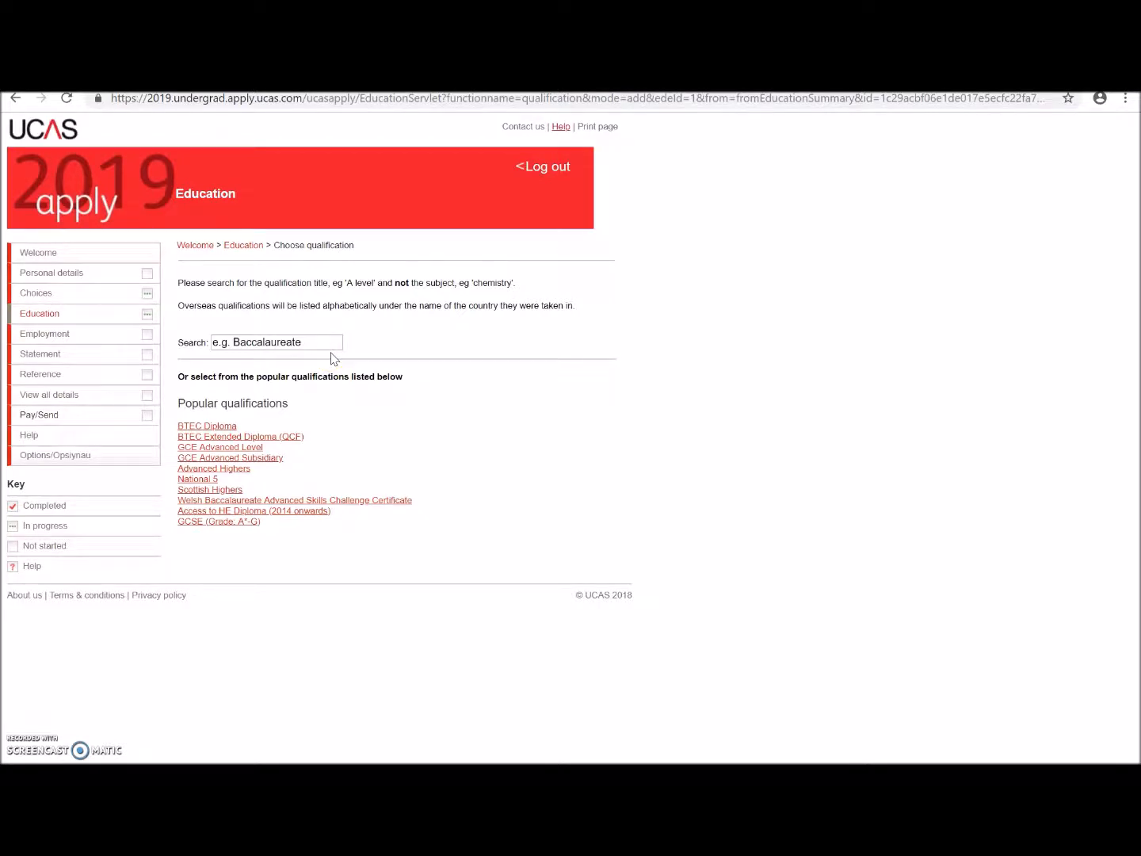
pyautogui.click(247, 342)
pyautogui.write('a')
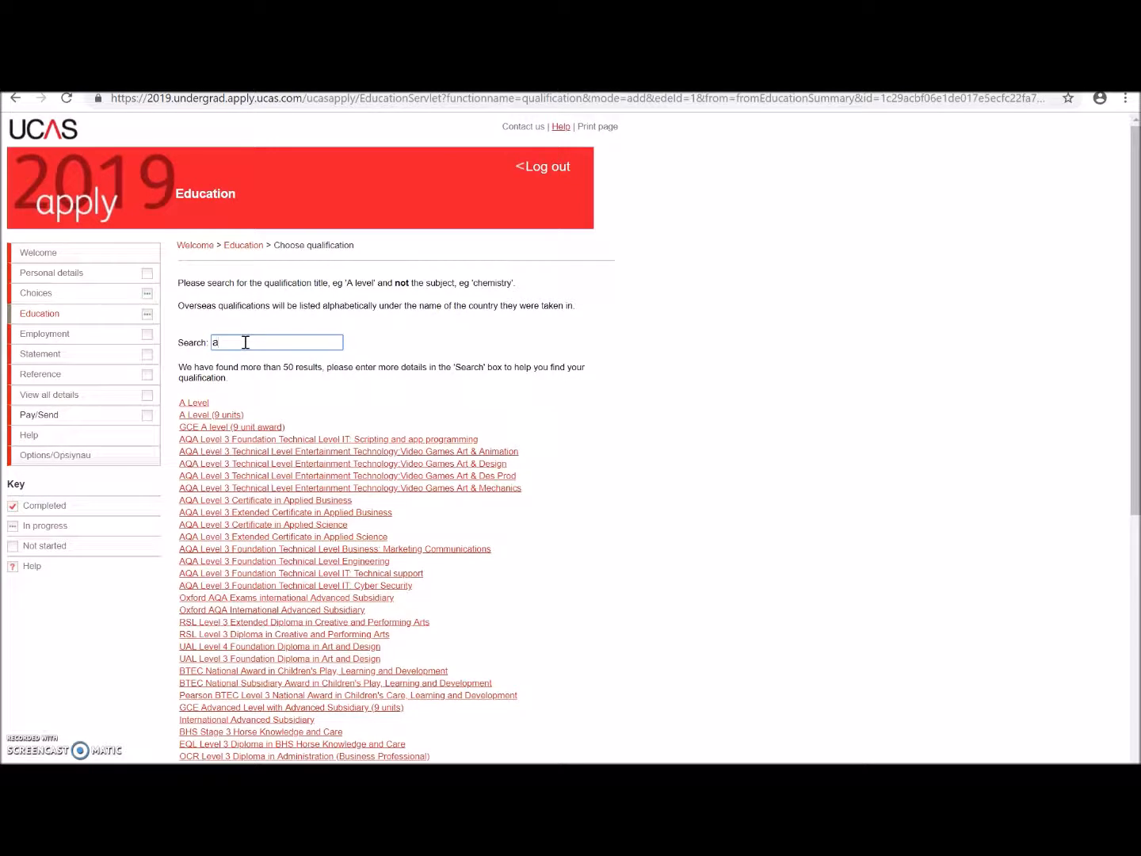
pyautogui.click(225, 345)
pyautogui.click(197, 405)
pyautogui.click(197, 405)
pyautogui.click(198, 406)
# Step: Set the GCE Advanced Level subject to English Literature and its qualification date to August 2019
pyautogui.click(352, 411)
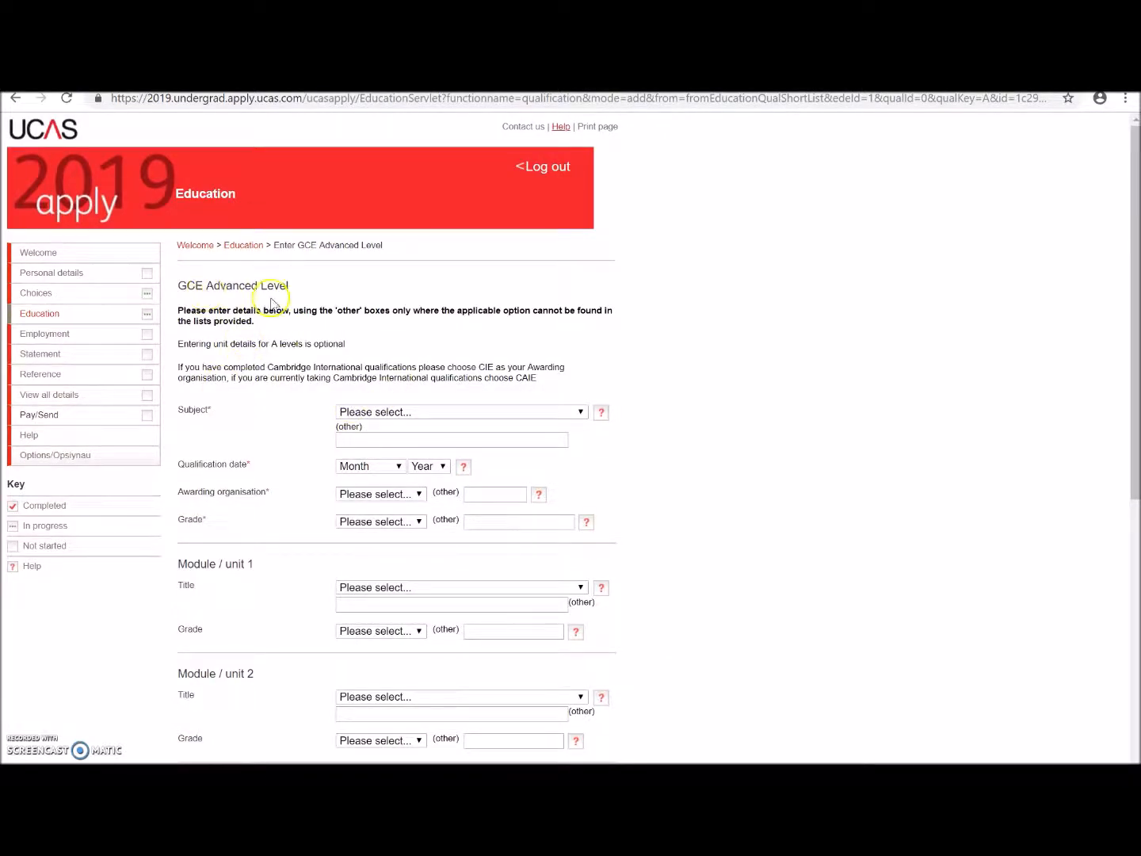
pyautogui.click(394, 411)
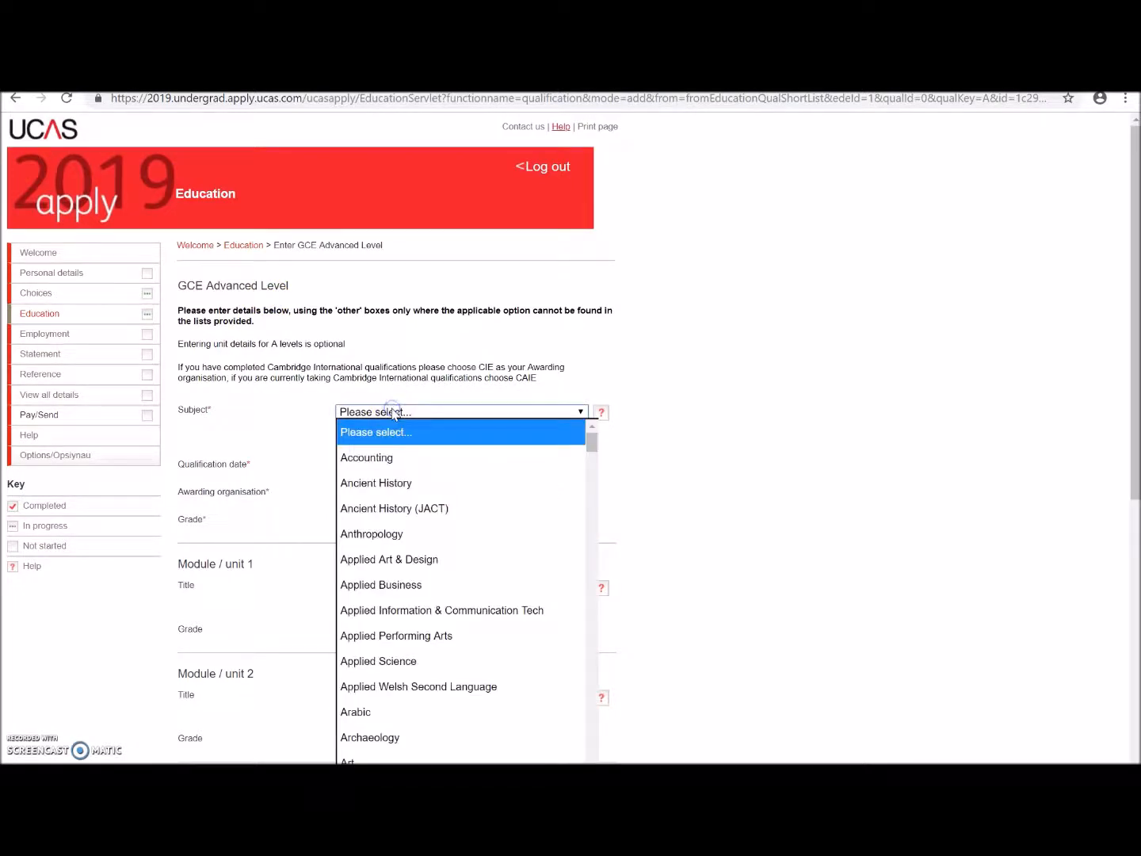
pyautogui.moveTo(592, 444); pyautogui.dragTo(591, 568)
pyautogui.click(414, 636)
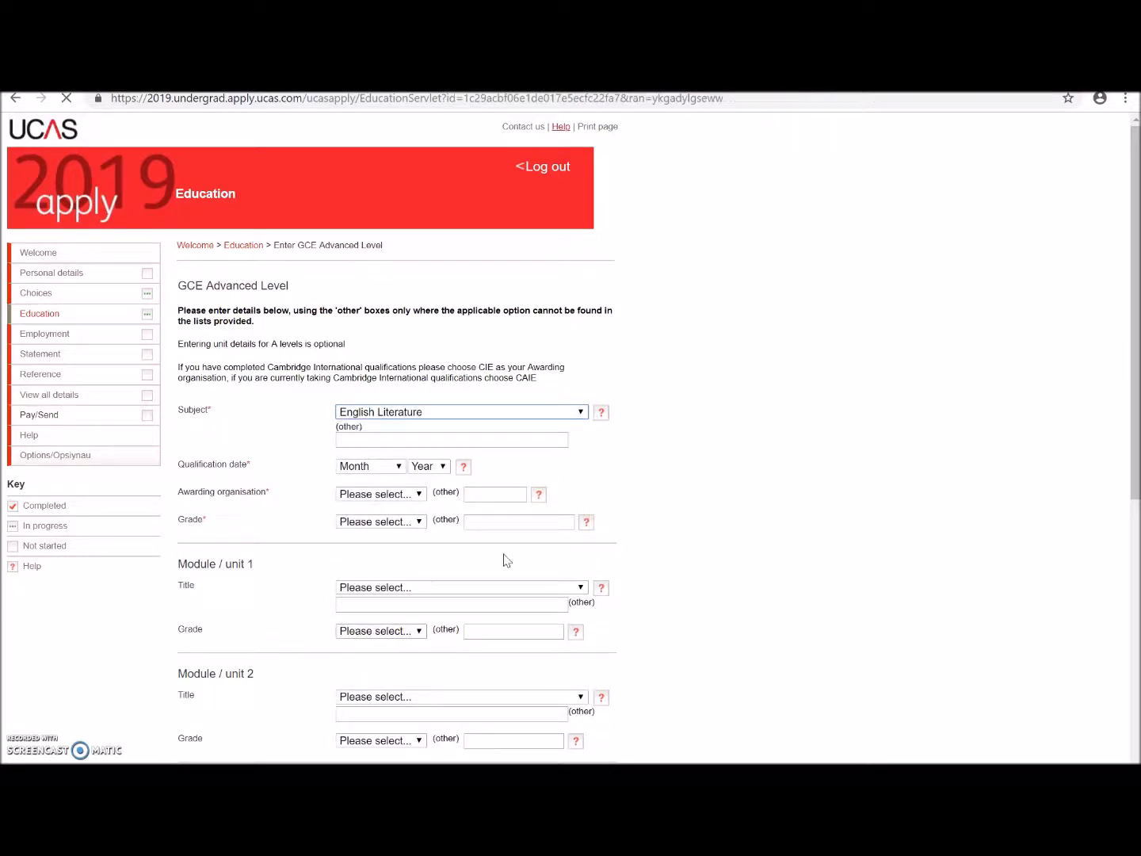
pyautogui.click(361, 467)
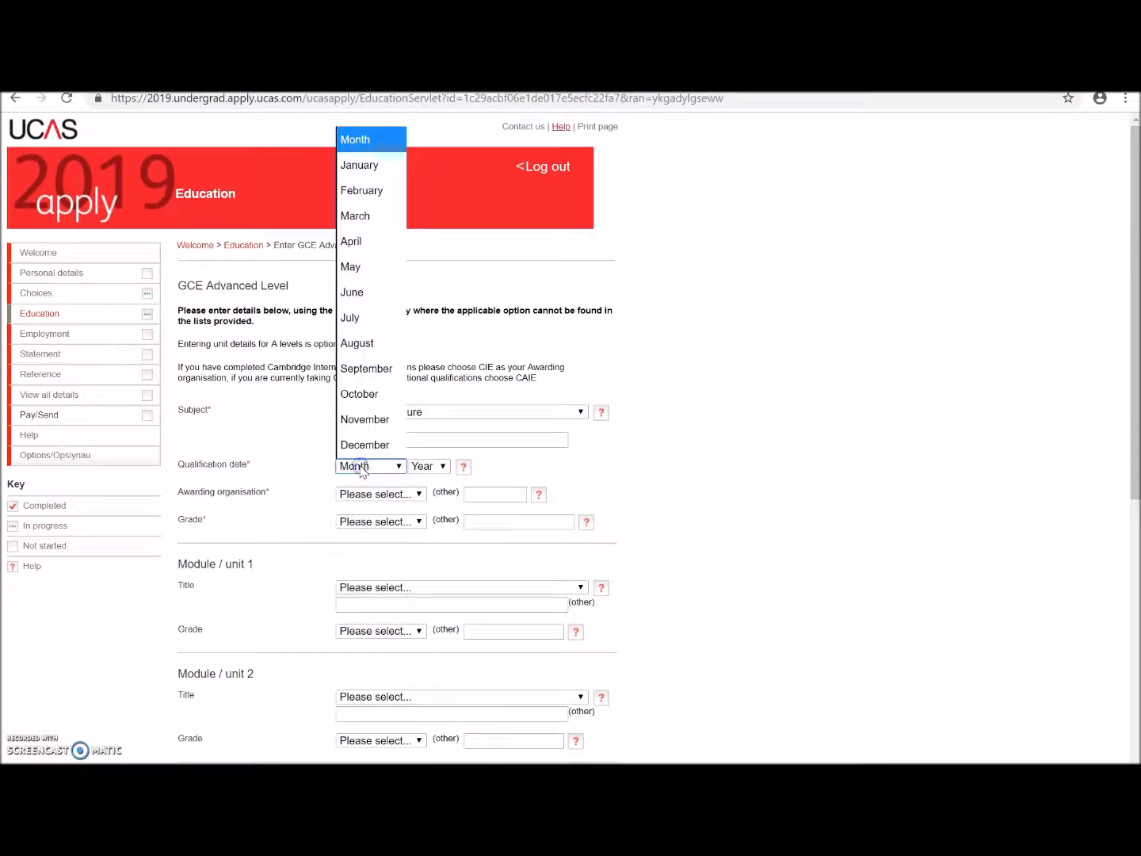
pyautogui.click(377, 345)
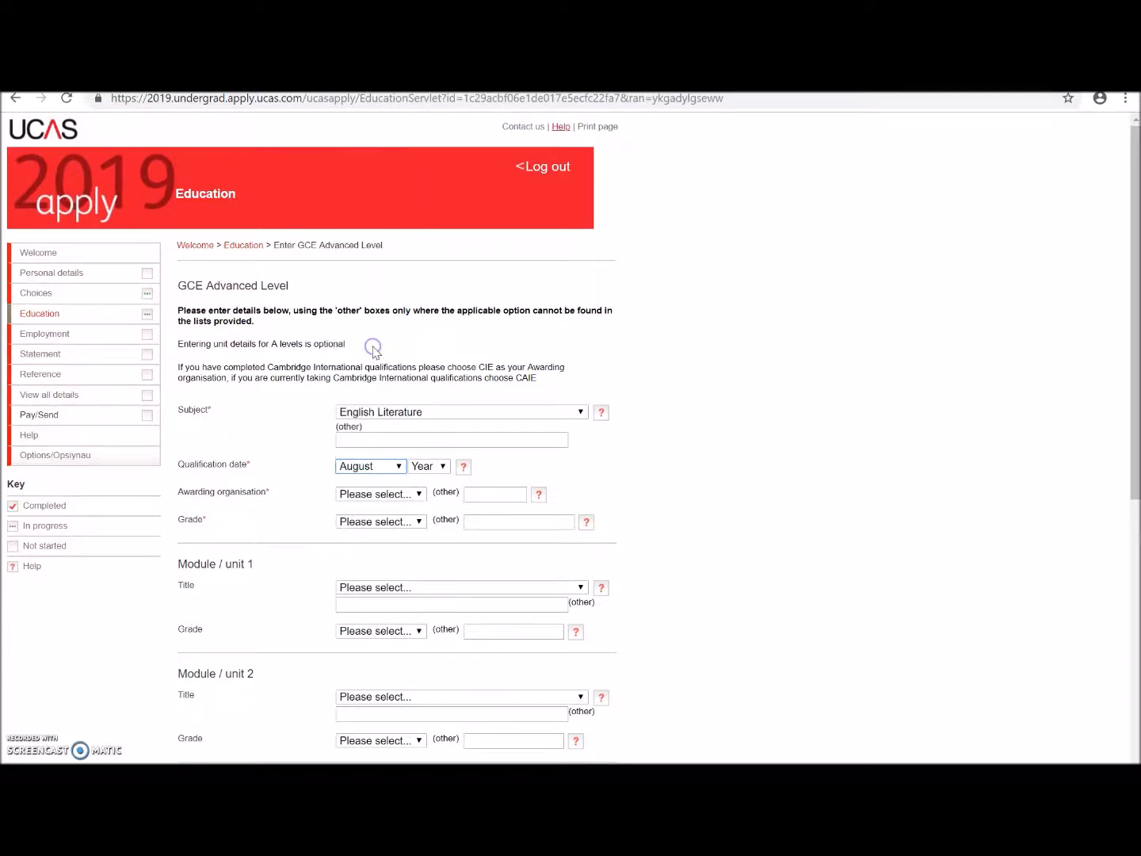
pyautogui.click(433, 470)
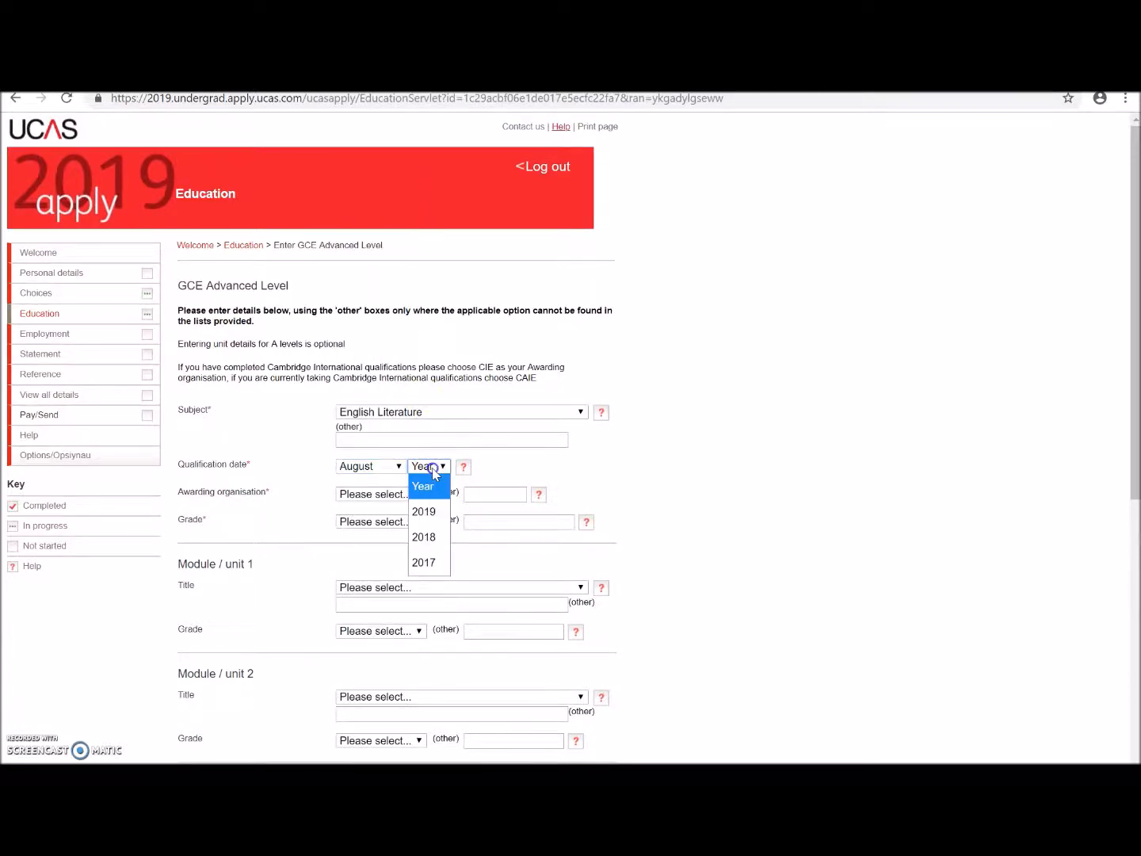
pyautogui.click(424, 510)
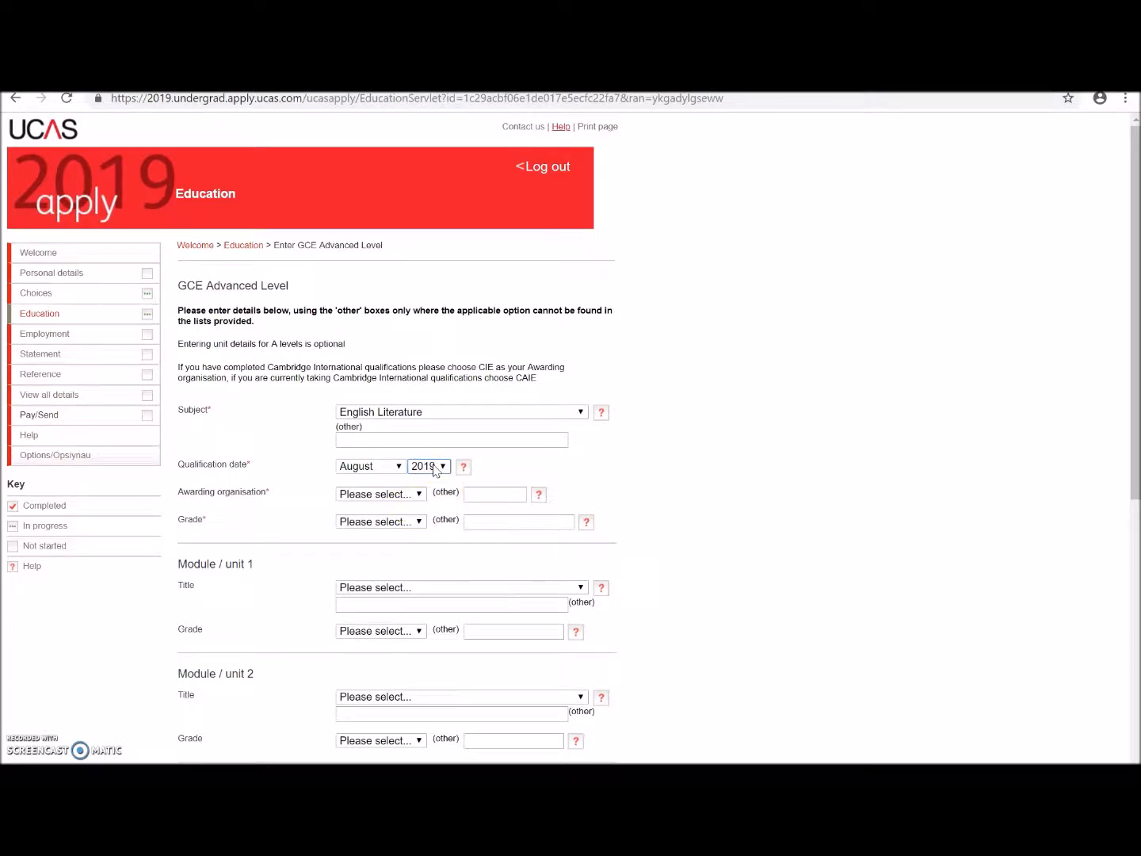
# Step: Set the English Literature A level's awarding organisation to Edexcel and its grade to Pending
pyautogui.click(393, 500)
pyautogui.click(393, 497)
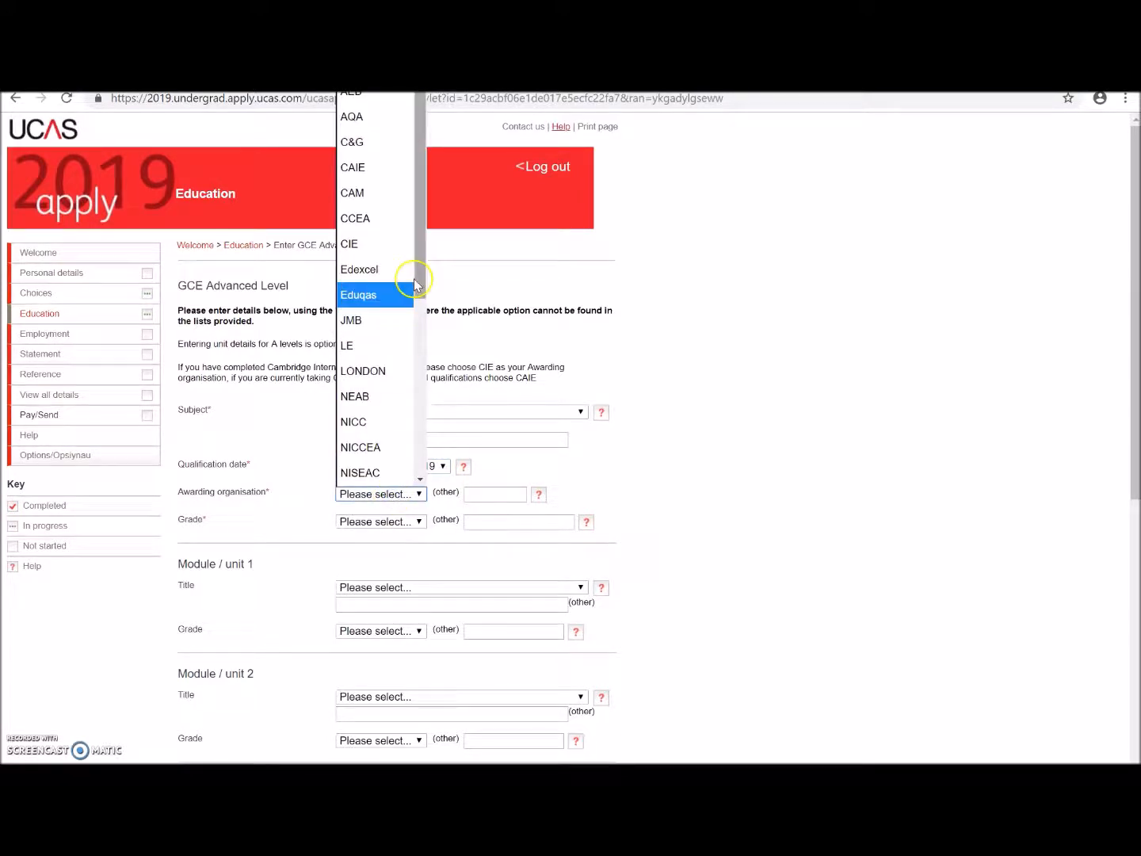
pyautogui.moveTo(419, 273)
pyautogui.mouseDown()
pyautogui.moveTo(427, 449)
pyautogui.moveTo(416, 269)
pyautogui.mouseUp()
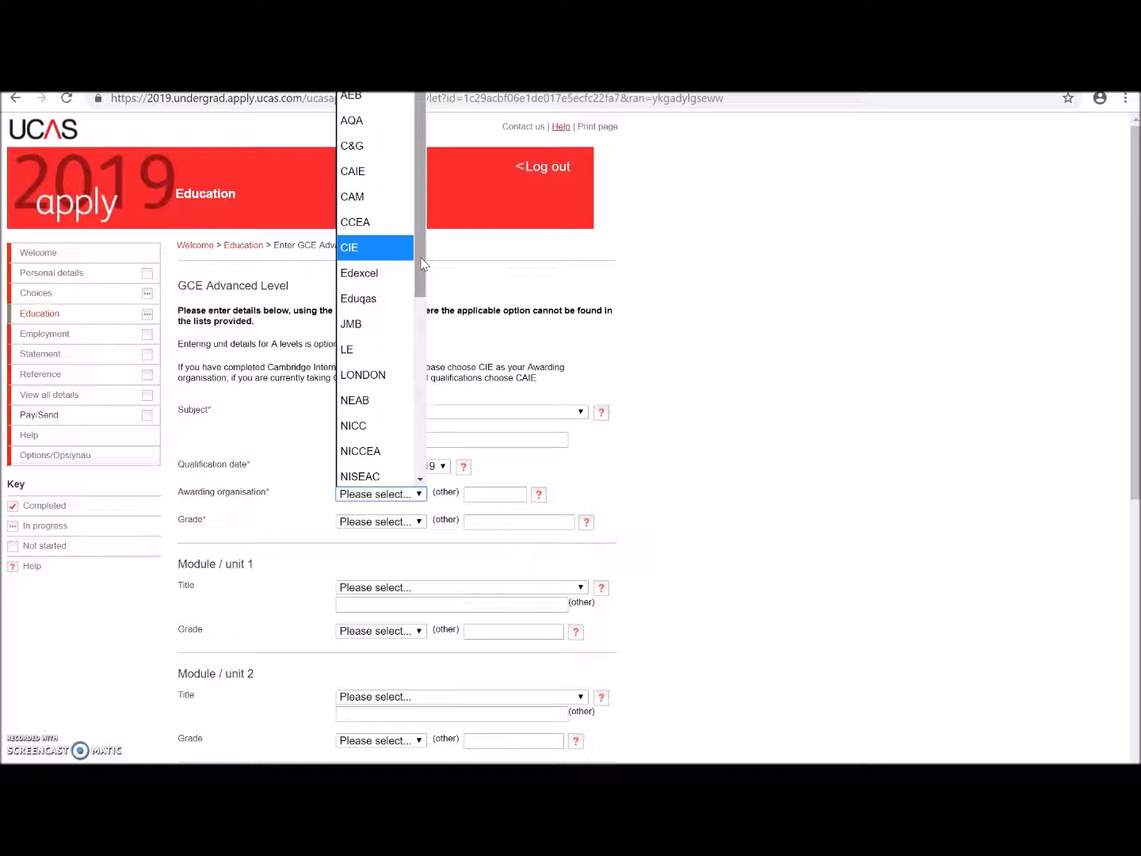
pyautogui.click(394, 273)
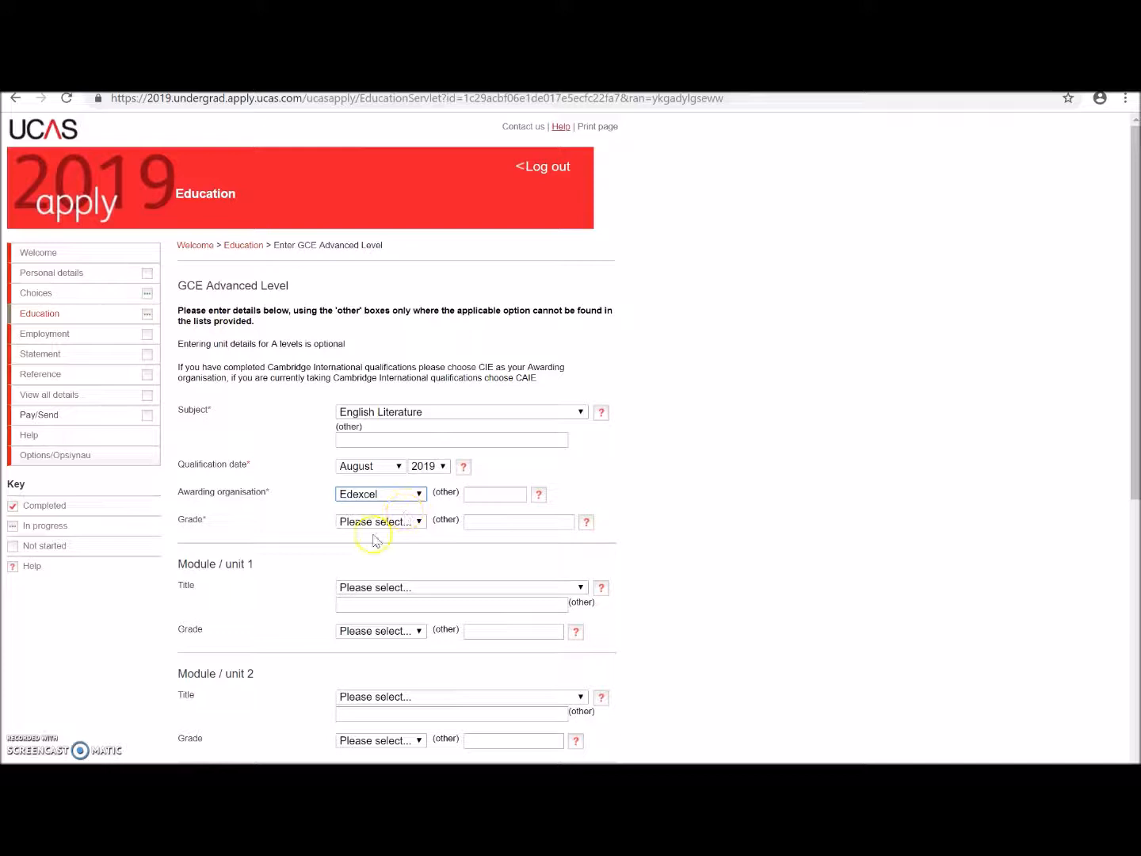
pyautogui.click(395, 522)
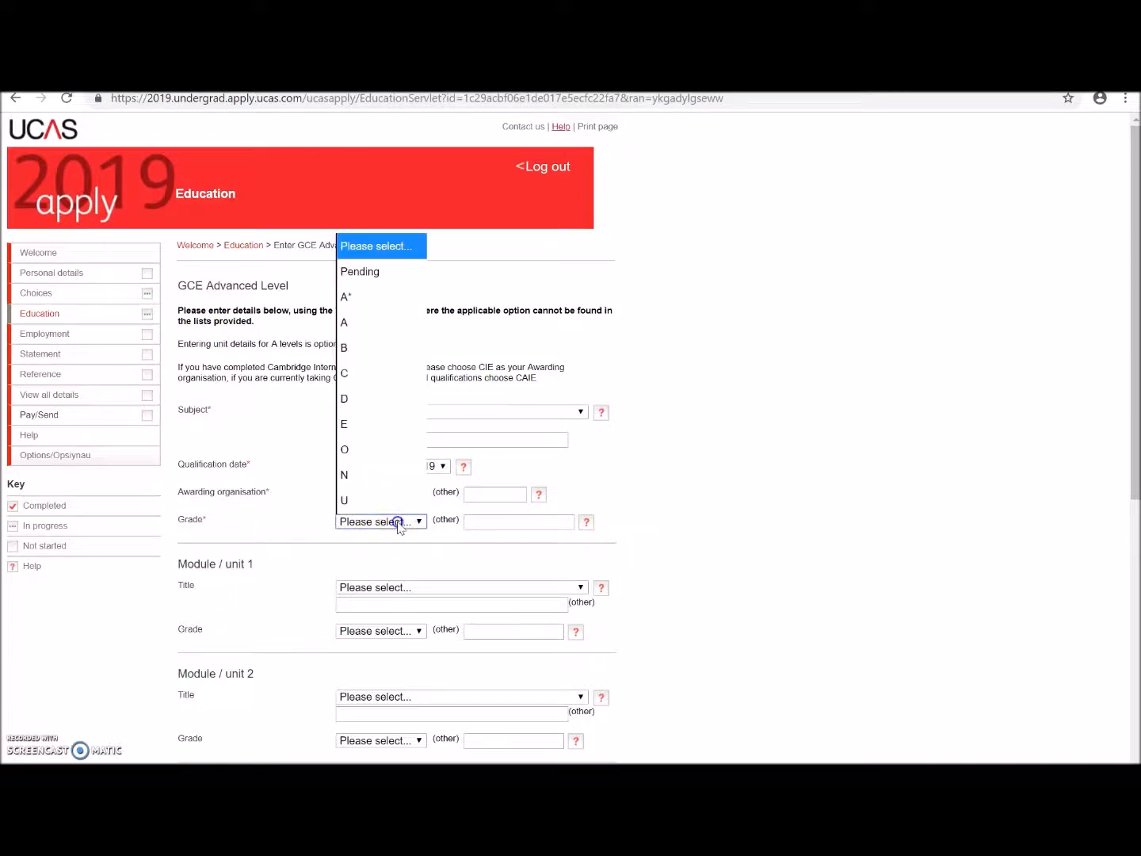
pyautogui.click(367, 275)
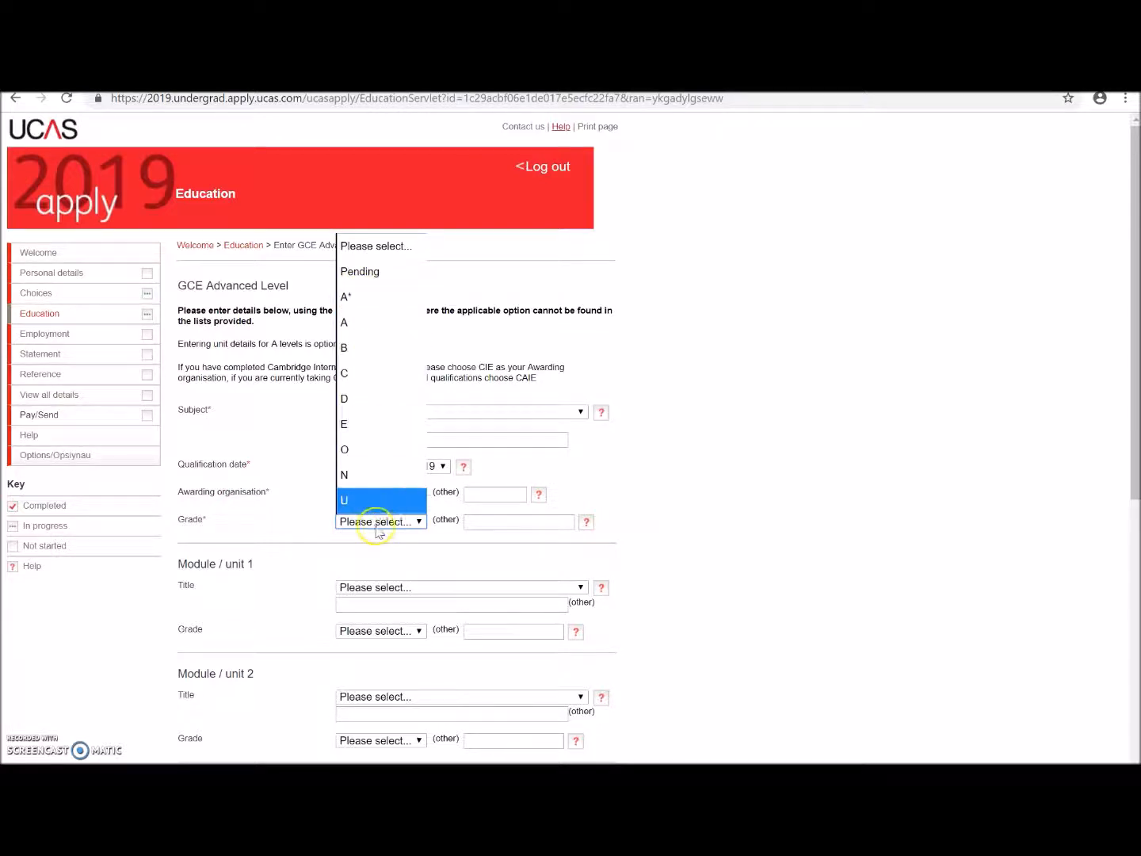
pyautogui.click(371, 271)
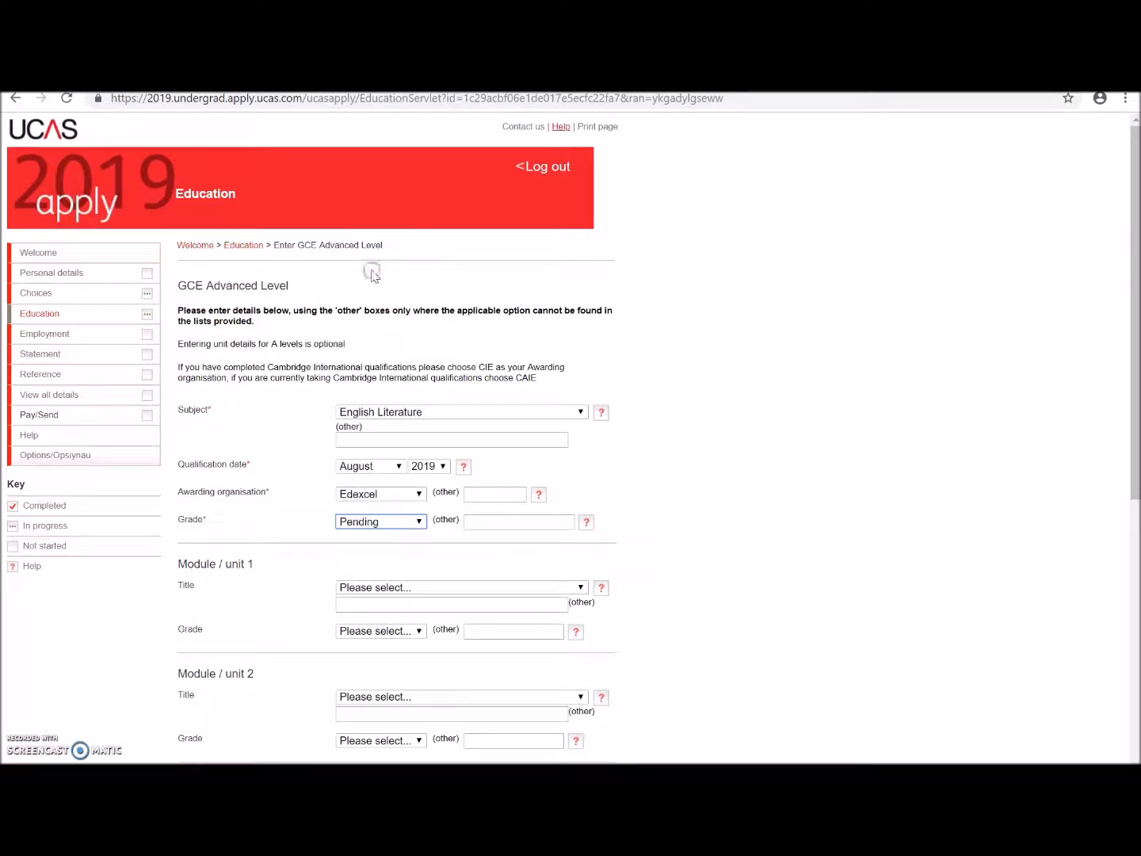
# Step: Look through the optional module/unit sections of the A level form down to its save options
pyautogui.moveTo(1136, 349); pyautogui.dragTo(1137, 436)
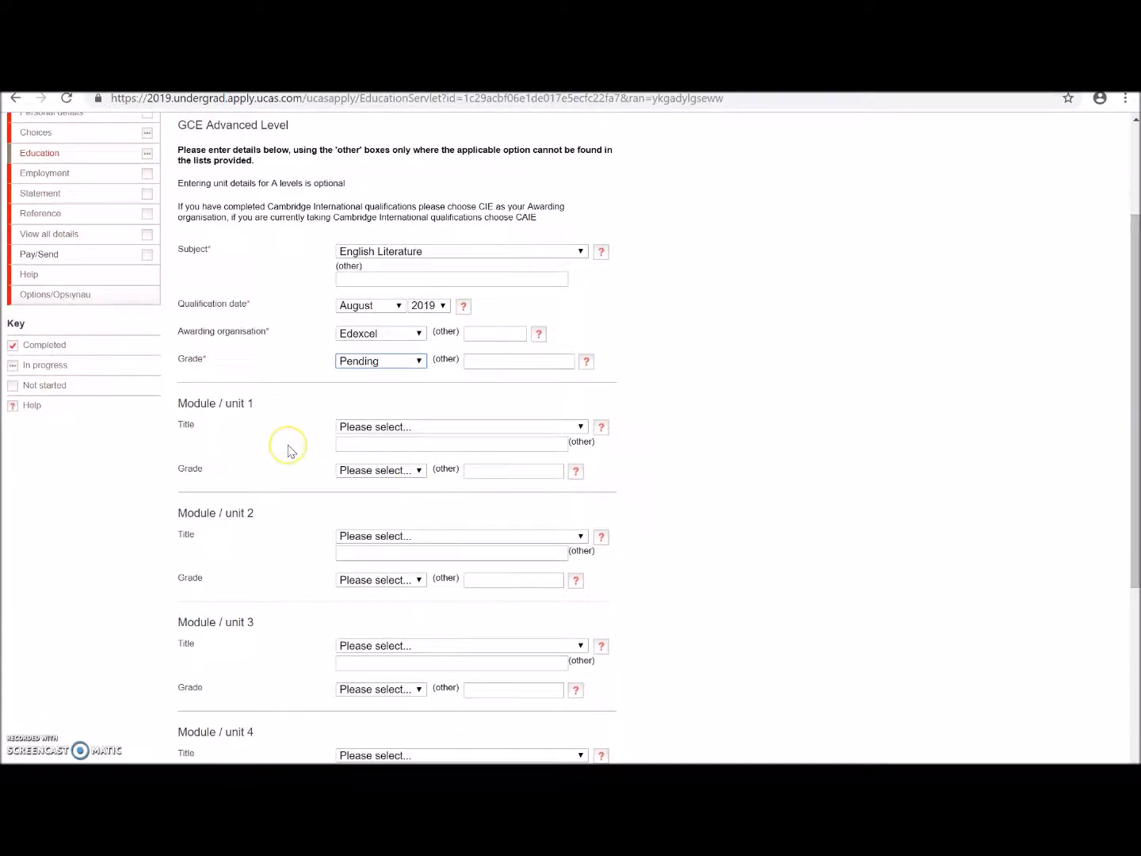
pyautogui.click(391, 432)
pyautogui.click(390, 433)
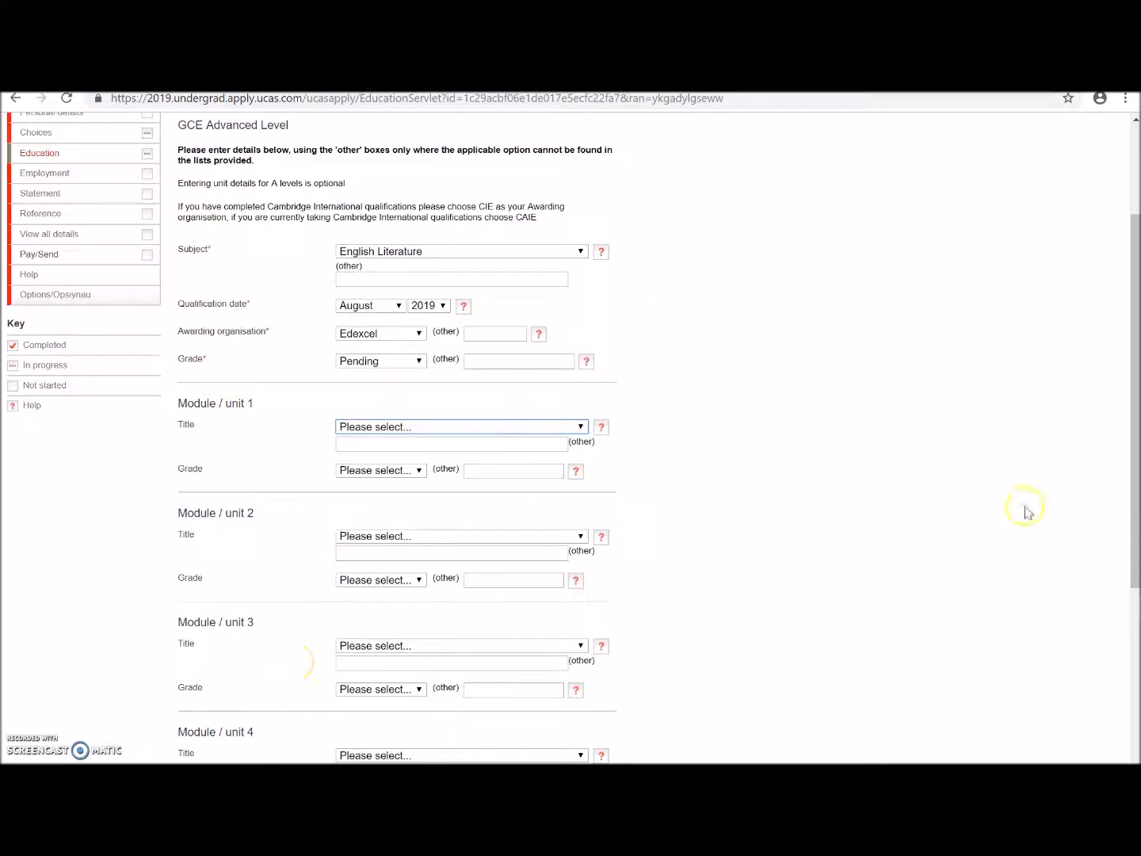
pyautogui.scroll(-3, 1131, 475)
pyautogui.scroll(-1, 1119, 574)
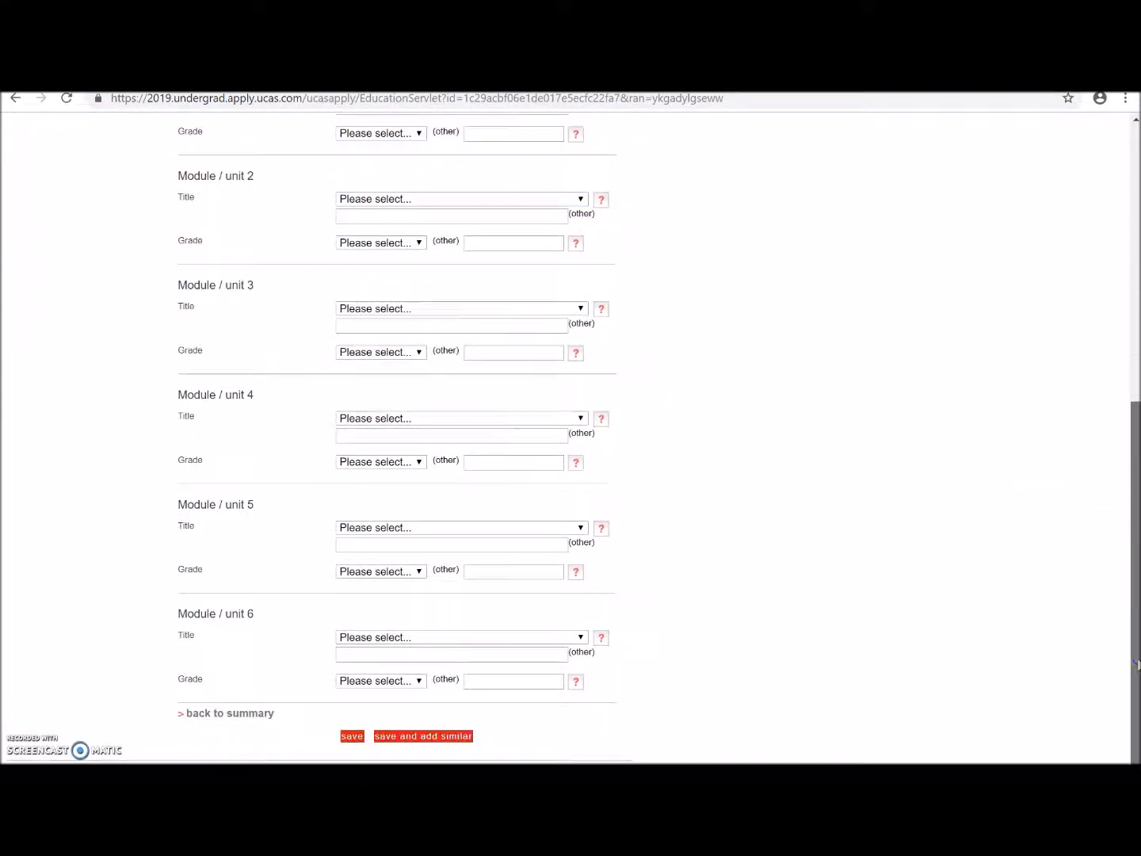
pyautogui.moveTo(1135, 606); pyautogui.dragTo(1138, 289)
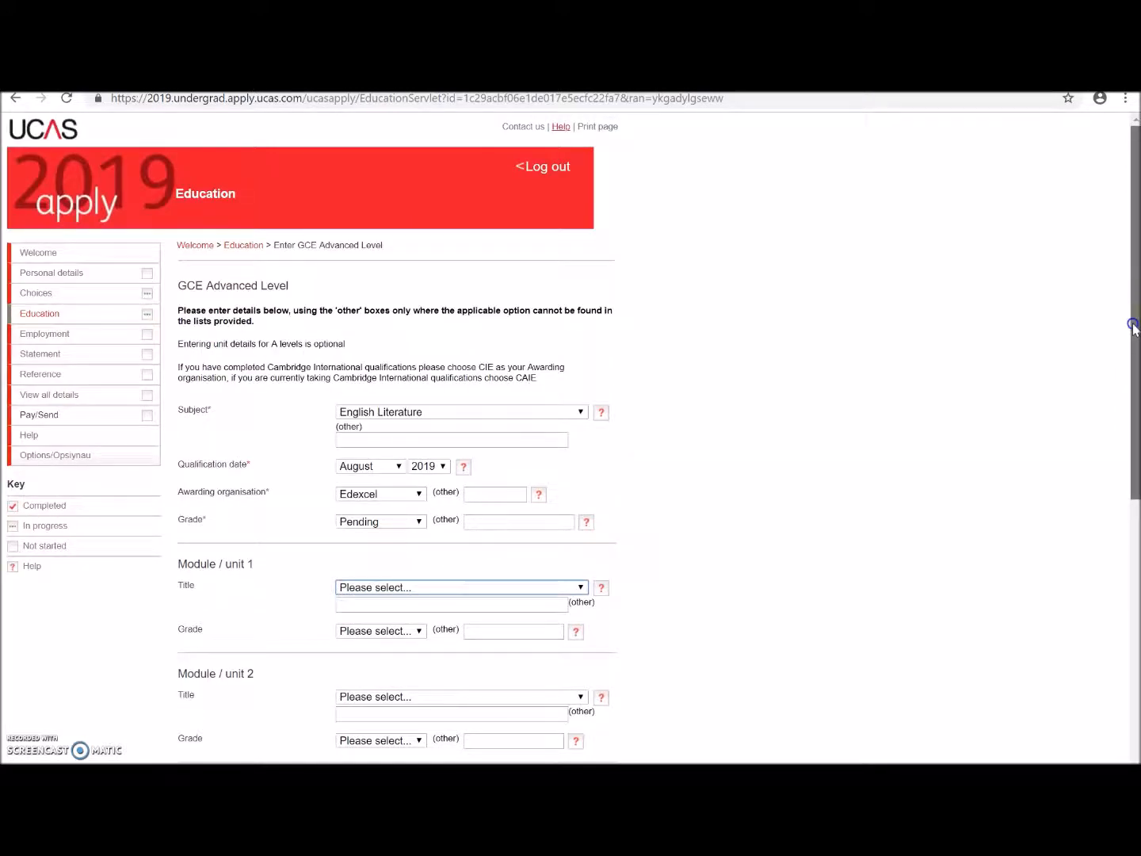
pyautogui.moveTo(1135, 329)
pyautogui.mouseDown()
pyautogui.moveTo(1118, 439)
pyautogui.moveTo(1133, 431)
pyautogui.moveTo(1131, 307)
pyautogui.mouseUp()
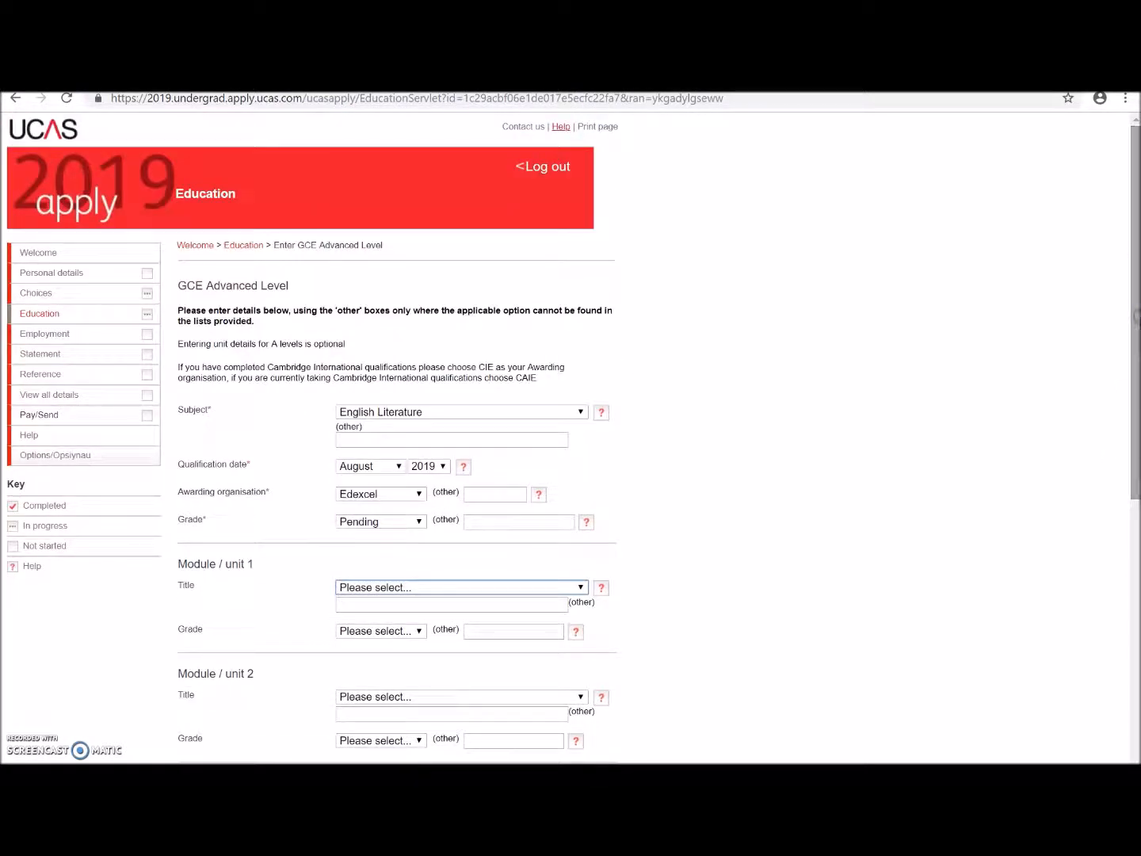
pyautogui.moveTo(1135, 318); pyautogui.dragTo(1086, 630)
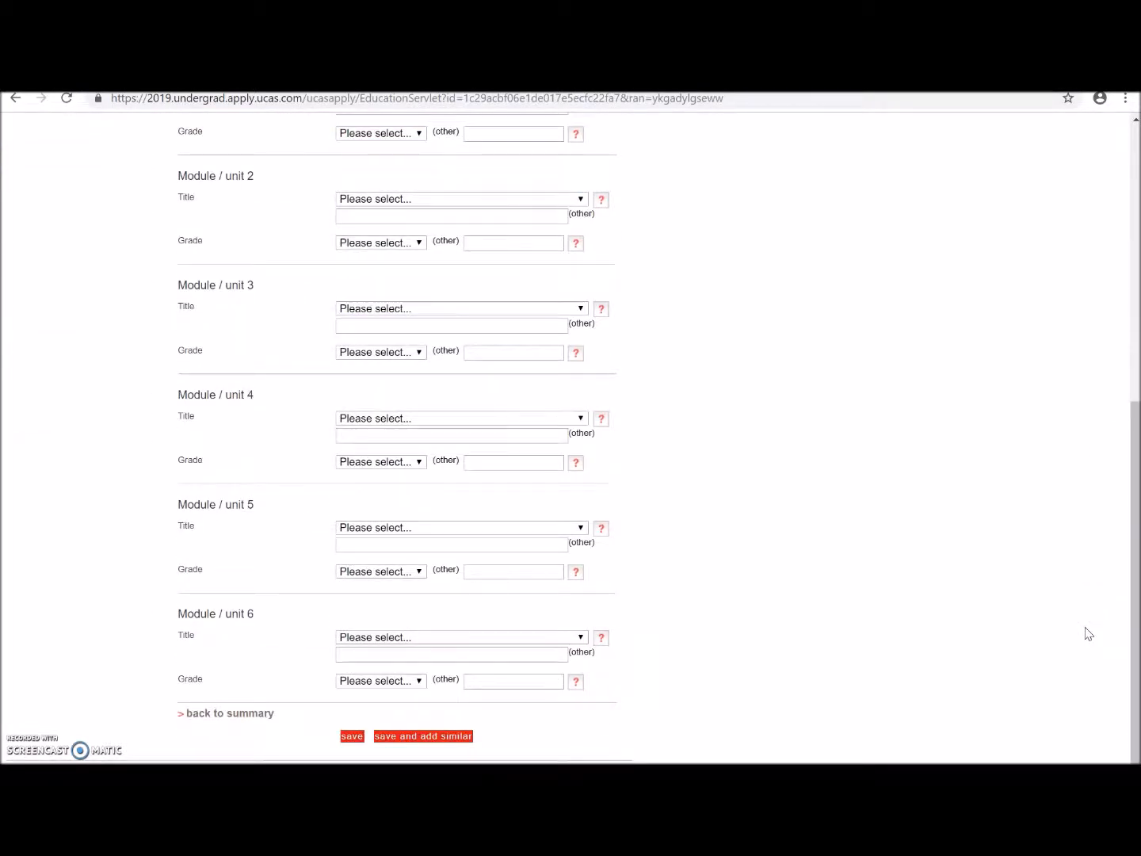
# Step: Look at the title and grade options for Module / unit 1 without choosing any
pyautogui.moveTo(1121, 576); pyautogui.dragTo(1124, 349)
pyautogui.click(392, 499)
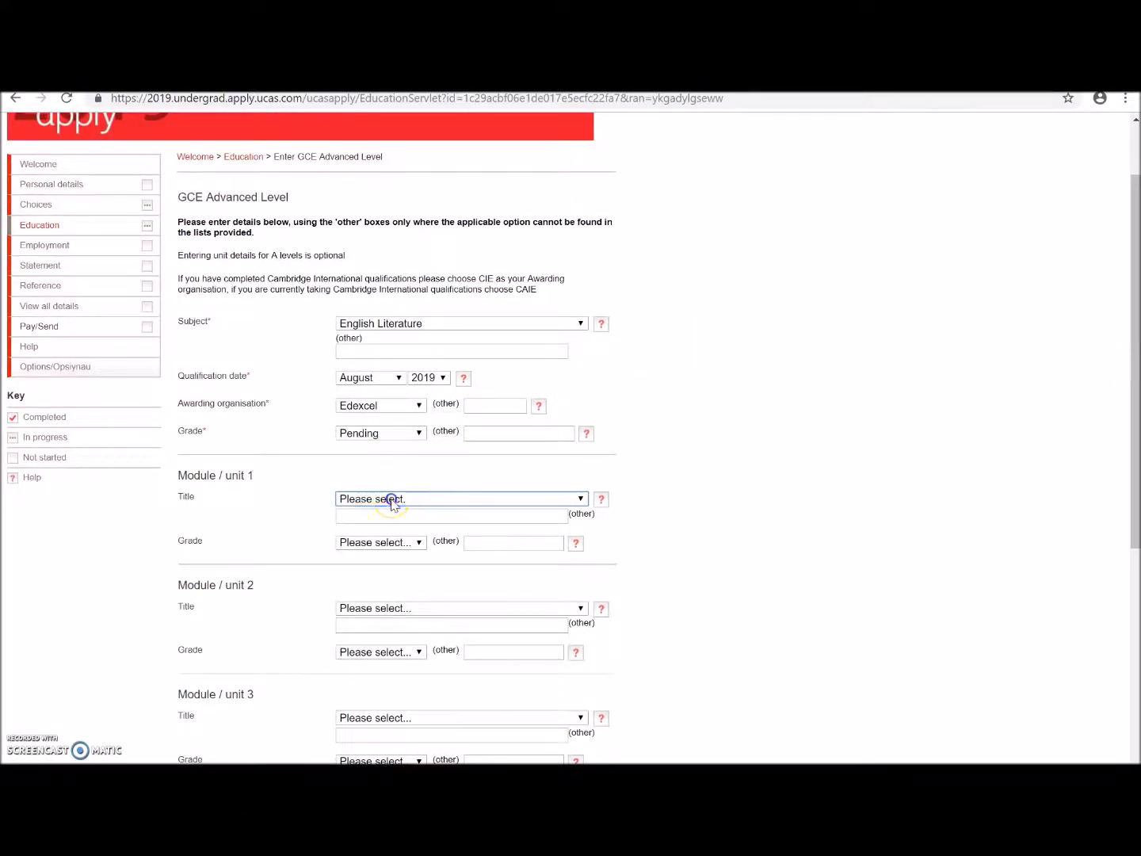
pyautogui.click(391, 499)
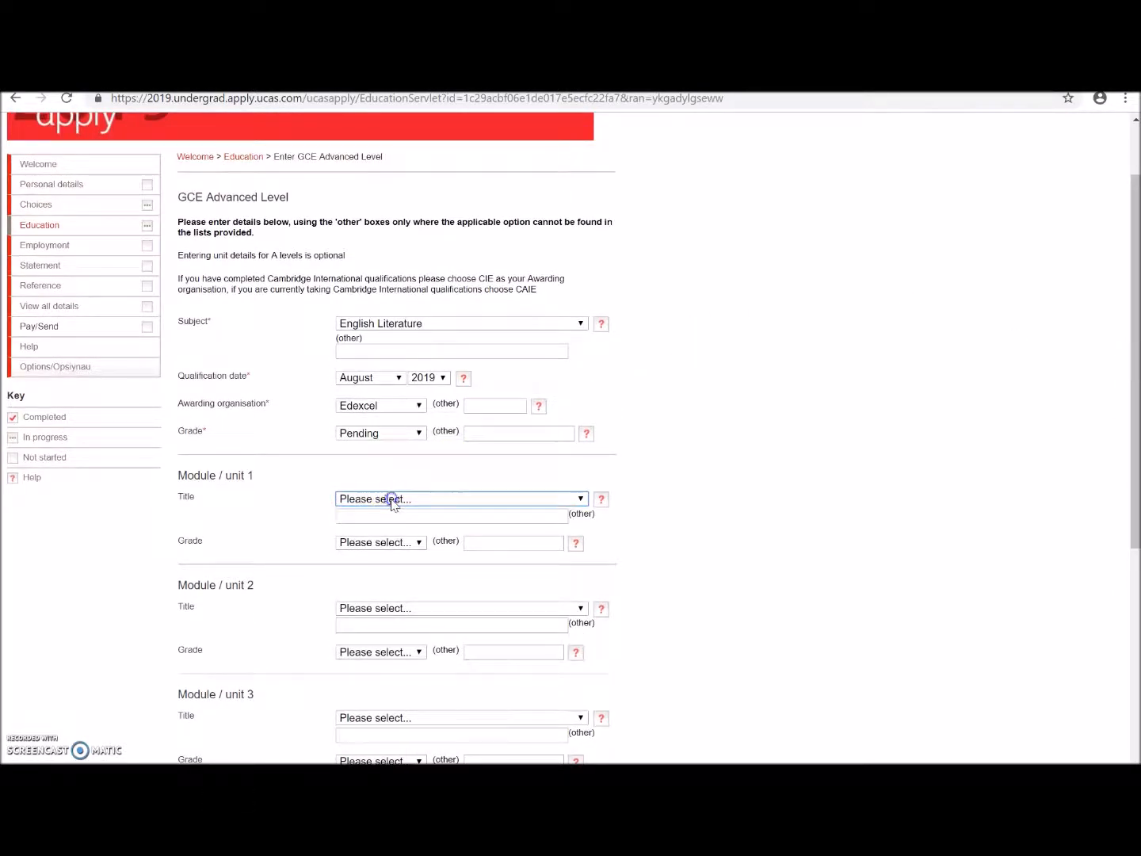
pyautogui.click(399, 544)
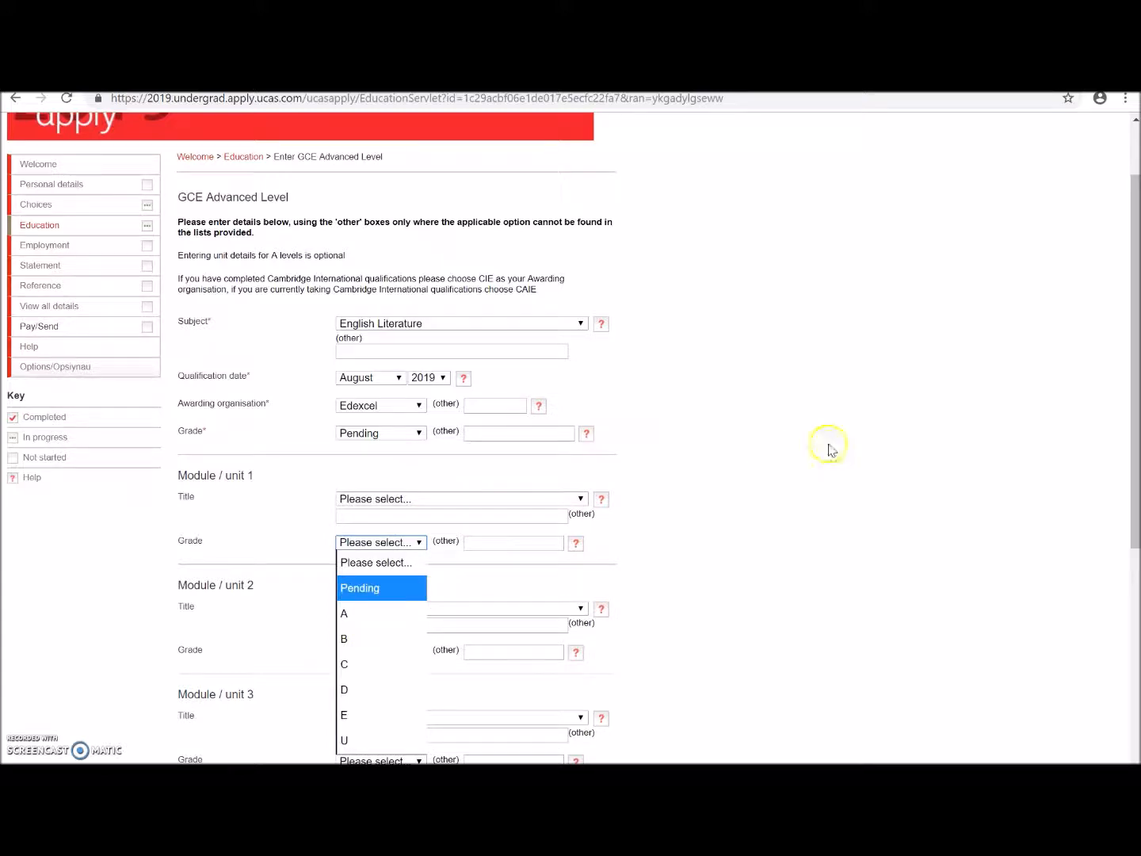
pyautogui.click(776, 452)
pyautogui.moveTo(1130, 348)
pyautogui.mouseDown()
pyautogui.moveTo(1111, 540)
pyautogui.moveTo(1134, 460)
pyautogui.moveTo(1136, 360)
pyautogui.mouseUp()
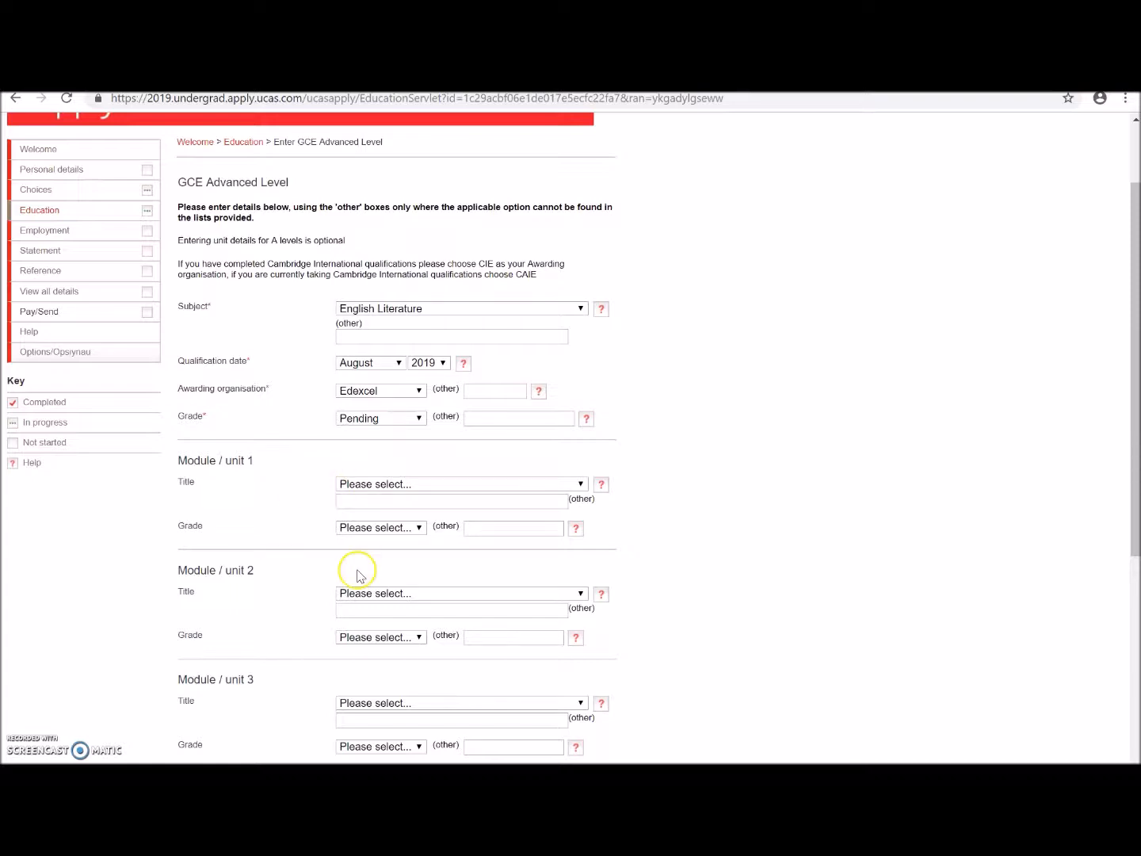
# Step: Save the English Literature A level entry, leaving the optional module/unit sections blank
pyautogui.moveTo(1138, 365); pyautogui.dragTo(1116, 622)
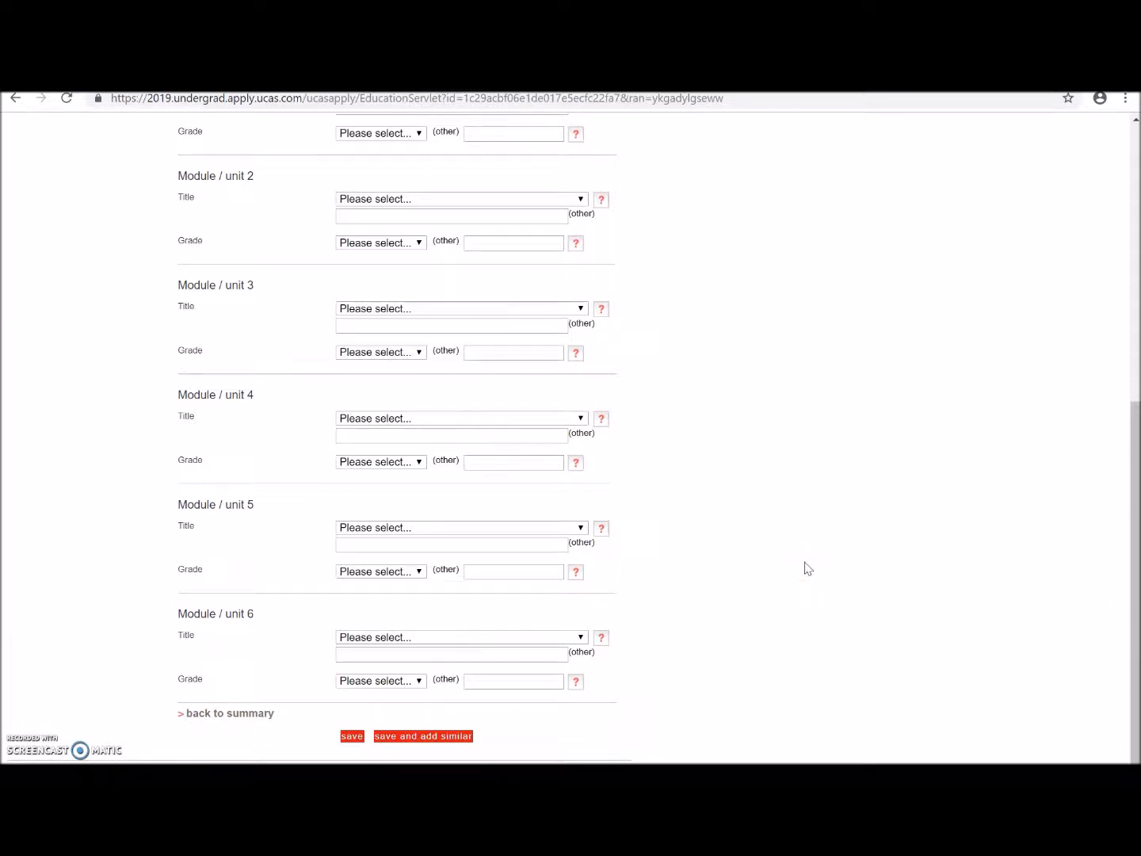
pyautogui.click(759, 596)
pyautogui.click(351, 737)
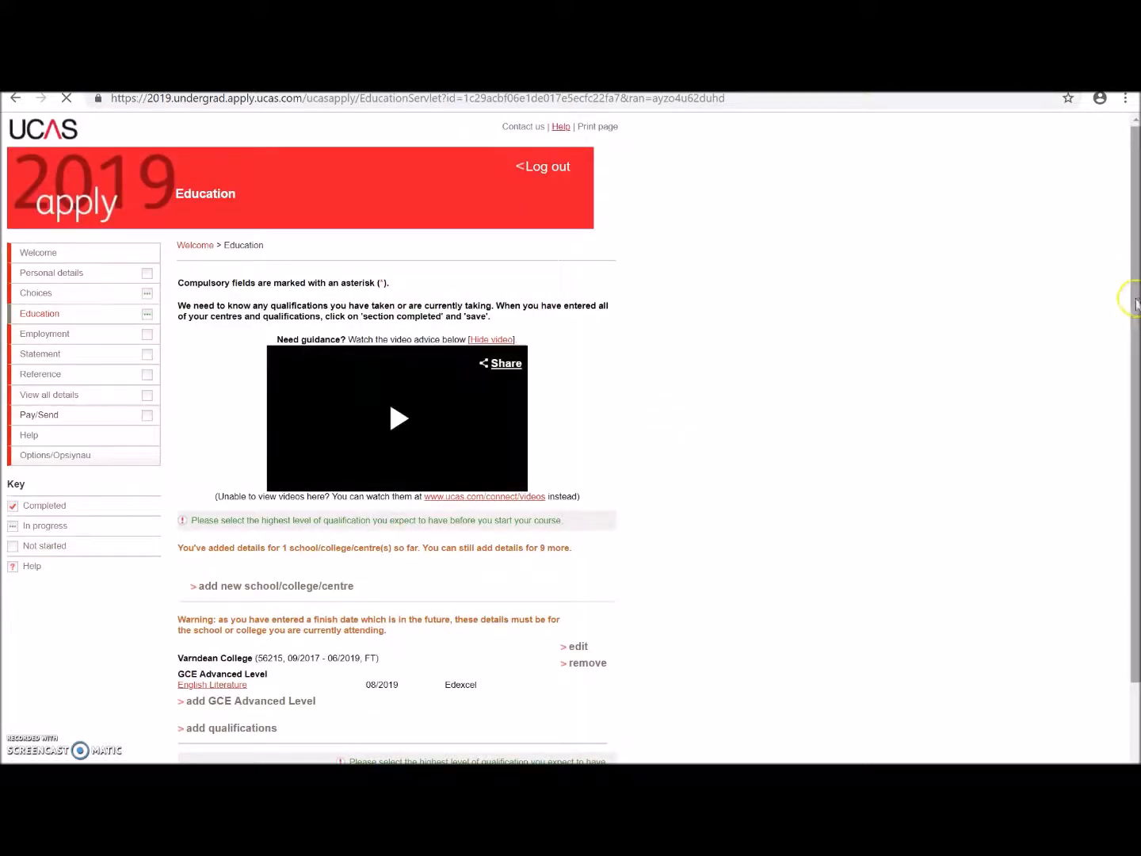
# Step: Start adding another qualification for Varndean College, search for "subsidi" and "subsid", and examine the subsidiary qualifications offered
pyautogui.scroll(-1, 1094, 357)
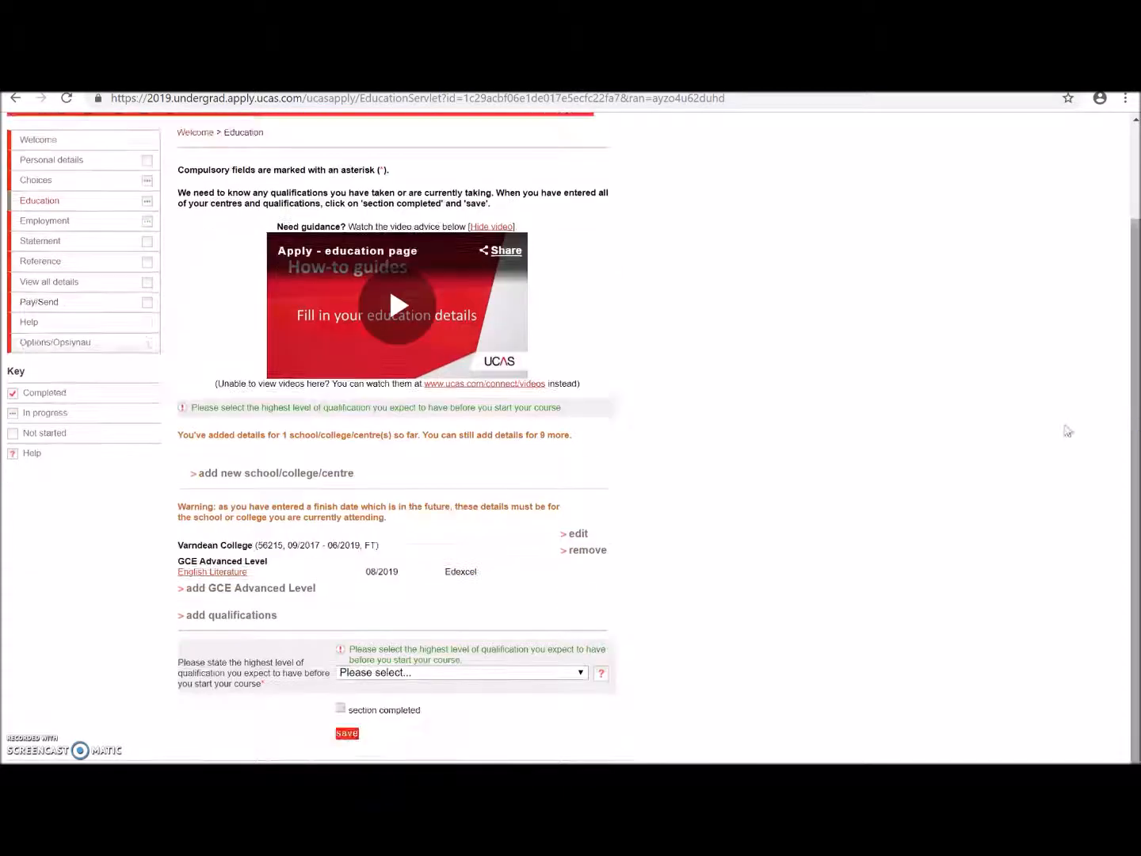
pyautogui.click(225, 617)
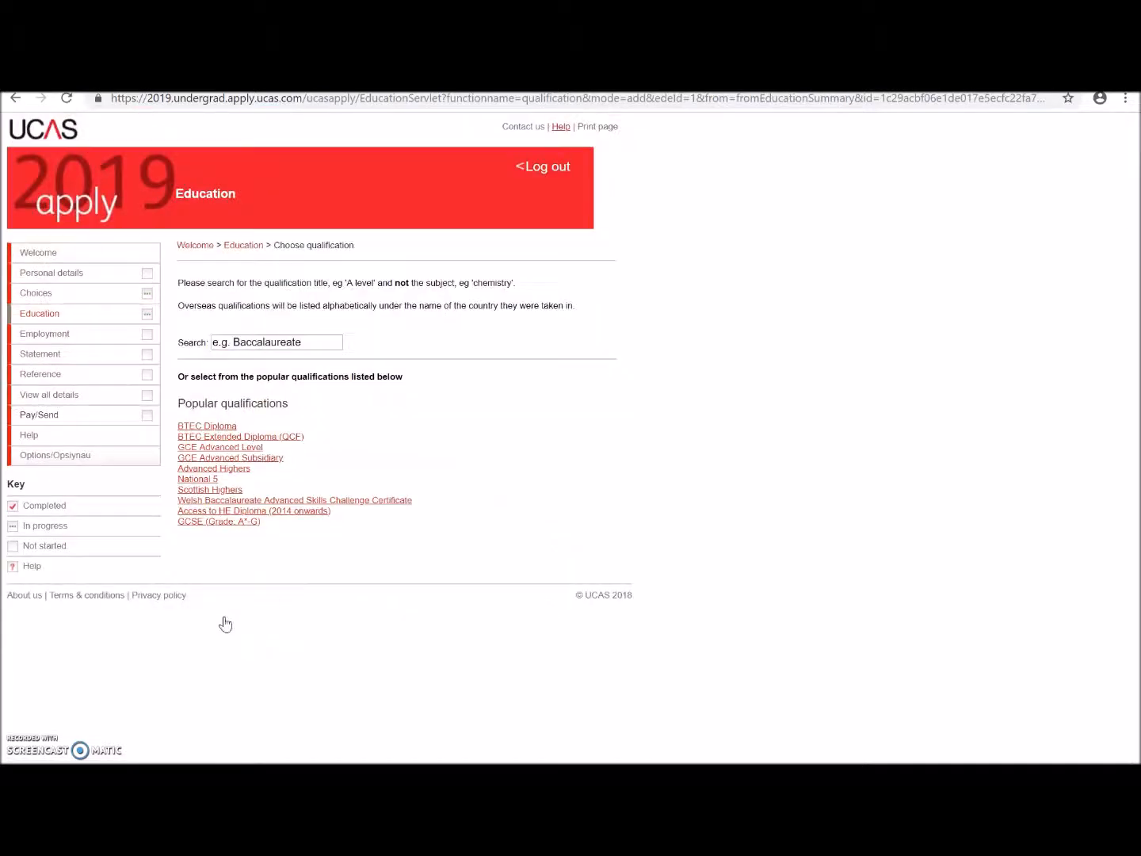
pyautogui.click(228, 344)
pyautogui.click(238, 343)
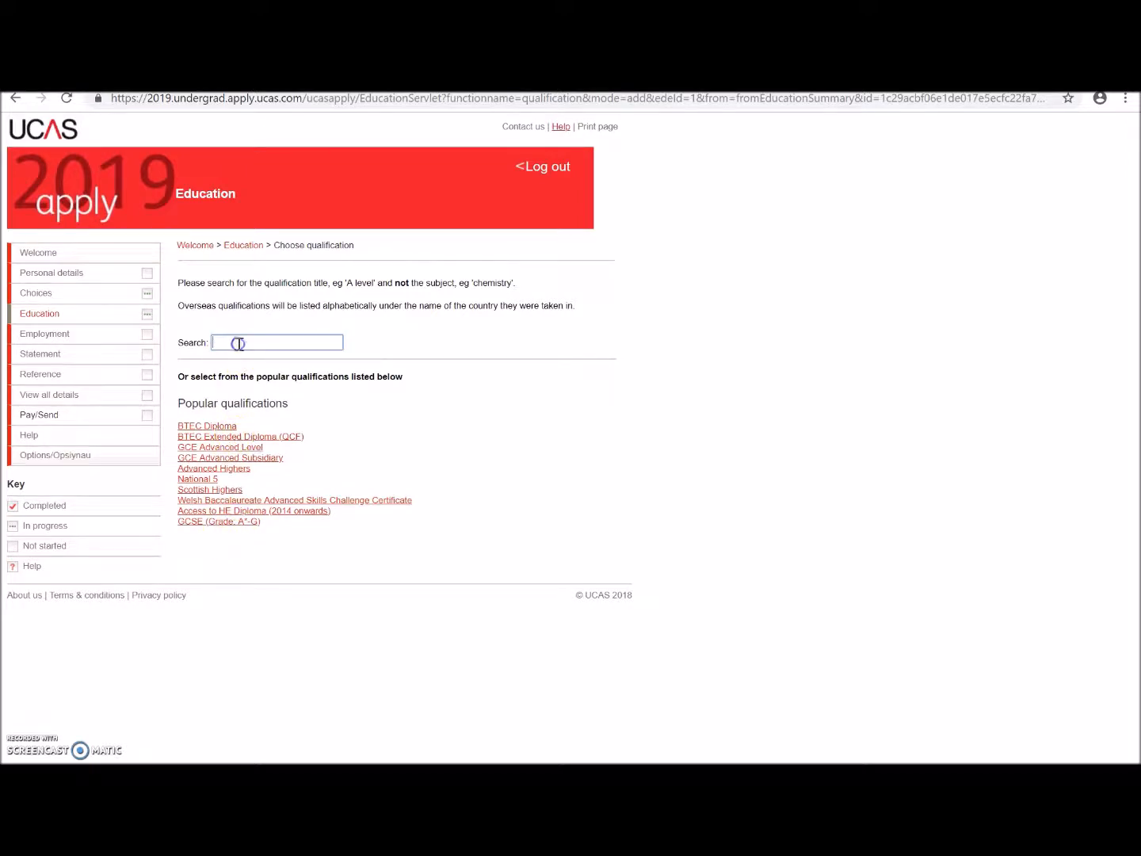
pyautogui.write('sub')
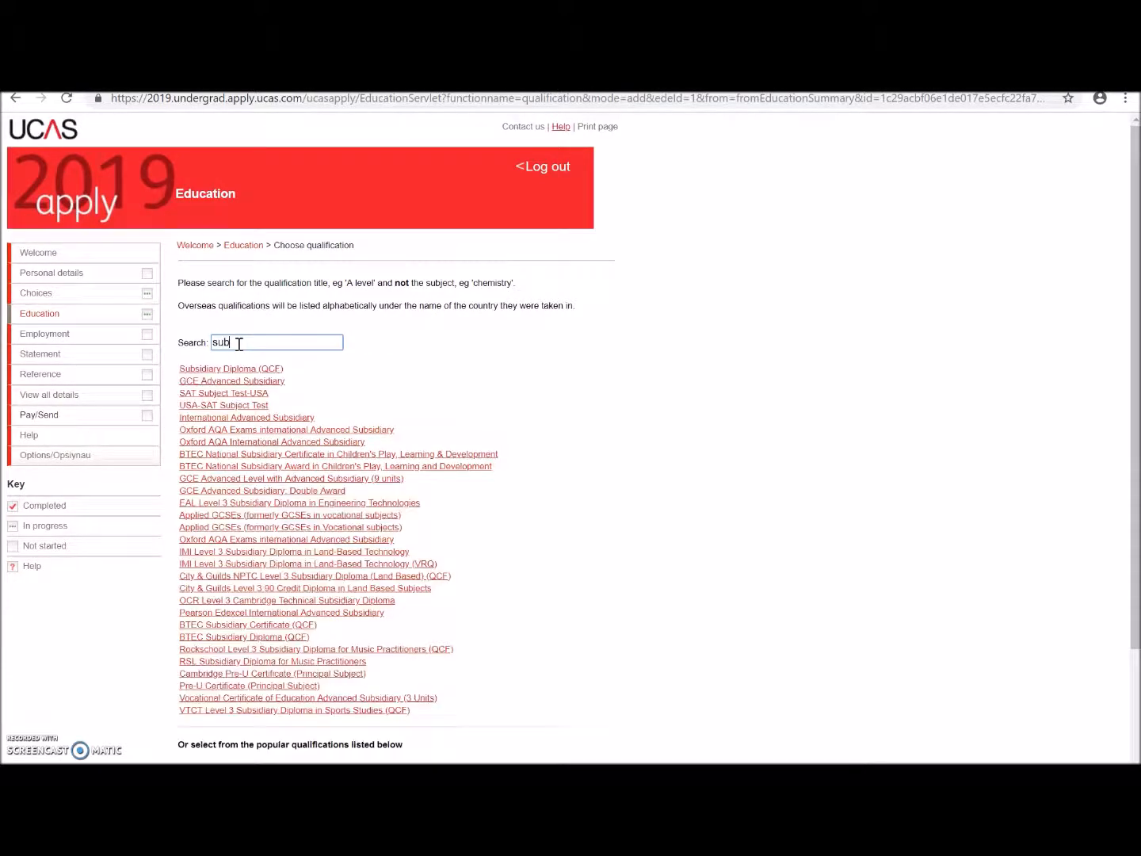
pyautogui.write('sidi')
pyautogui.click(219, 371)
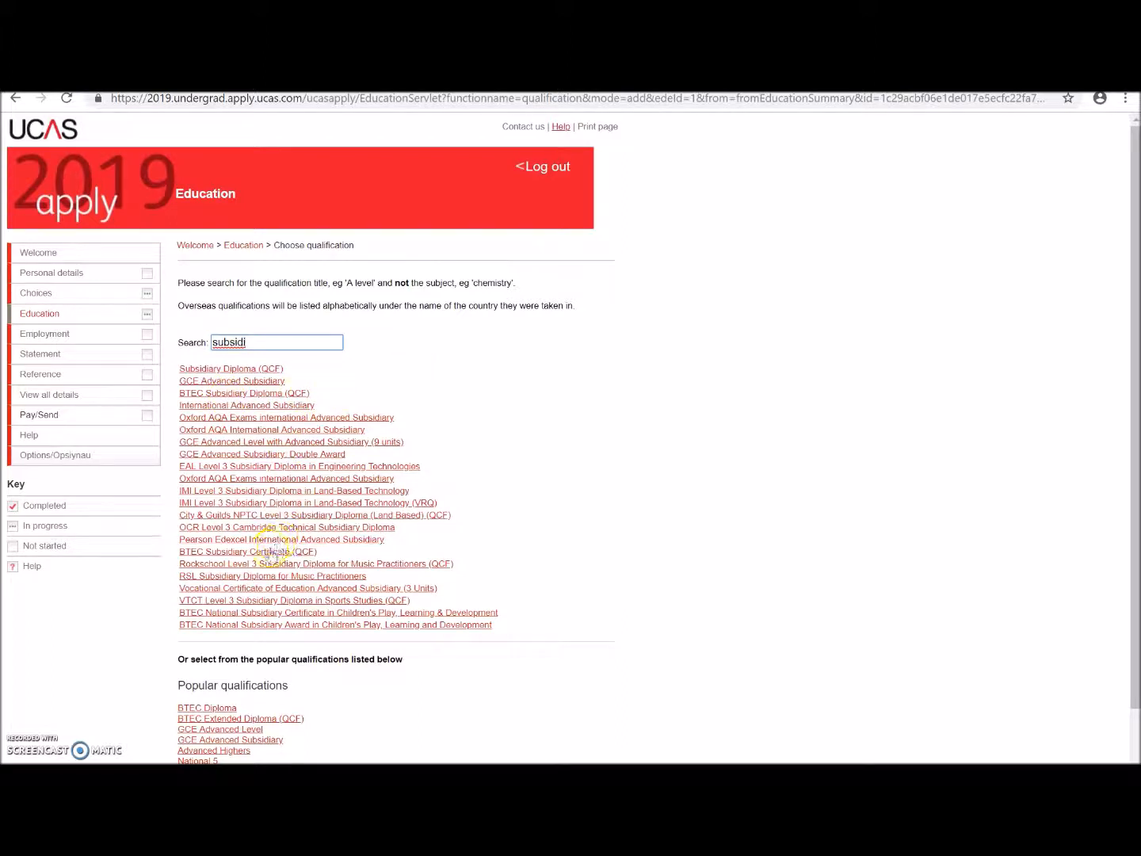
pyautogui.press('BackSpace')
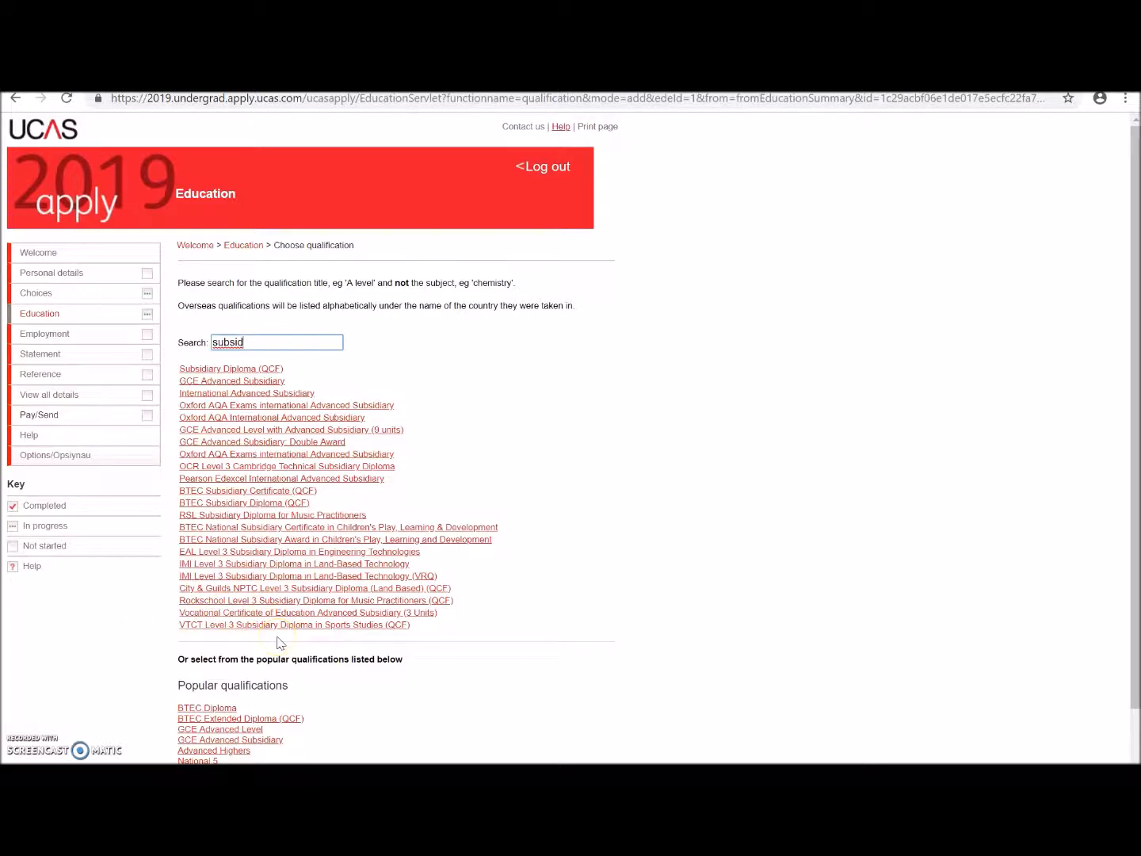
pyautogui.moveTo(1138, 398); pyautogui.dragTo(1138, 506)
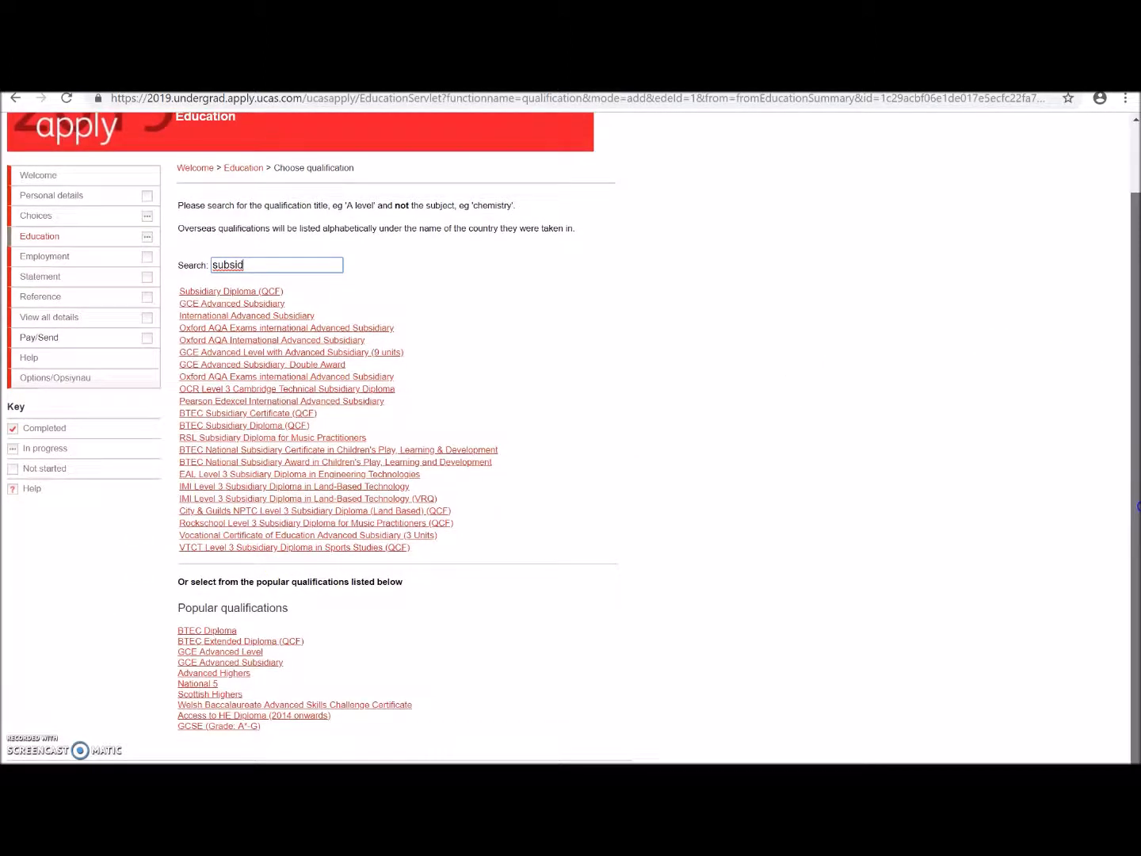
pyautogui.scroll(1, 1138, 492)
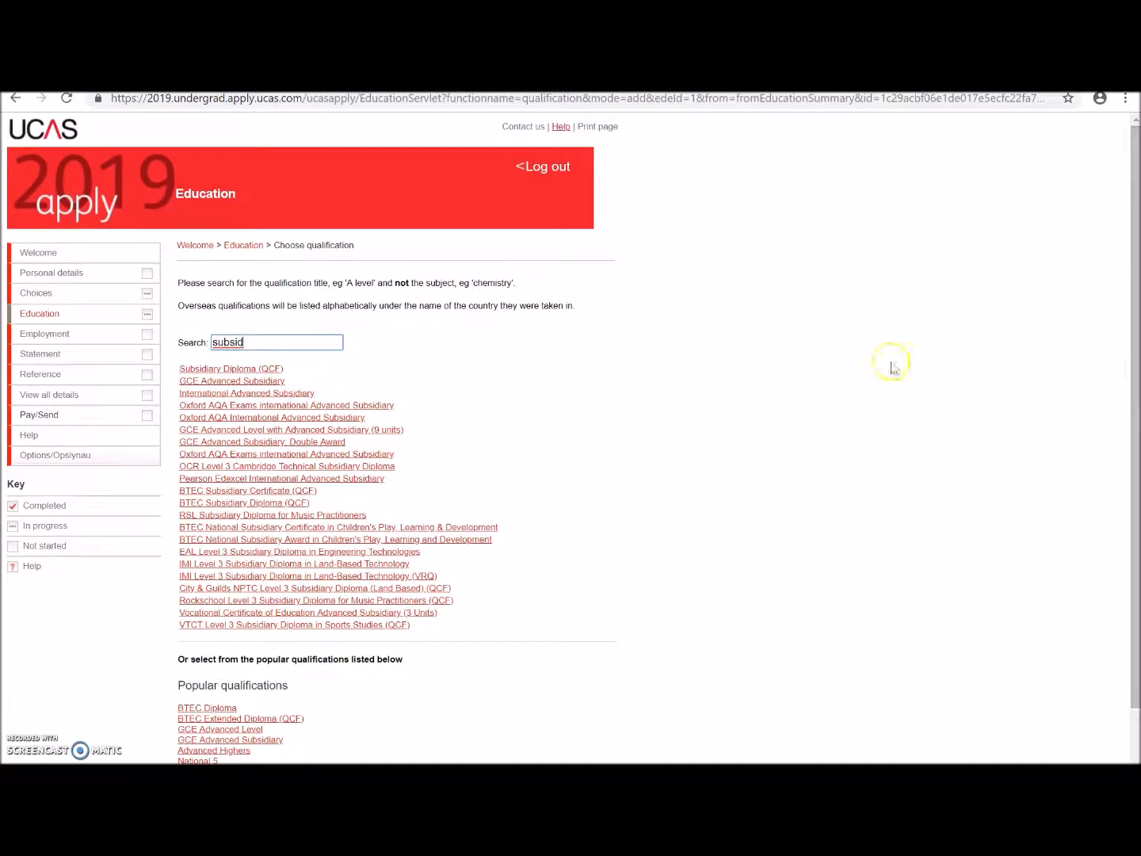
# Step: Clear the qualification search and return to the Education summary without adding a qualification
pyautogui.press('BackSpace')
pyautogui.press('BackSpace')
pyautogui.press('BackSpace')
pyautogui.press('BackSpace')
pyautogui.press('BackSpace')
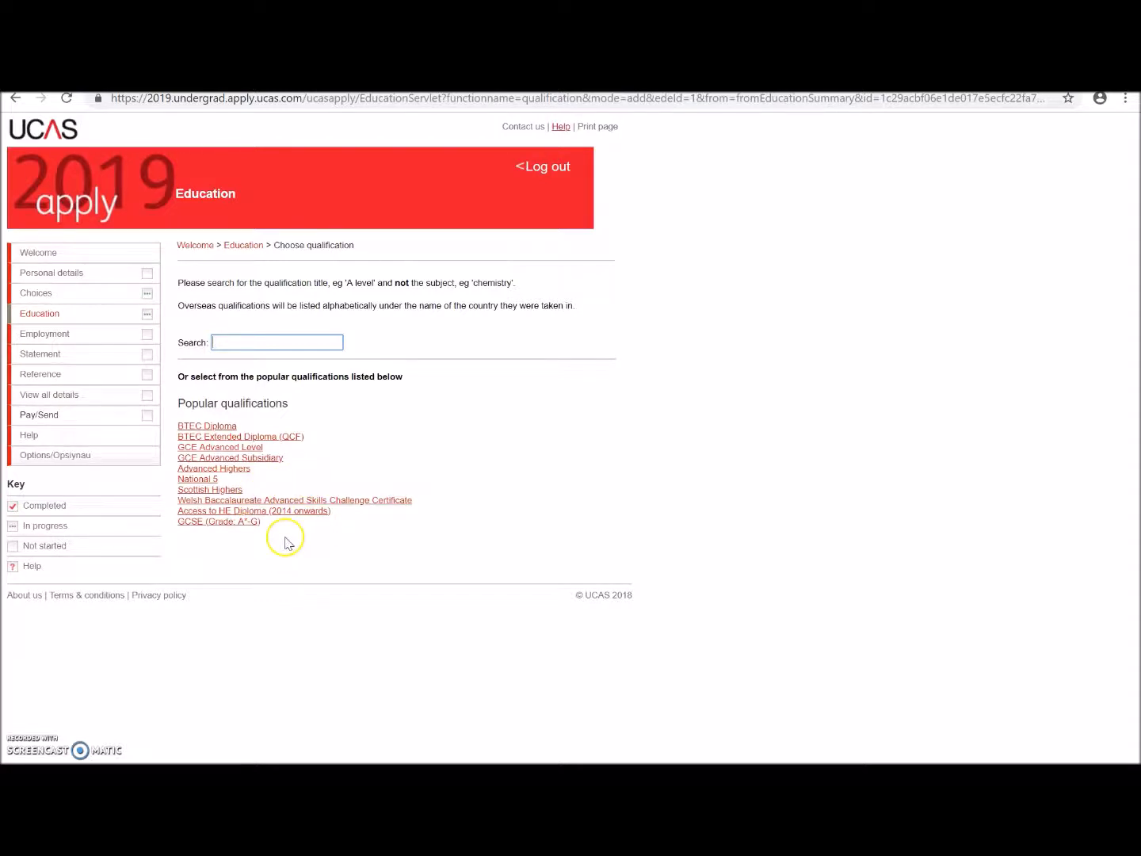
pyautogui.click(241, 245)
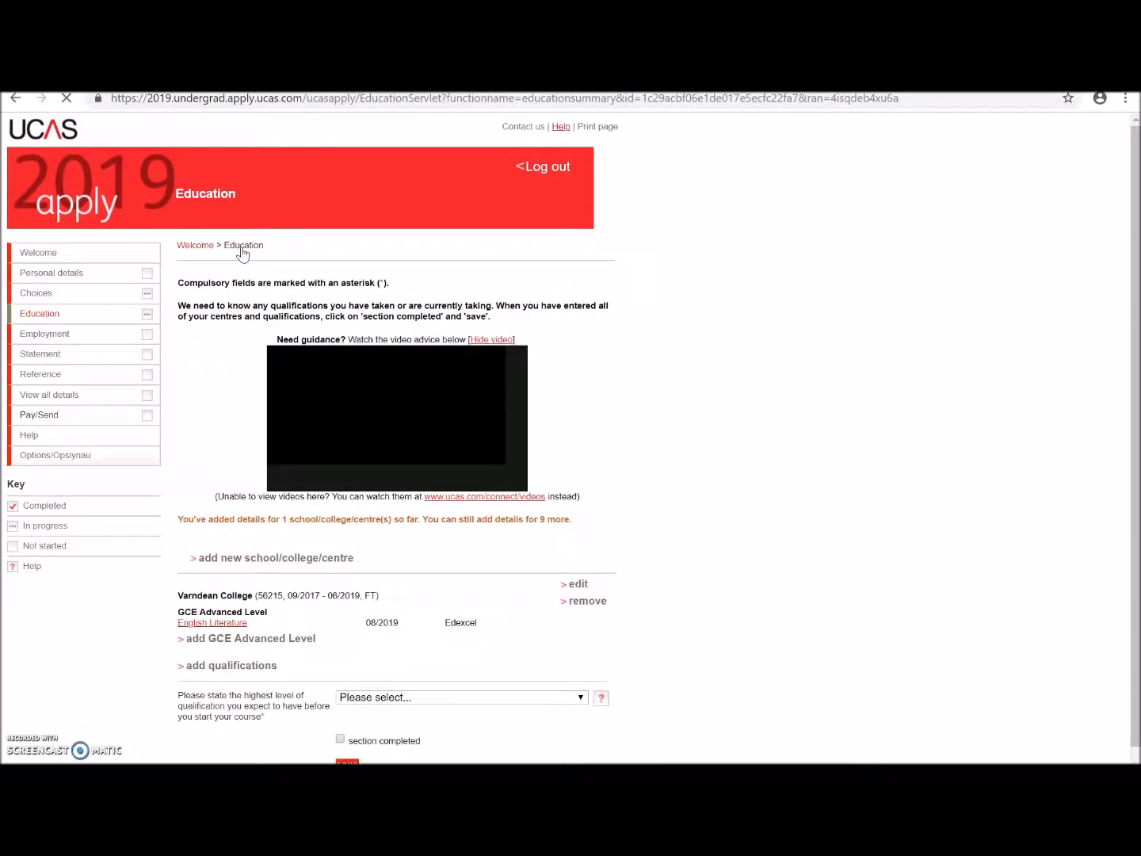
# Step: Add a new school/college/centre, search for "brighton" and choose Brighton Aldridge Community Academy
pyautogui.moveTo(1135, 413); pyautogui.dragTo(1138, 491)
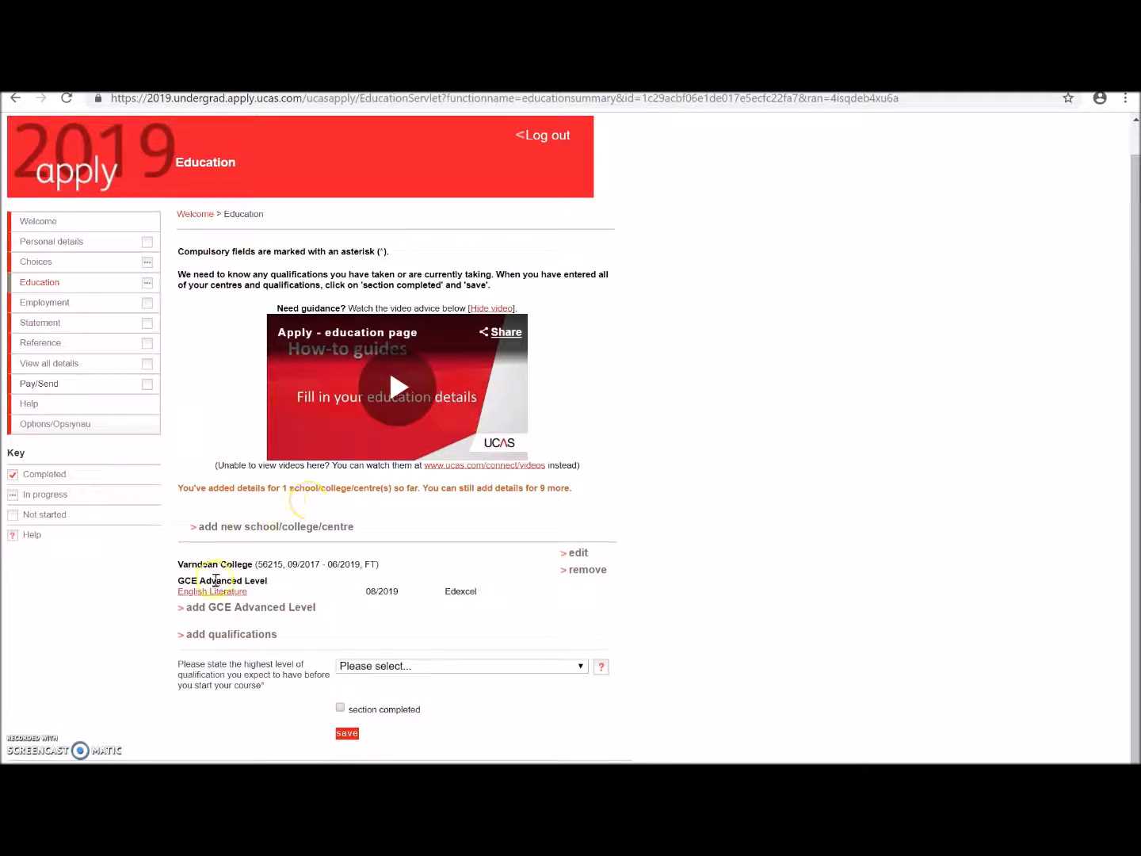
pyautogui.click(298, 529)
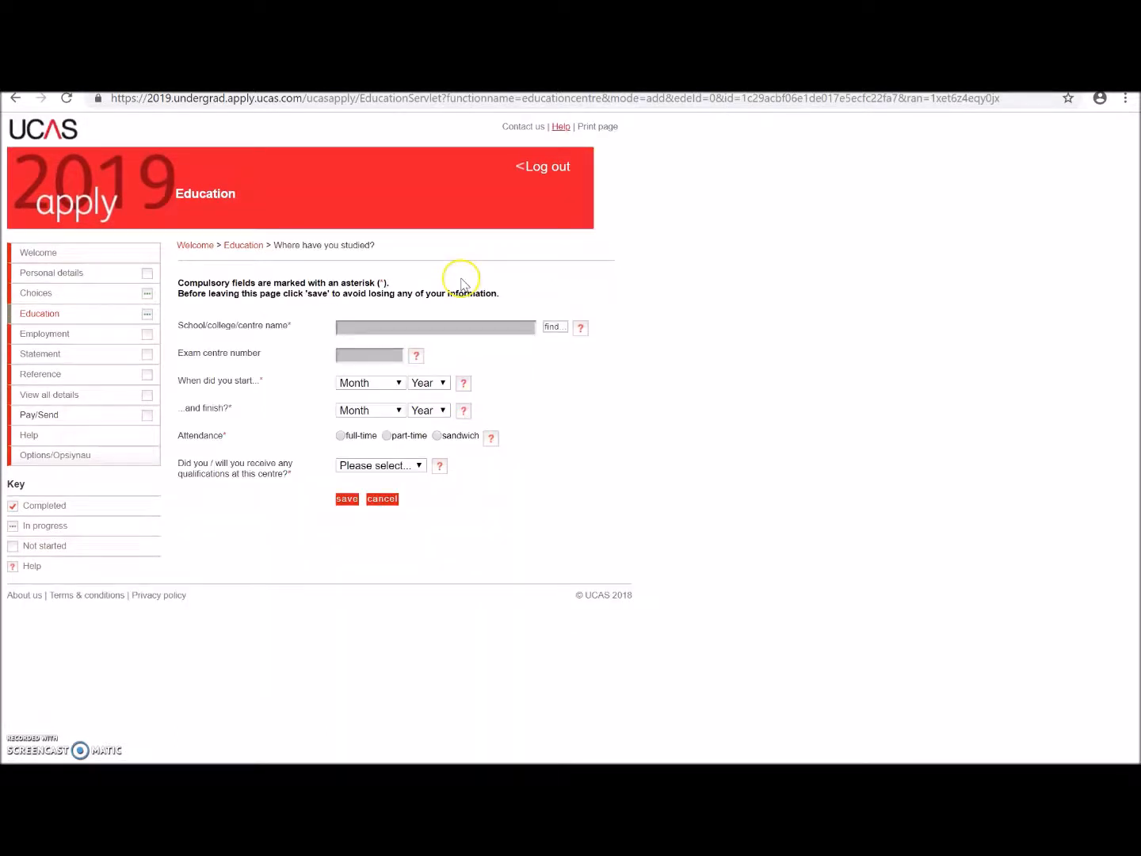
pyautogui.click(555, 328)
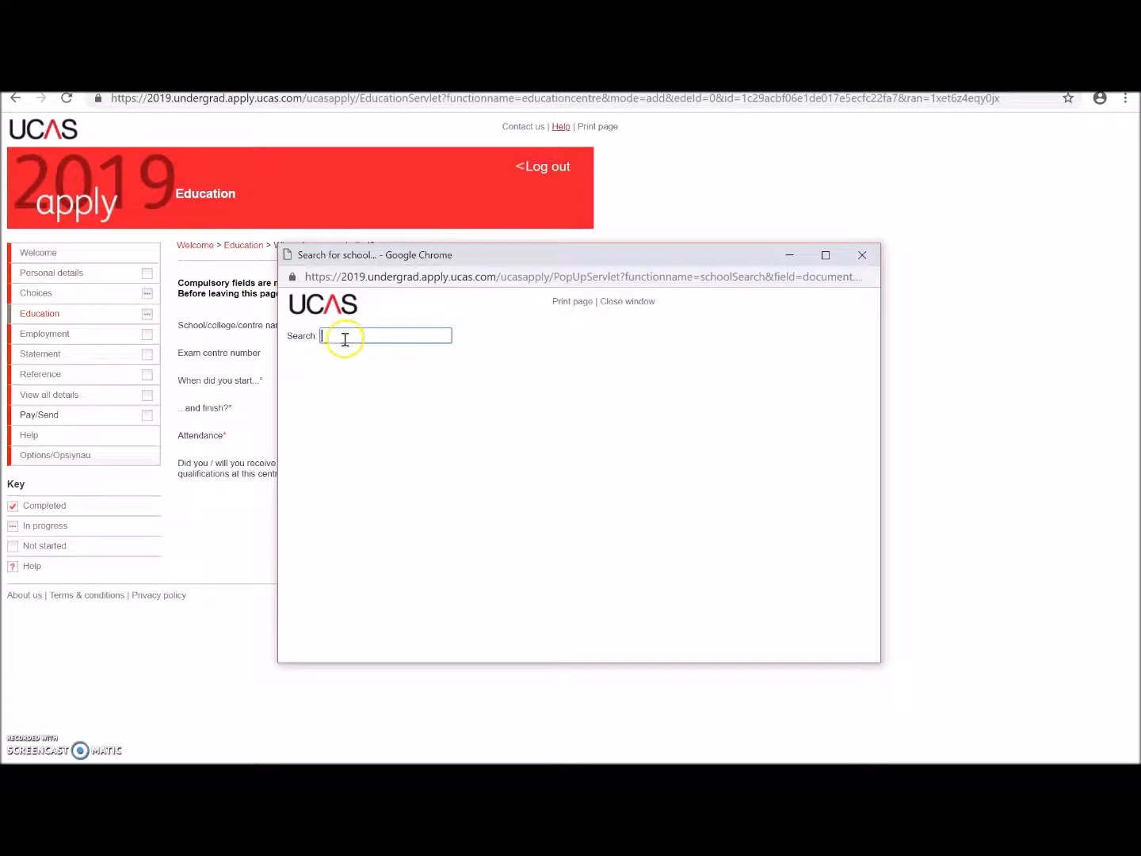
pyautogui.write('bright')
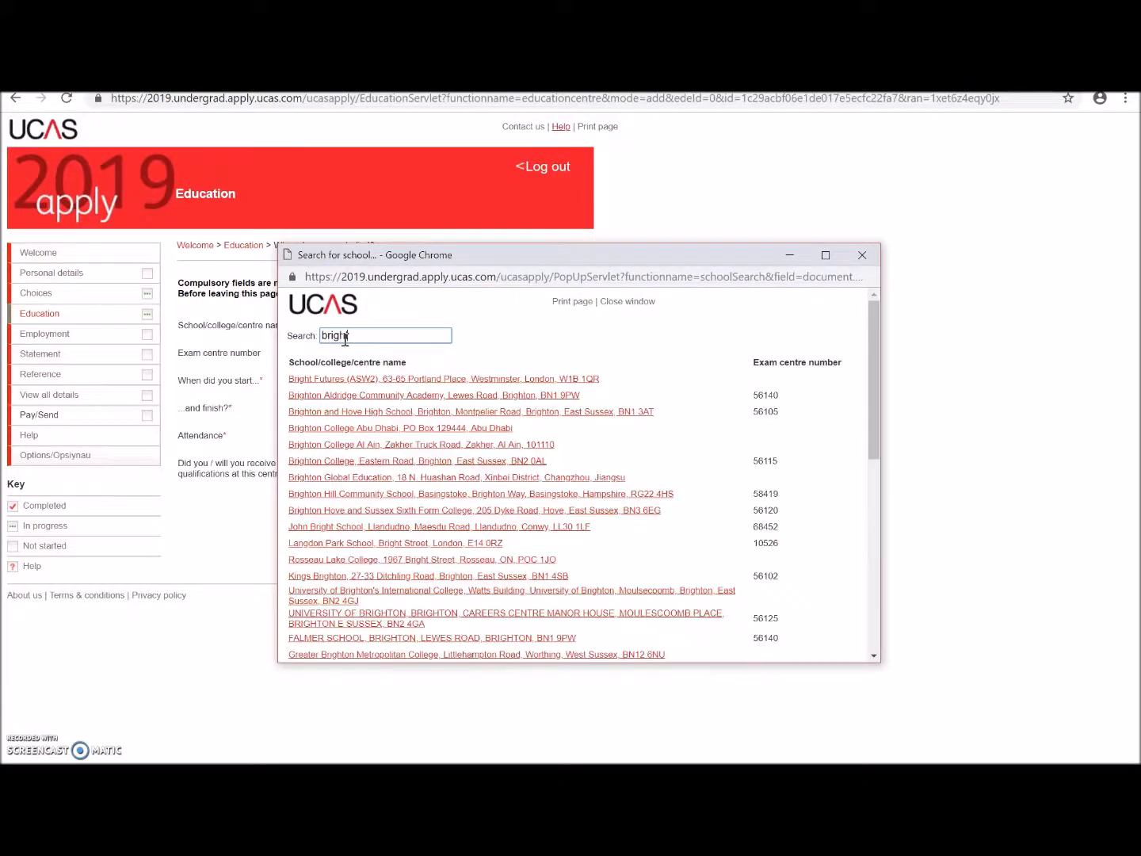
pyautogui.write('on')
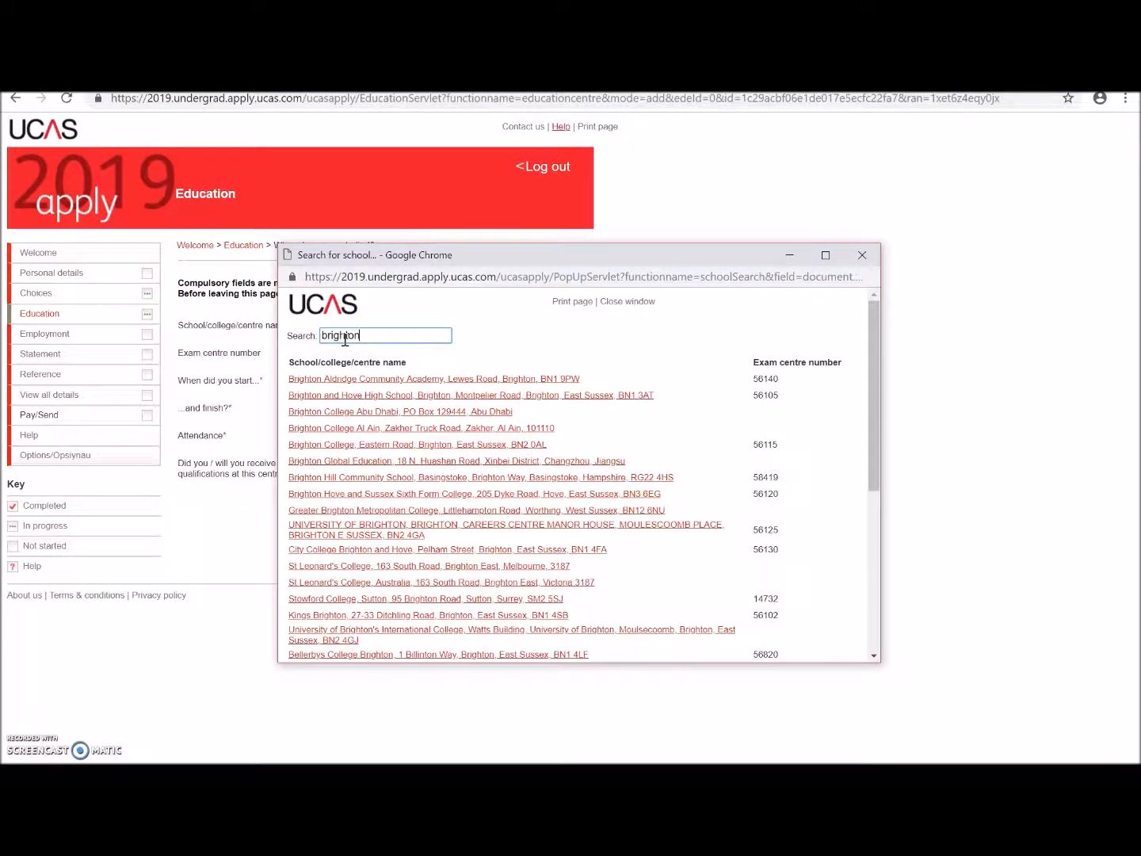
pyautogui.click(369, 380)
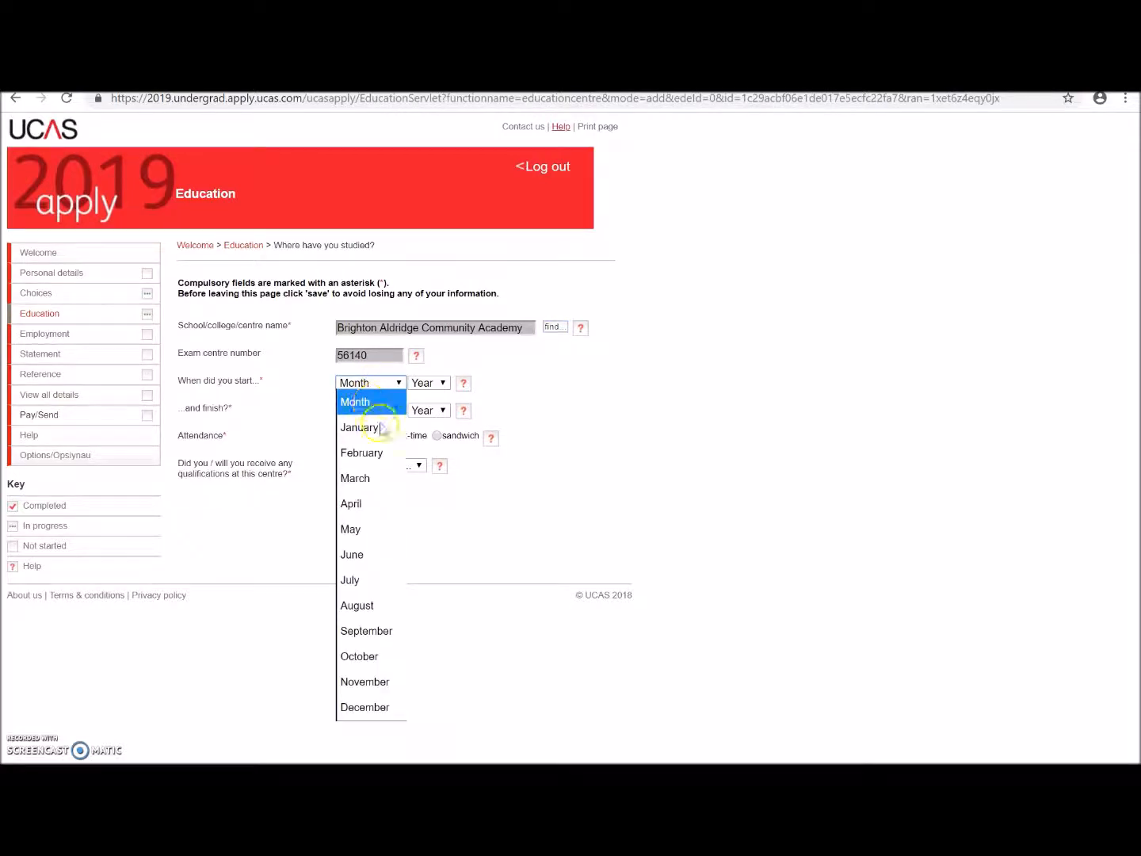
# Step: Set the Brighton Aldridge Community Academy start date to September 2012 and finish date to June 2017
pyautogui.click(386, 632)
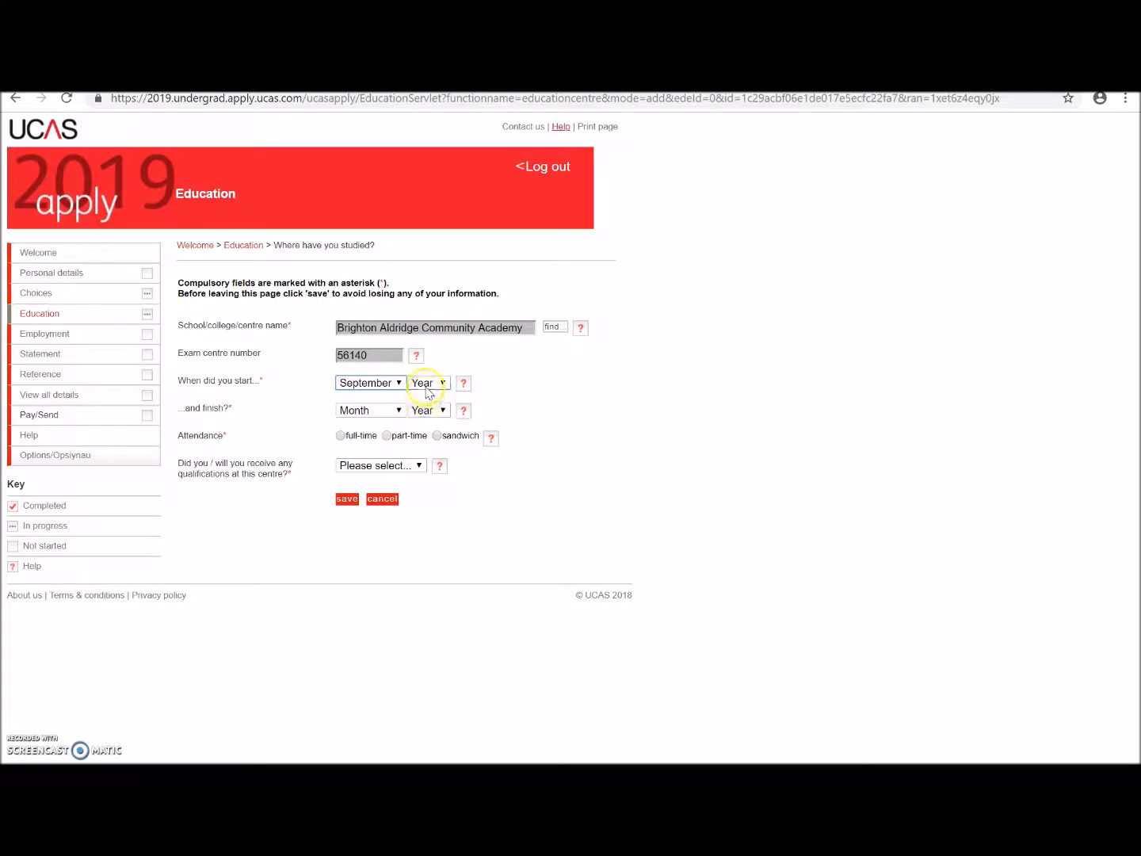
pyautogui.click(438, 383)
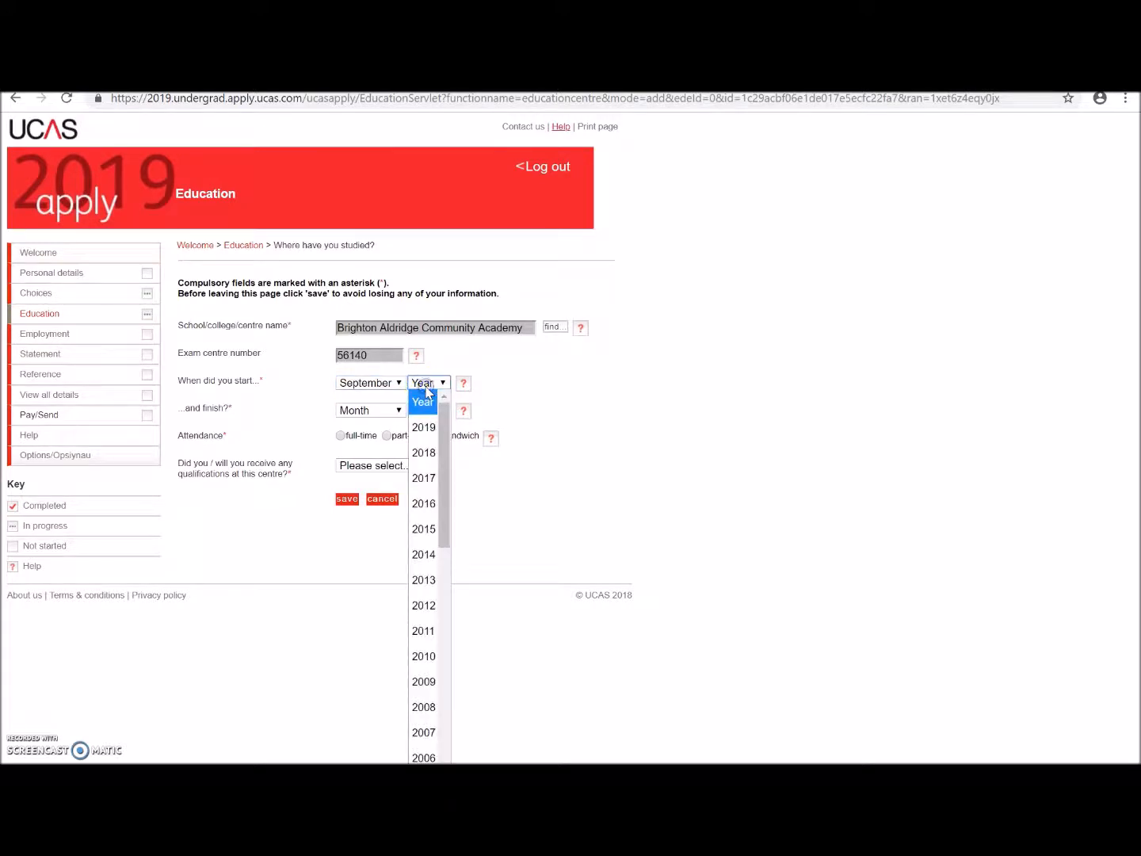
pyautogui.click(428, 607)
pyautogui.click(372, 411)
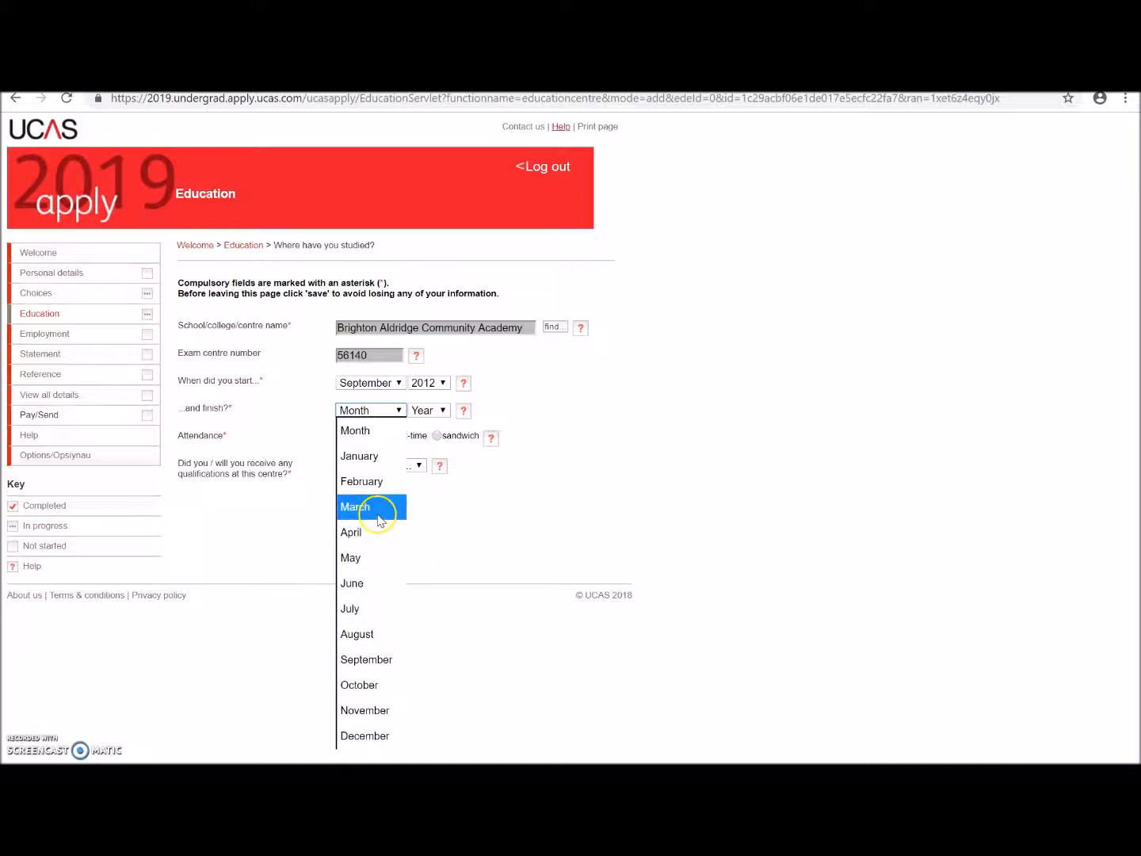
pyautogui.click(372, 585)
pyautogui.click(422, 410)
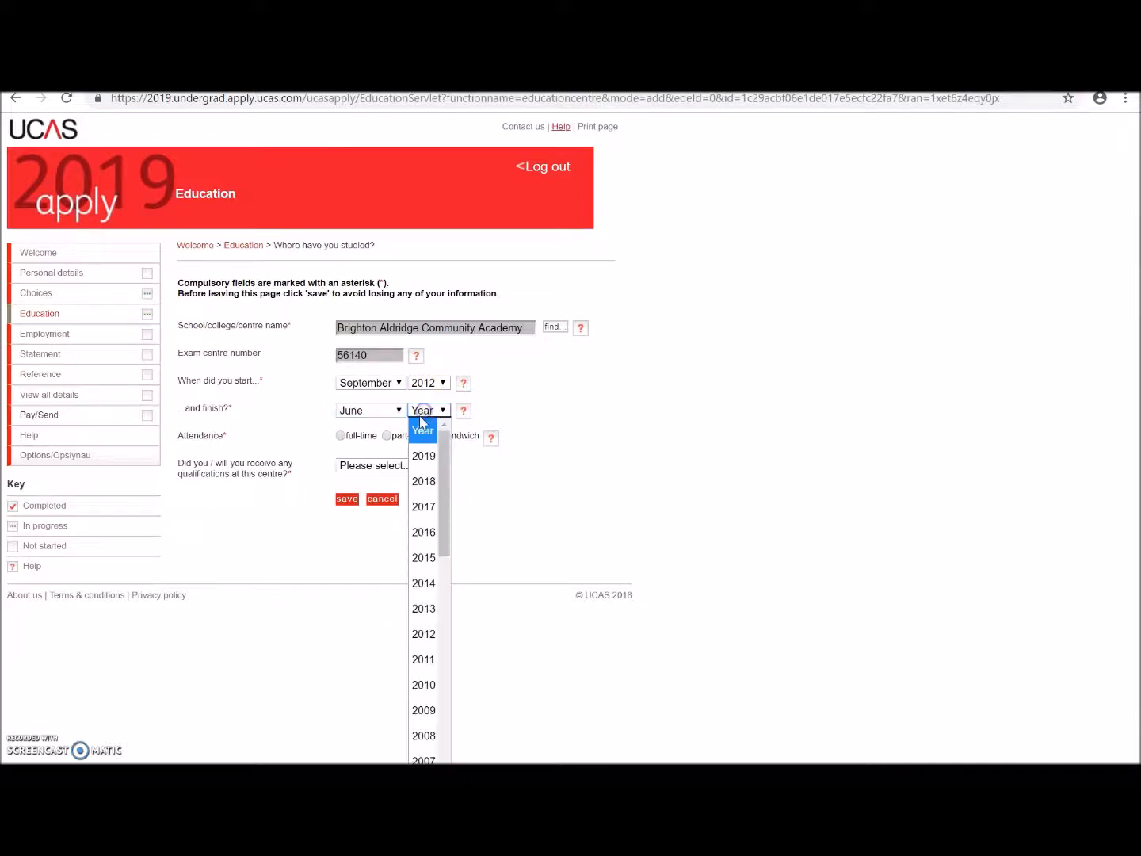
pyautogui.click(425, 506)
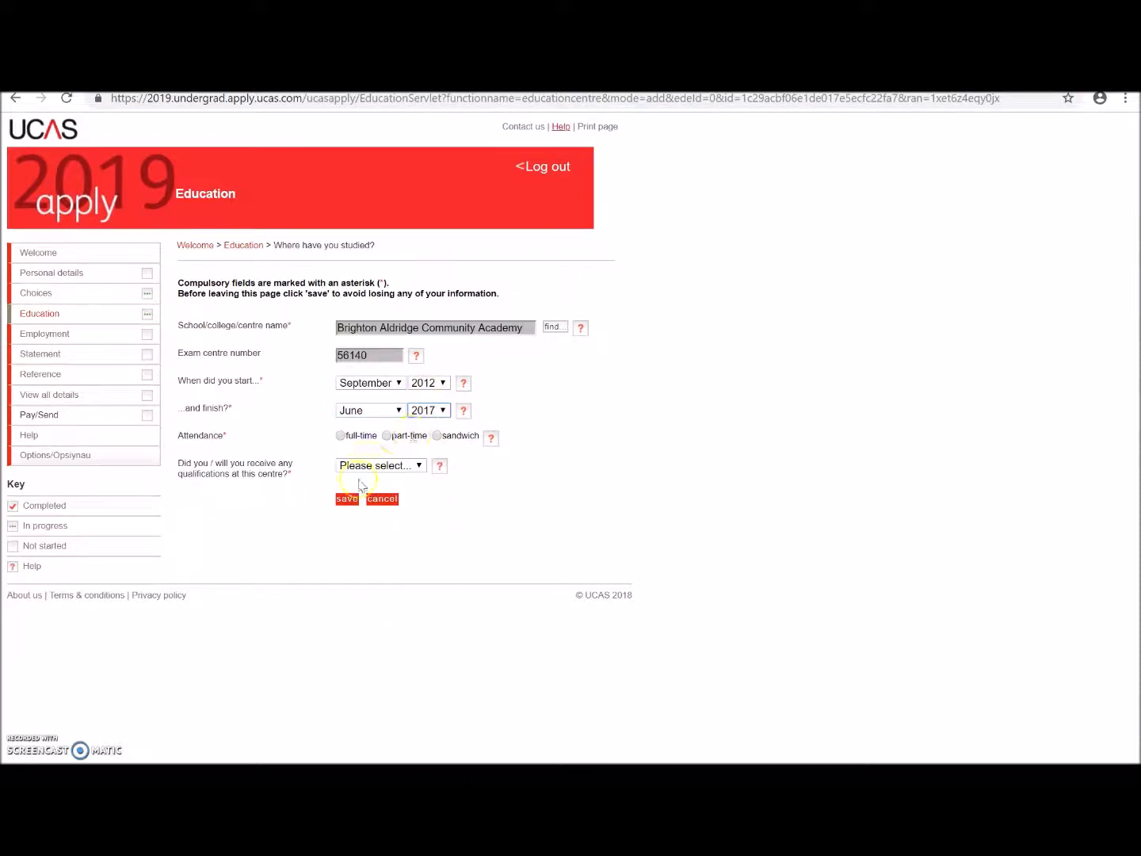
# Step: Set attendance to full-time, answer the question about receiving qualifications at this centre, and save the school
pyautogui.click(342, 435)
pyautogui.click(382, 467)
pyautogui.click(349, 510)
pyautogui.click(351, 505)
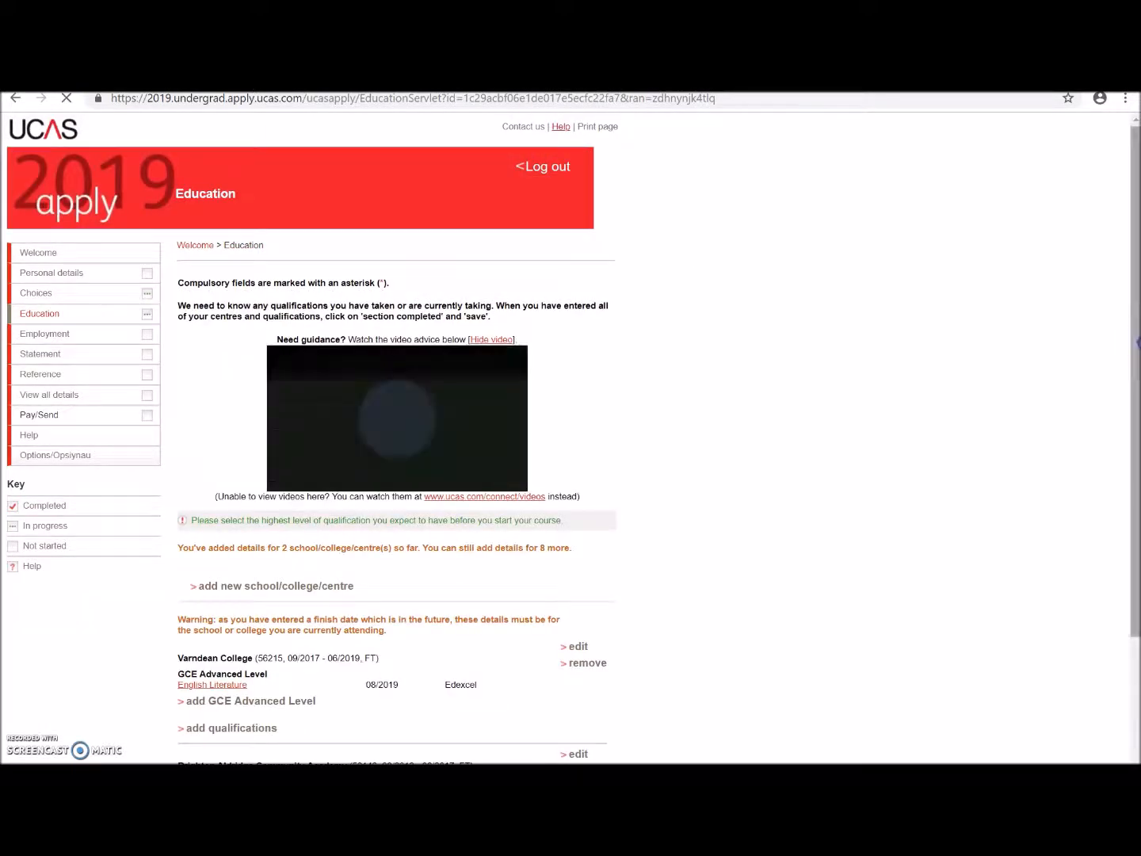
# Step: Start adding a qualification under Brighton Aldridge Community Academy, search for "gcse" and choose GCSE (Grade: 9-1)
pyautogui.scroll(-3, 555, 436)
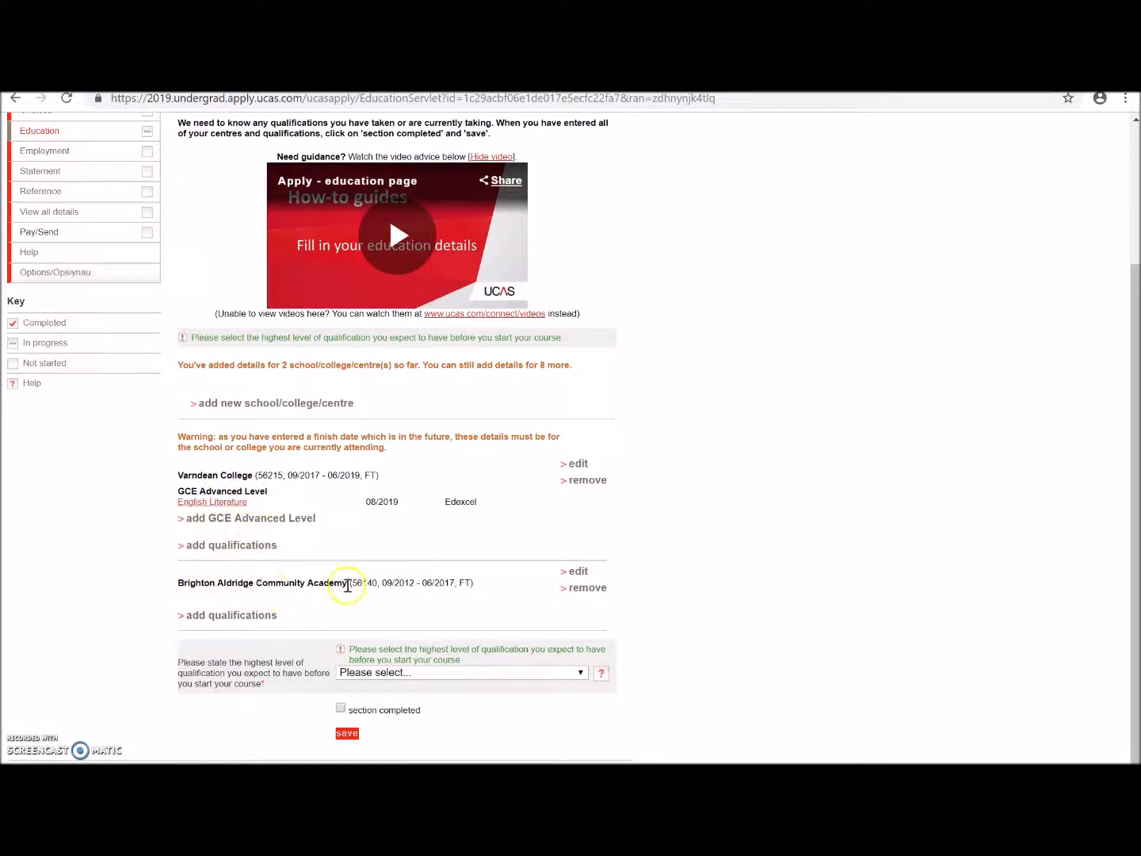
pyautogui.click(218, 623)
pyautogui.click(246, 341)
pyautogui.write('gca')
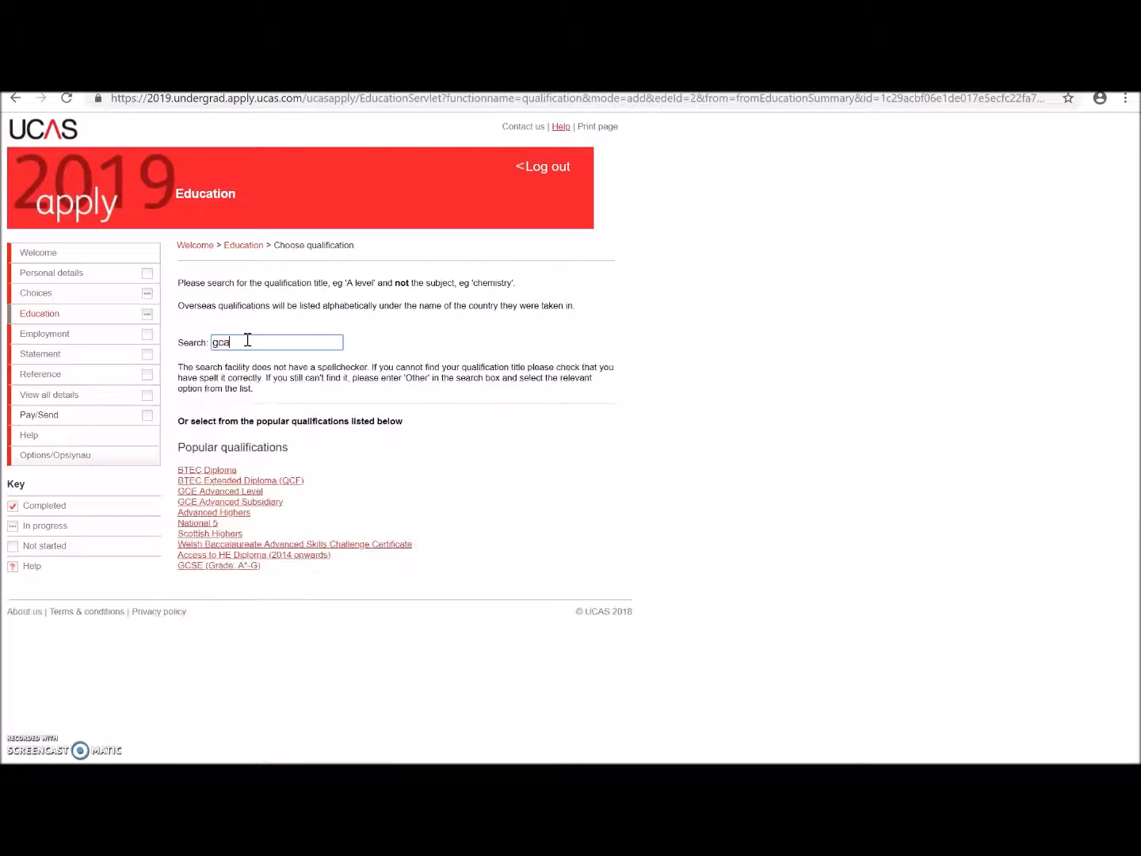
pyautogui.write('s')
pyautogui.press('BackSpace')
pyautogui.press('BackSpace')
pyautogui.write('se')
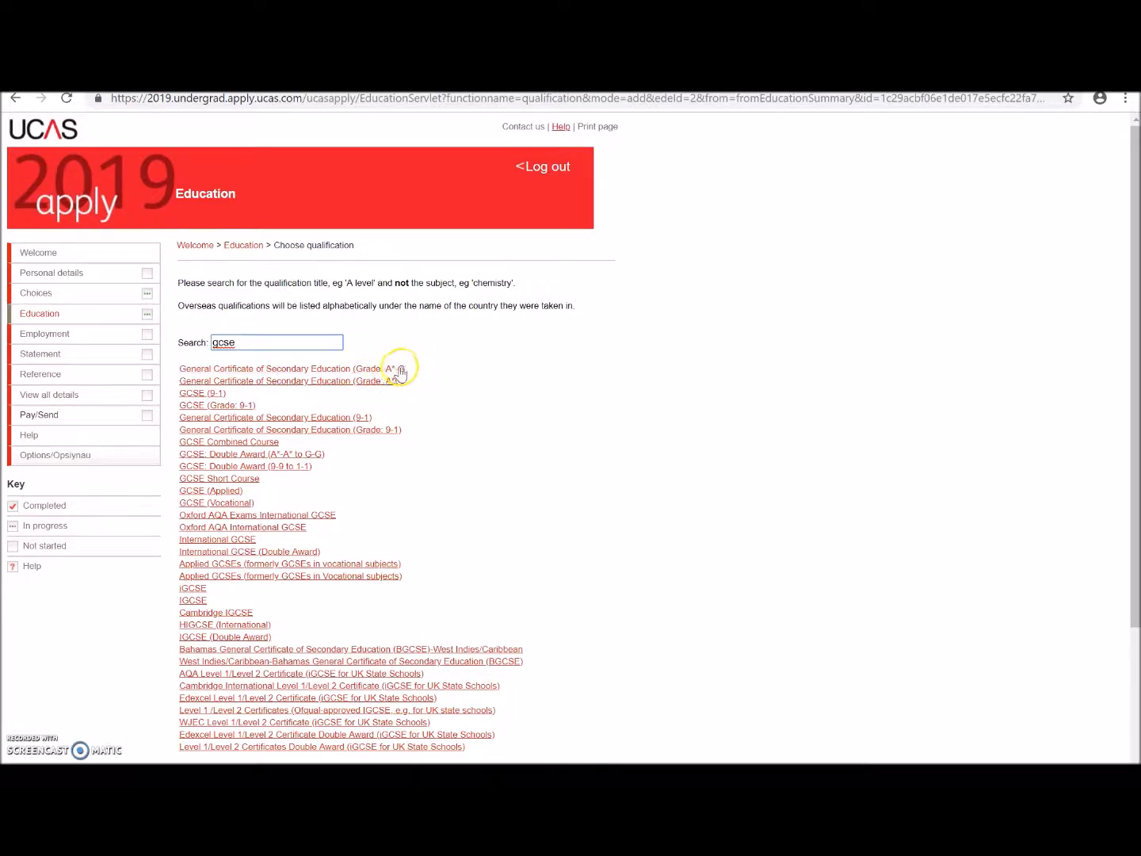
pyautogui.click(215, 404)
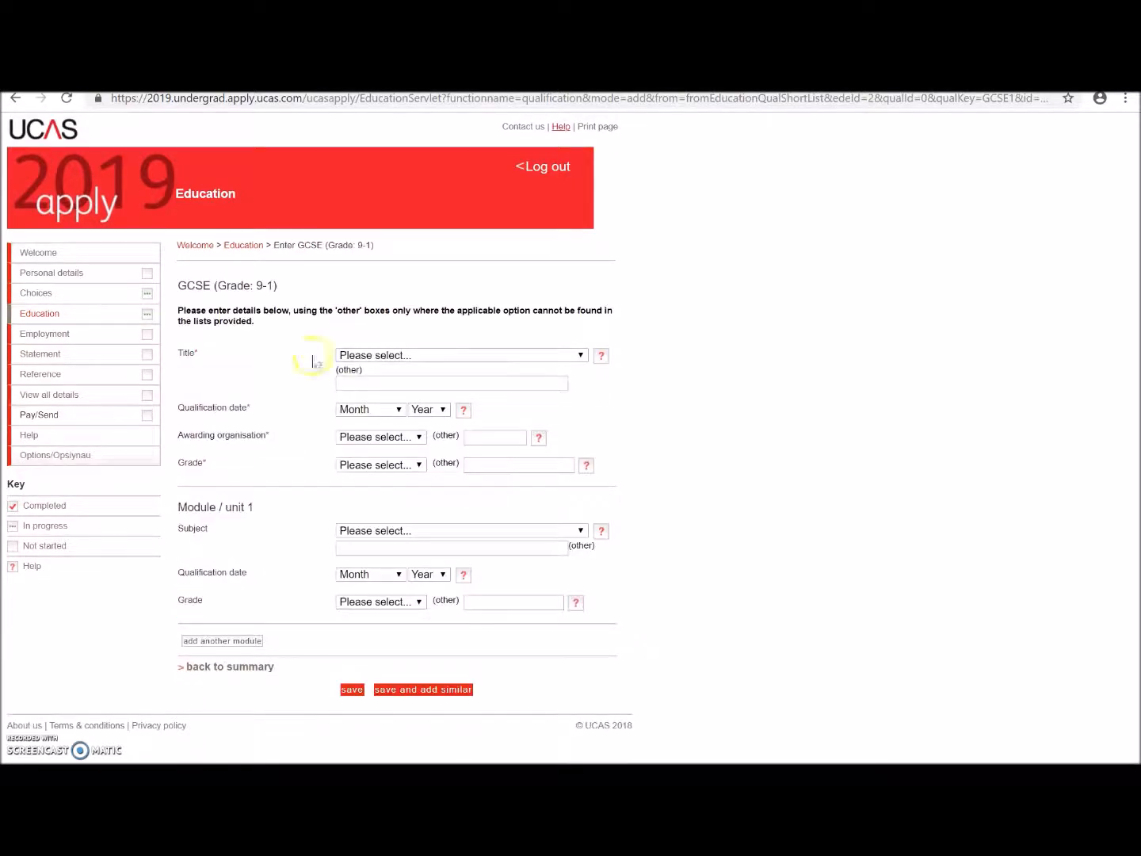
# Step: Set the GCSE title to Mathematics
pyautogui.click(423, 355)
pyautogui.moveTo(576, 412); pyautogui.dragTo(601, 579)
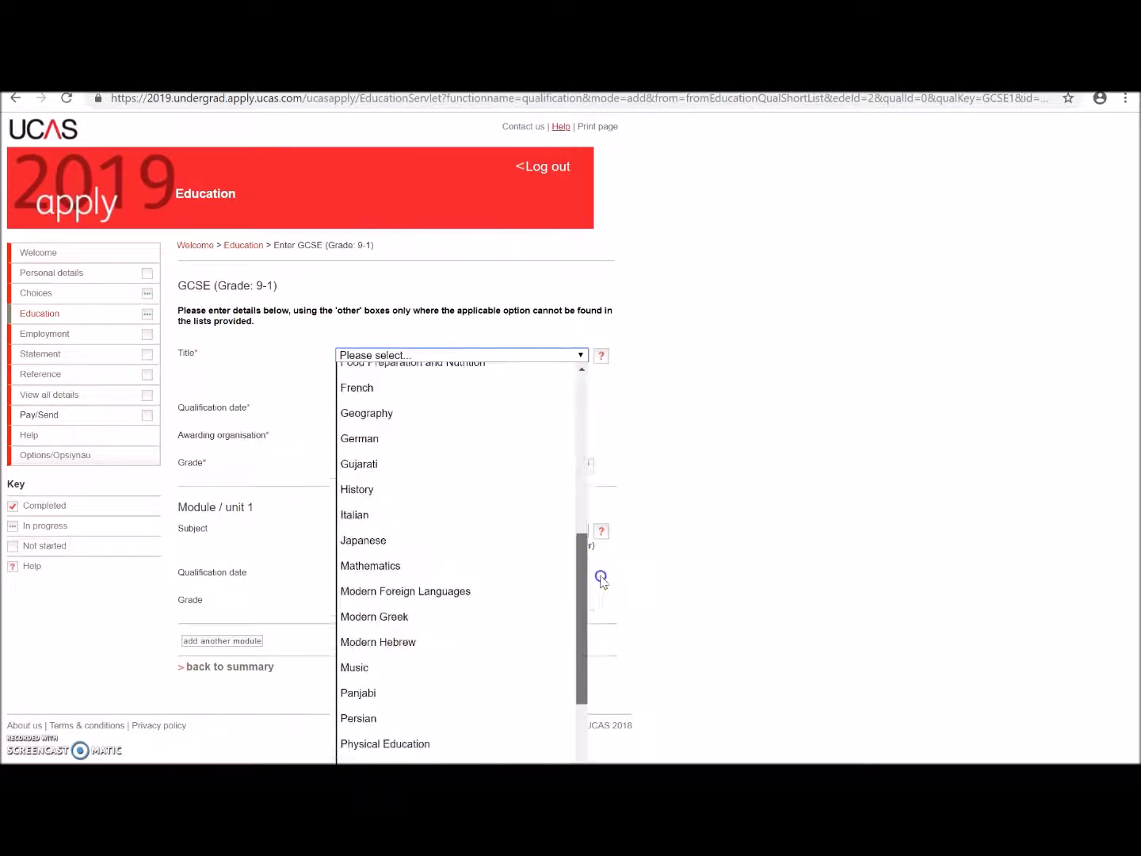
pyautogui.click(475, 566)
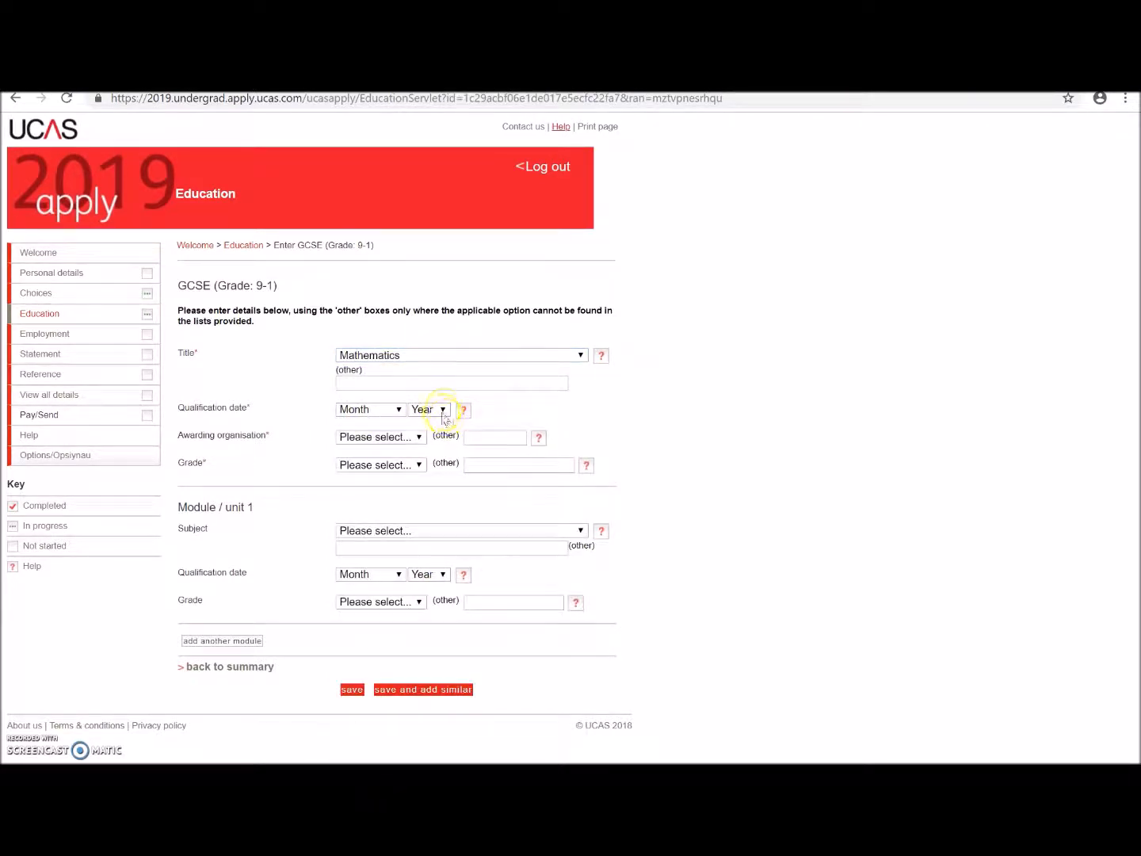
# Step: Check the available options for the Mathematics GCSE's qualification date, awarding organisation and grade
pyautogui.click(383, 412)
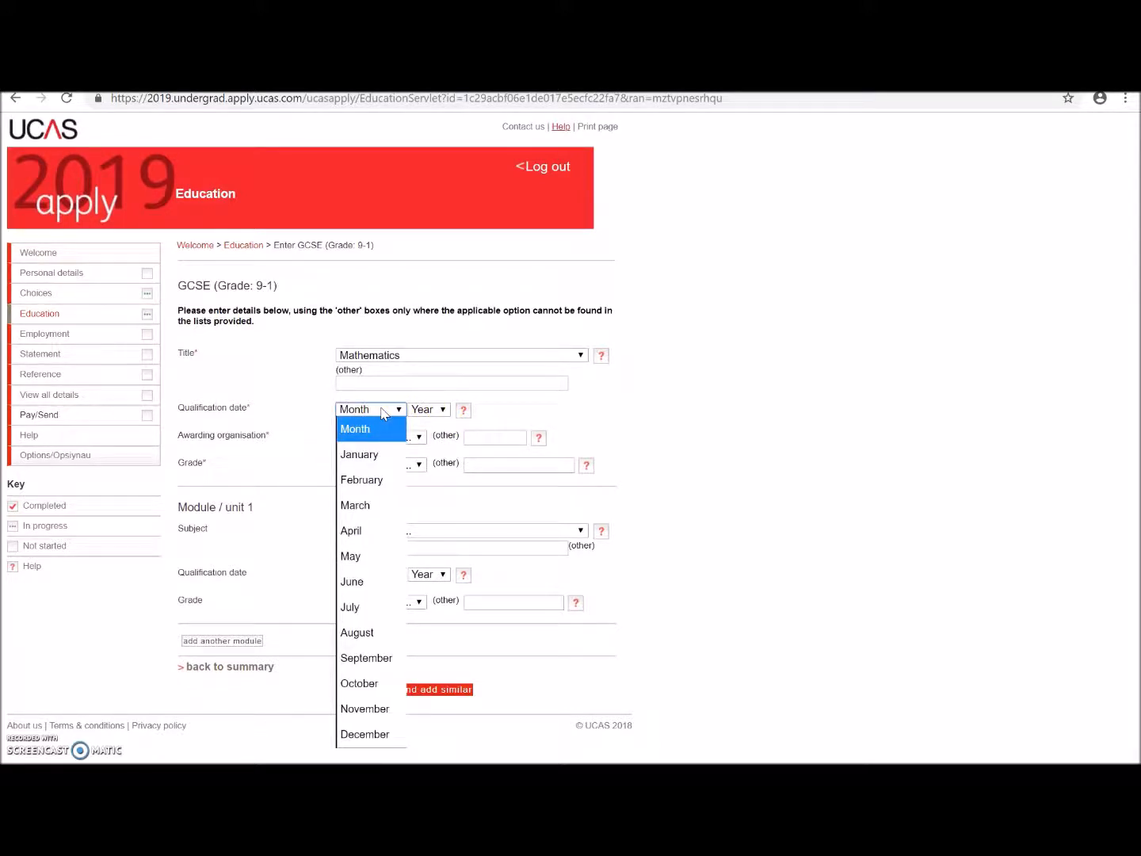
pyautogui.click(382, 412)
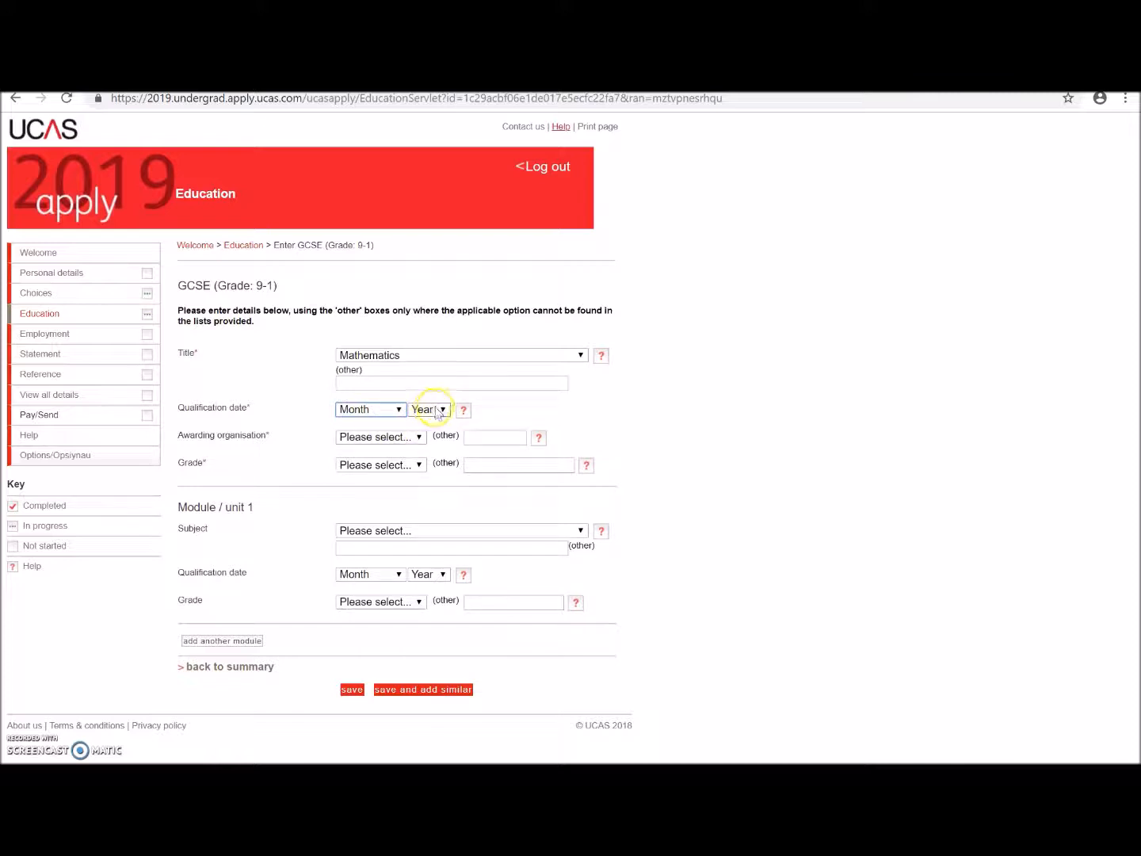
pyautogui.click(352, 443)
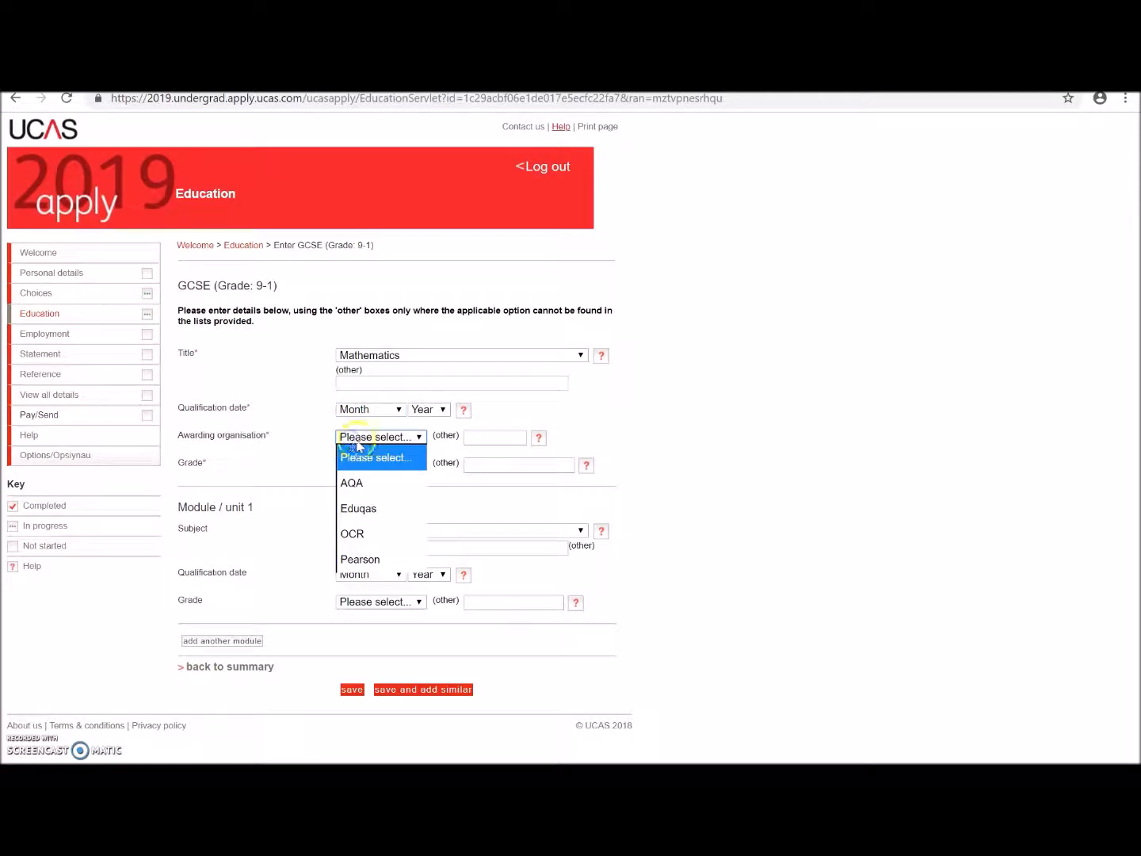
pyautogui.click(356, 445)
pyautogui.click(348, 465)
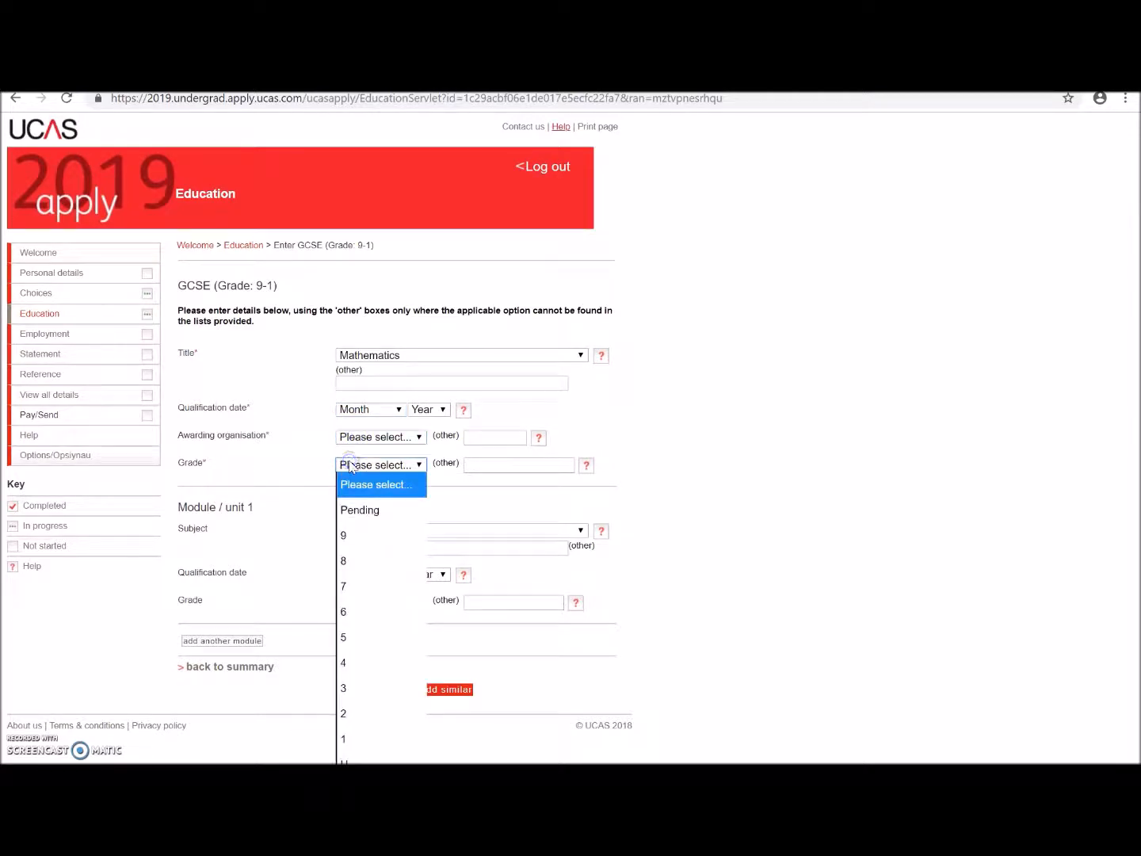
pyautogui.click(354, 538)
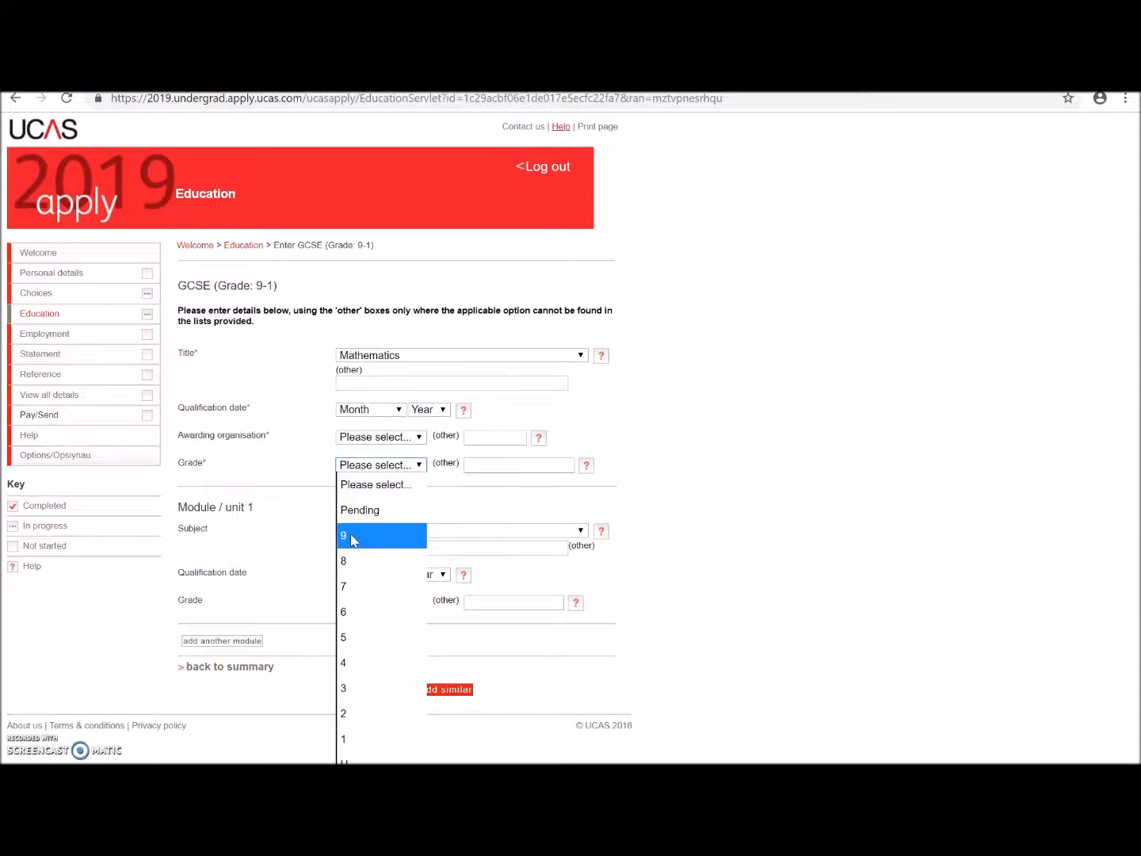
pyautogui.click(796, 418)
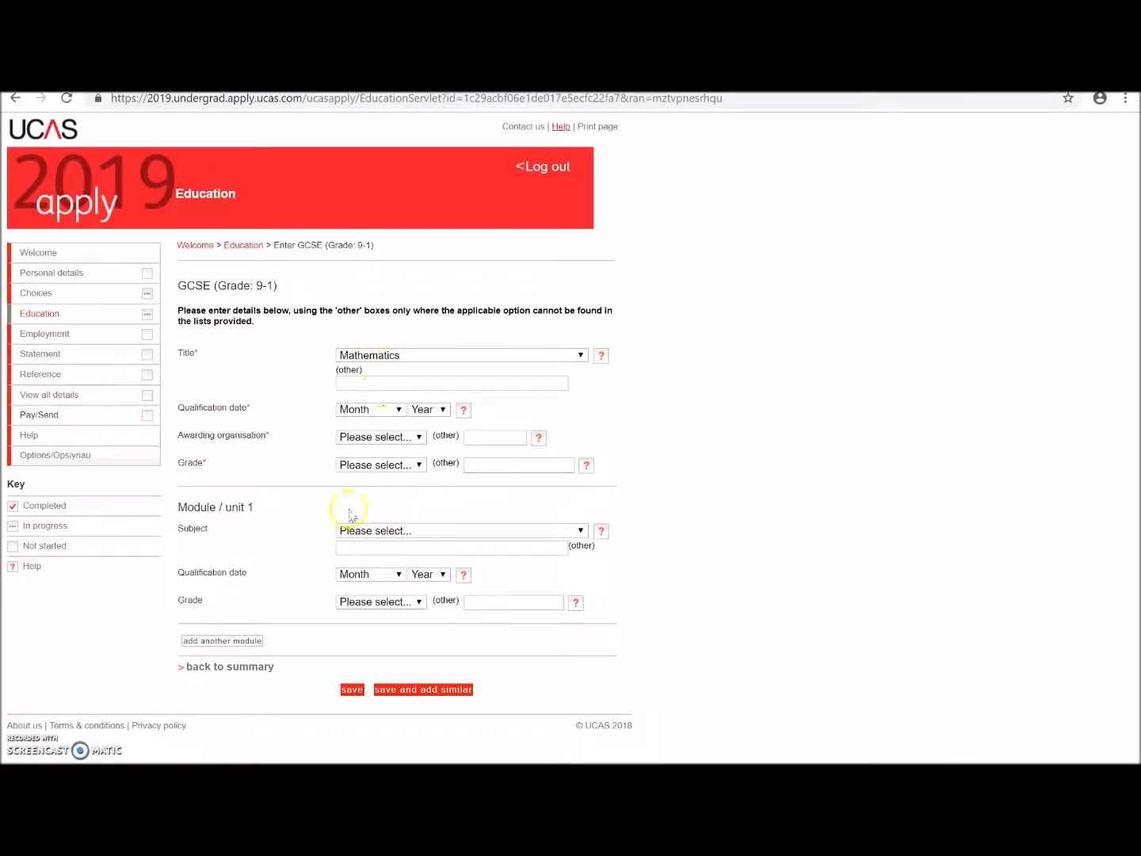
# Step: Try to save the Mathematics GCSE and return to the Education summary
pyautogui.click(350, 691)
pyautogui.click(350, 691)
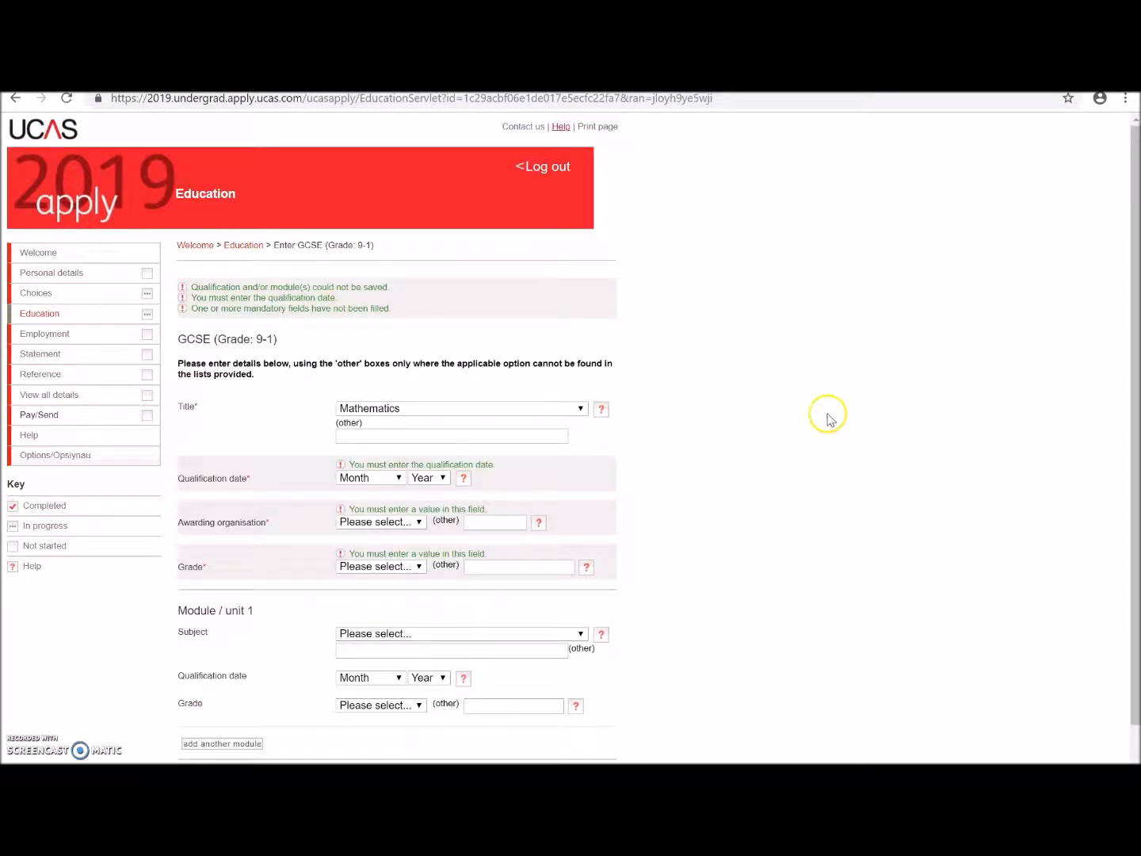
pyautogui.scroll(-2, 1120, 360)
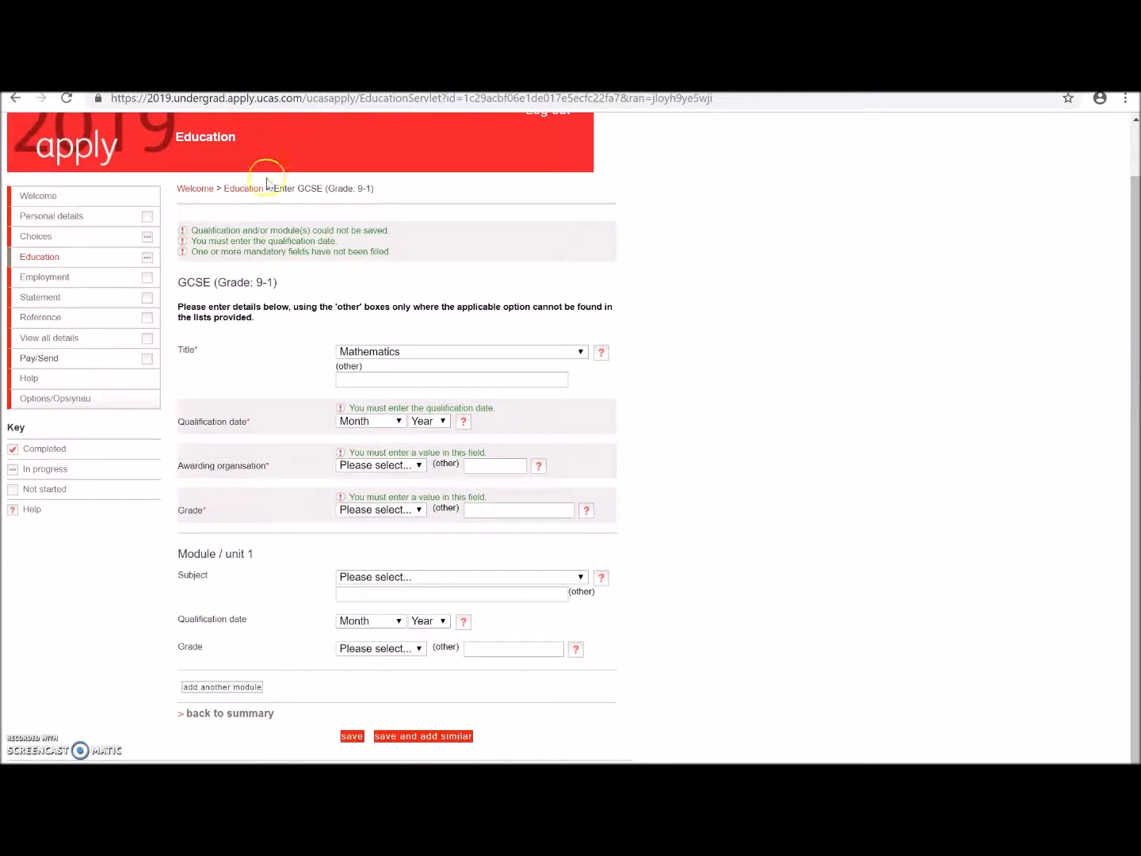
pyautogui.click(244, 191)
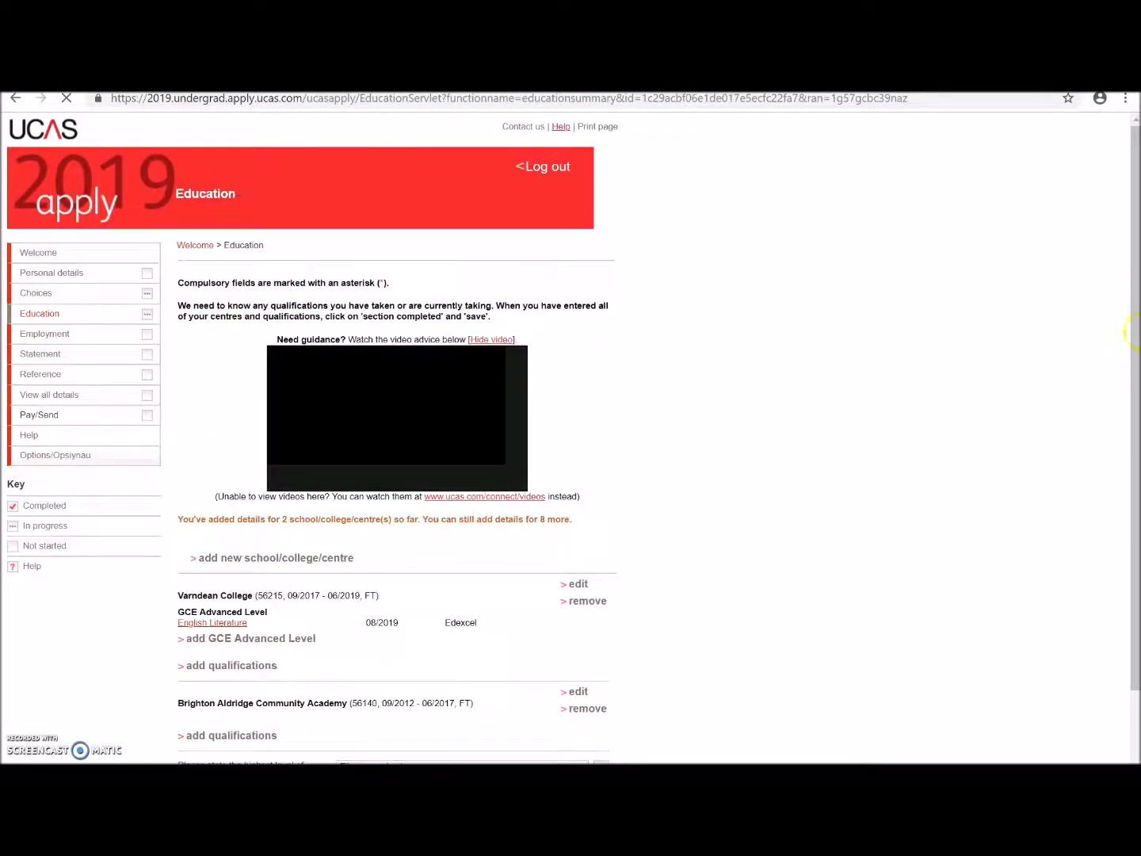
pyautogui.scroll(-1, 1030, 396)
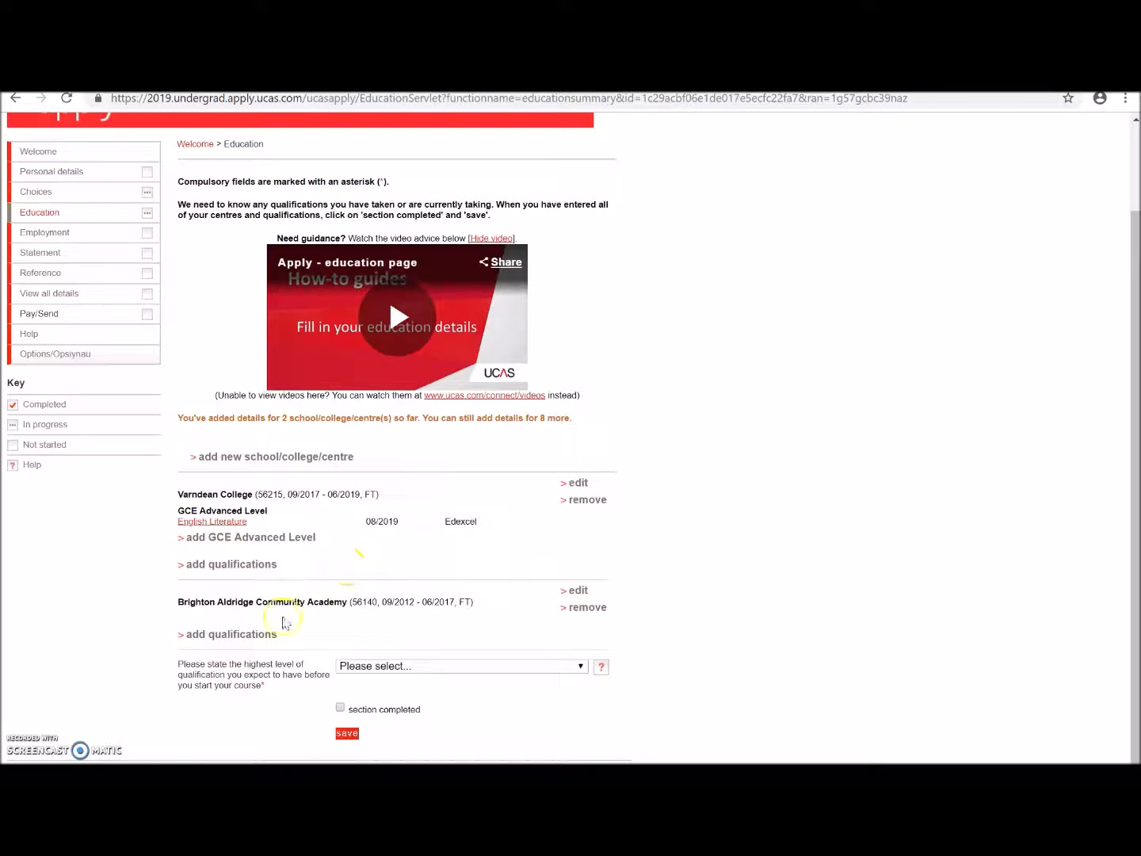
pyautogui.click(241, 636)
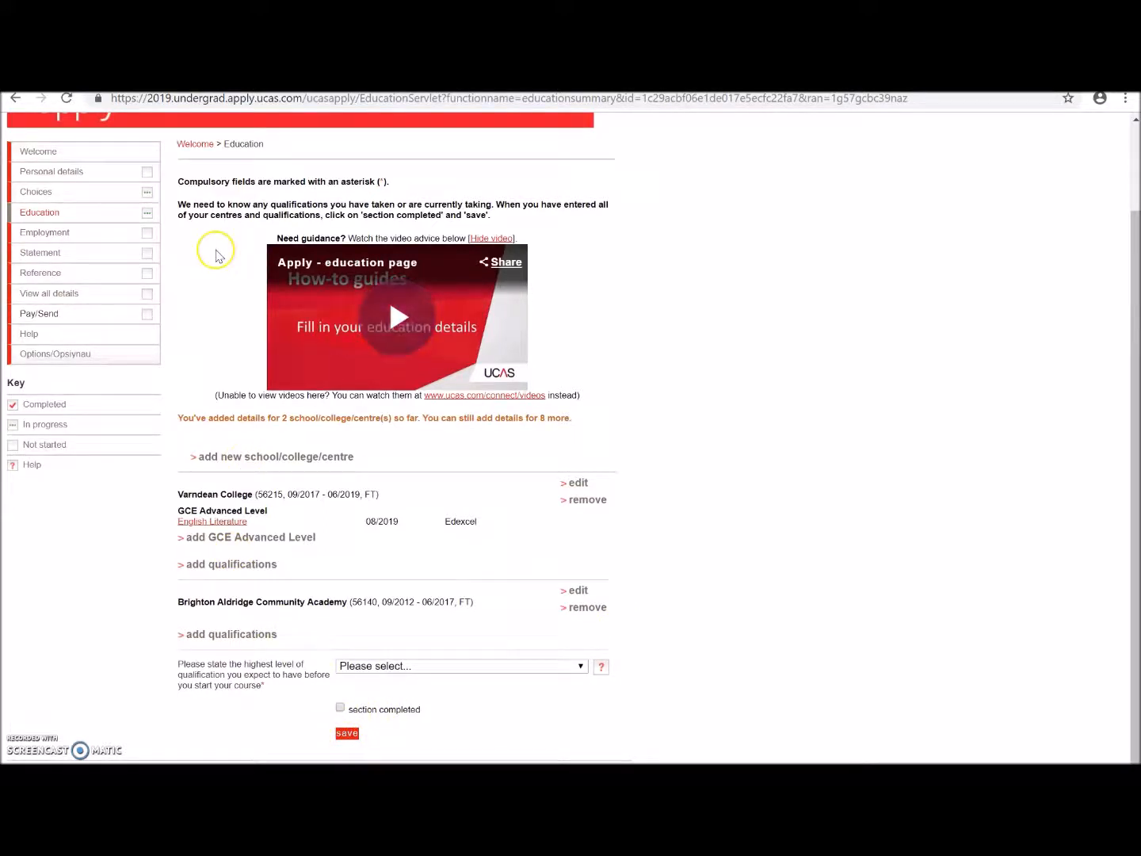
# Step: Open the Employment section, try to save a blank employer entry and cancel it
pyautogui.click(53, 235)
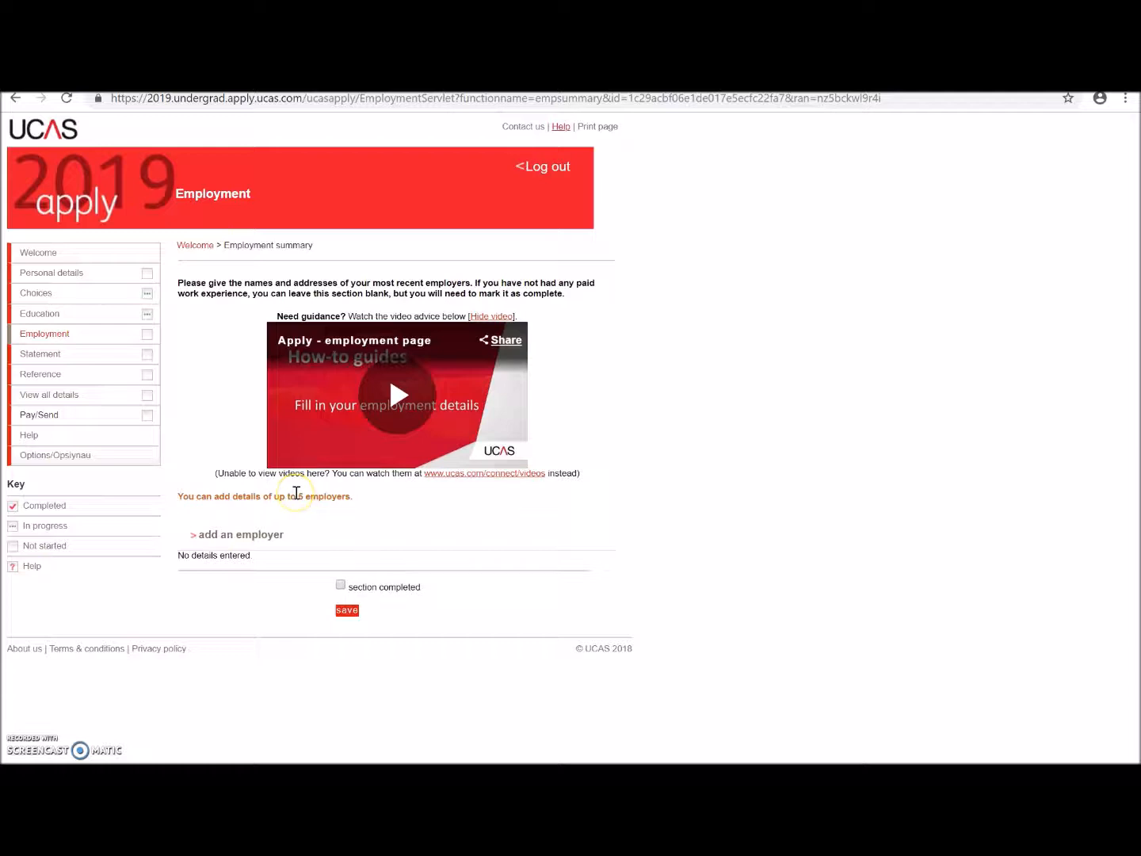
pyautogui.click(233, 538)
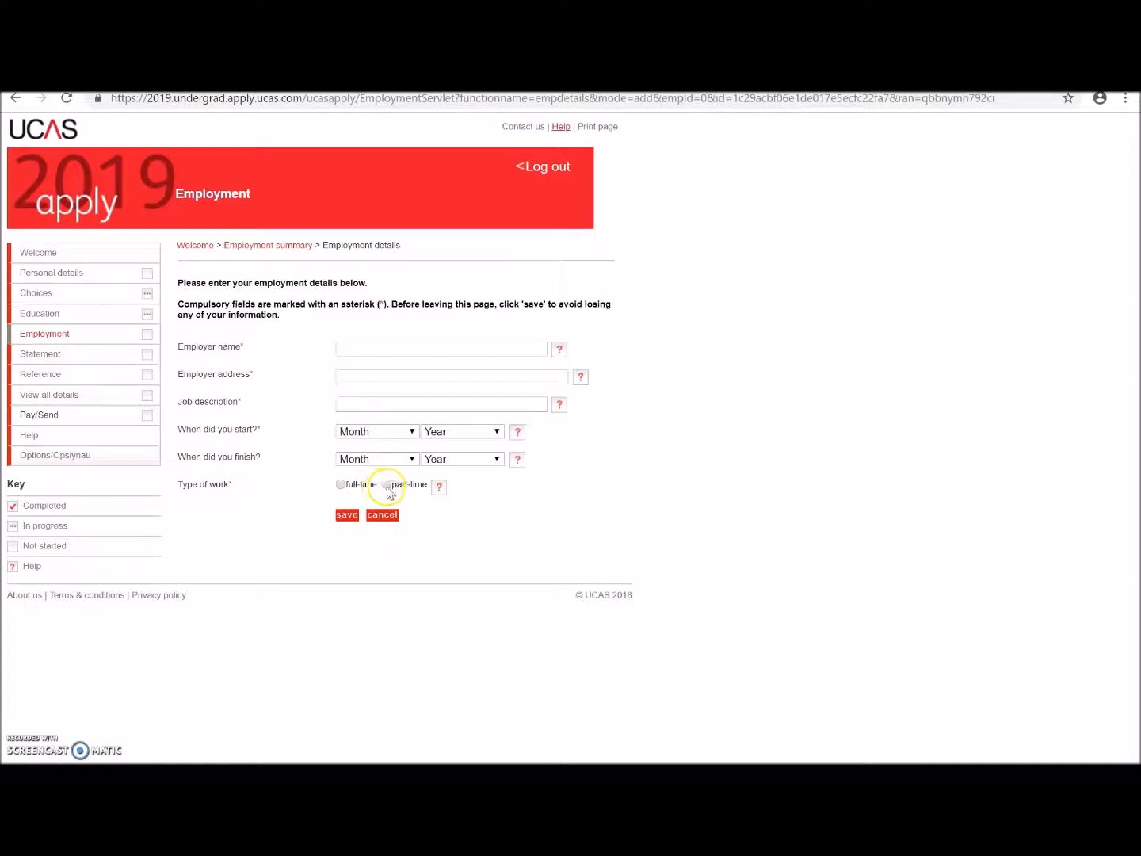
pyautogui.click(351, 519)
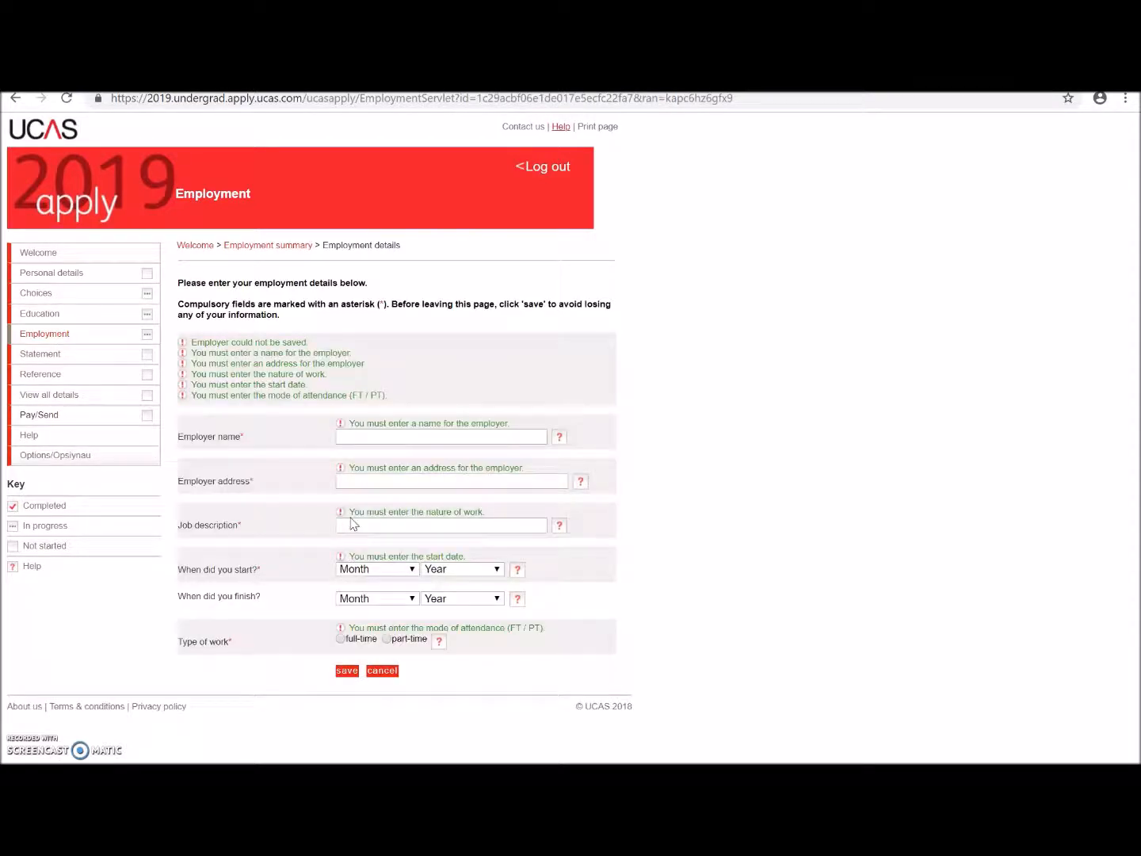
pyautogui.click(382, 672)
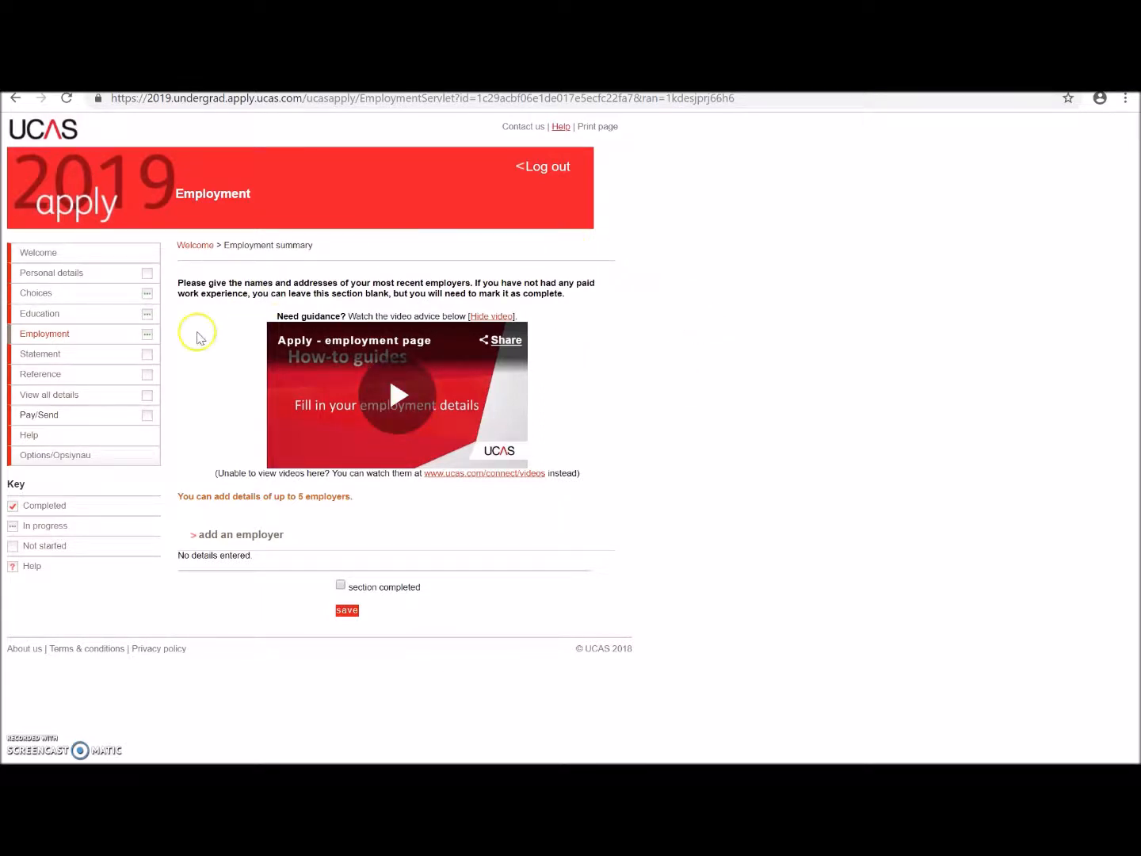
# Step: Open the personal statement section and review its guidance, length limits, text area and the save and preview options
pyautogui.click(45, 357)
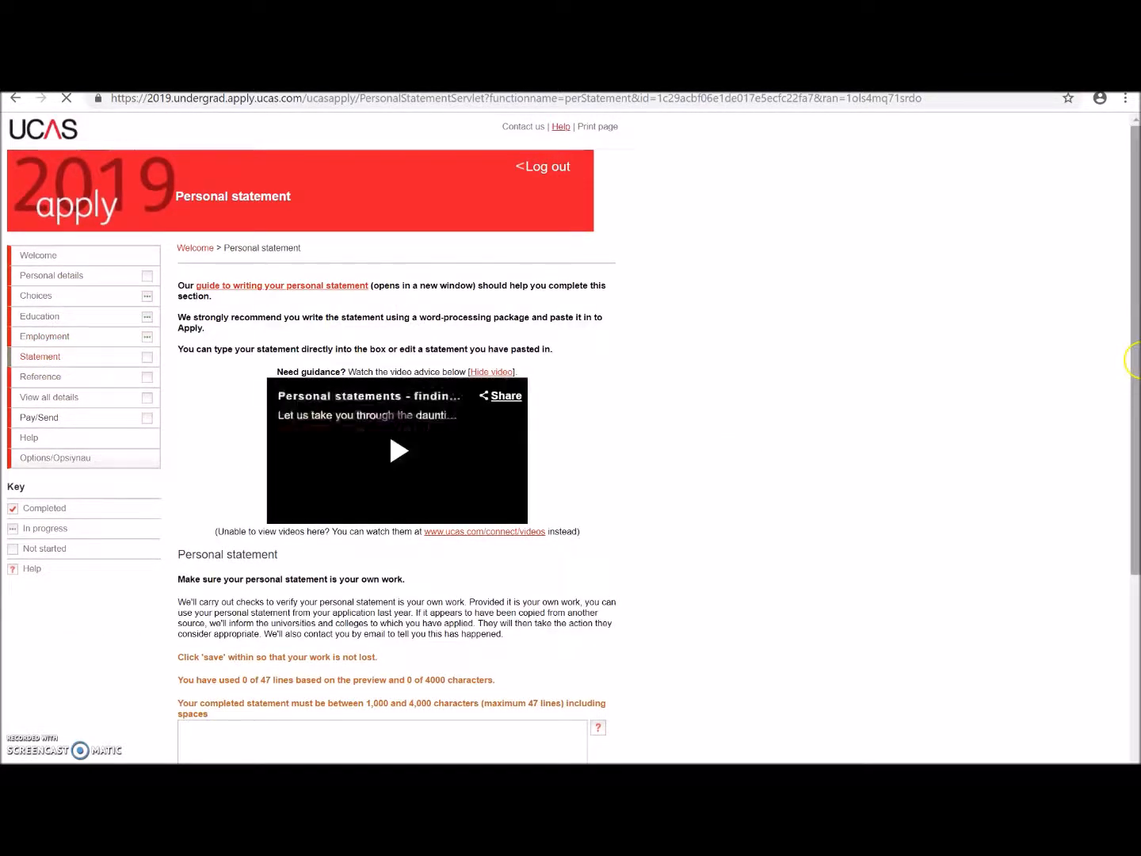
pyautogui.moveTo(1137, 350); pyautogui.dragTo(1116, 365)
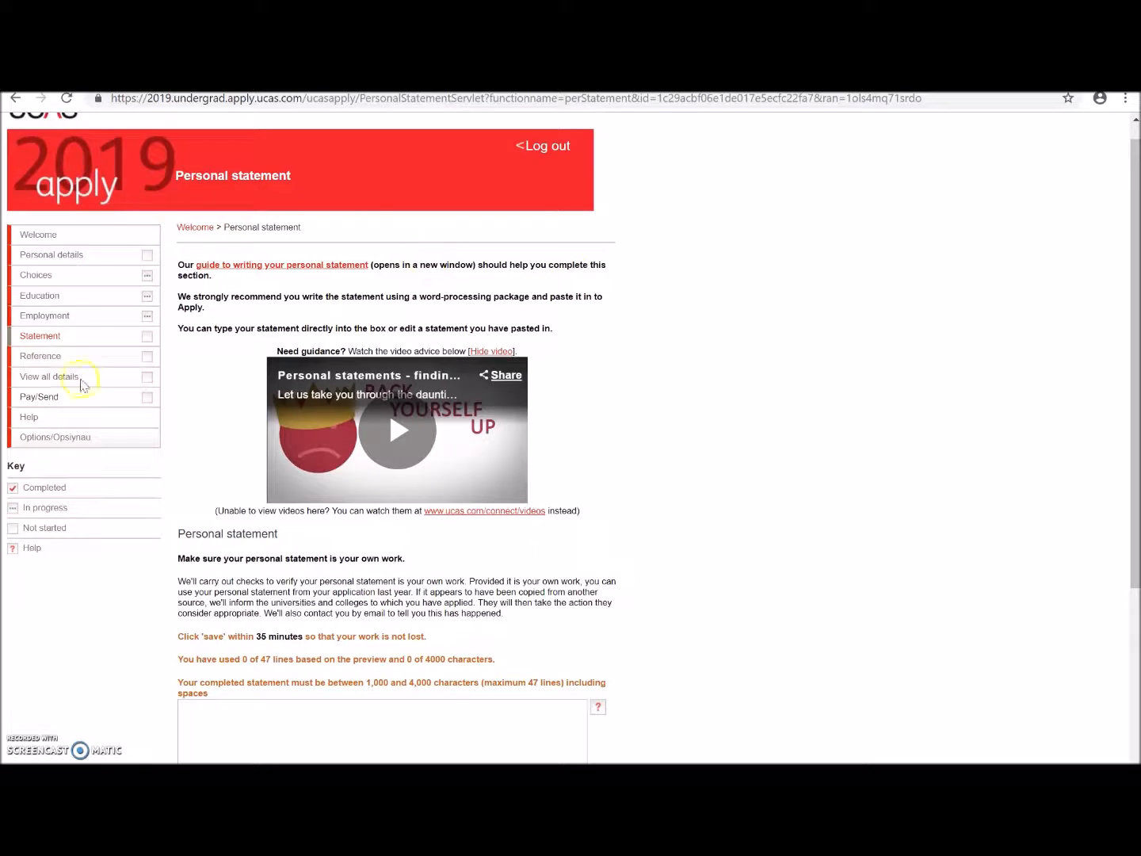
pyautogui.moveTo(1130, 302); pyautogui.dragTo(1132, 446)
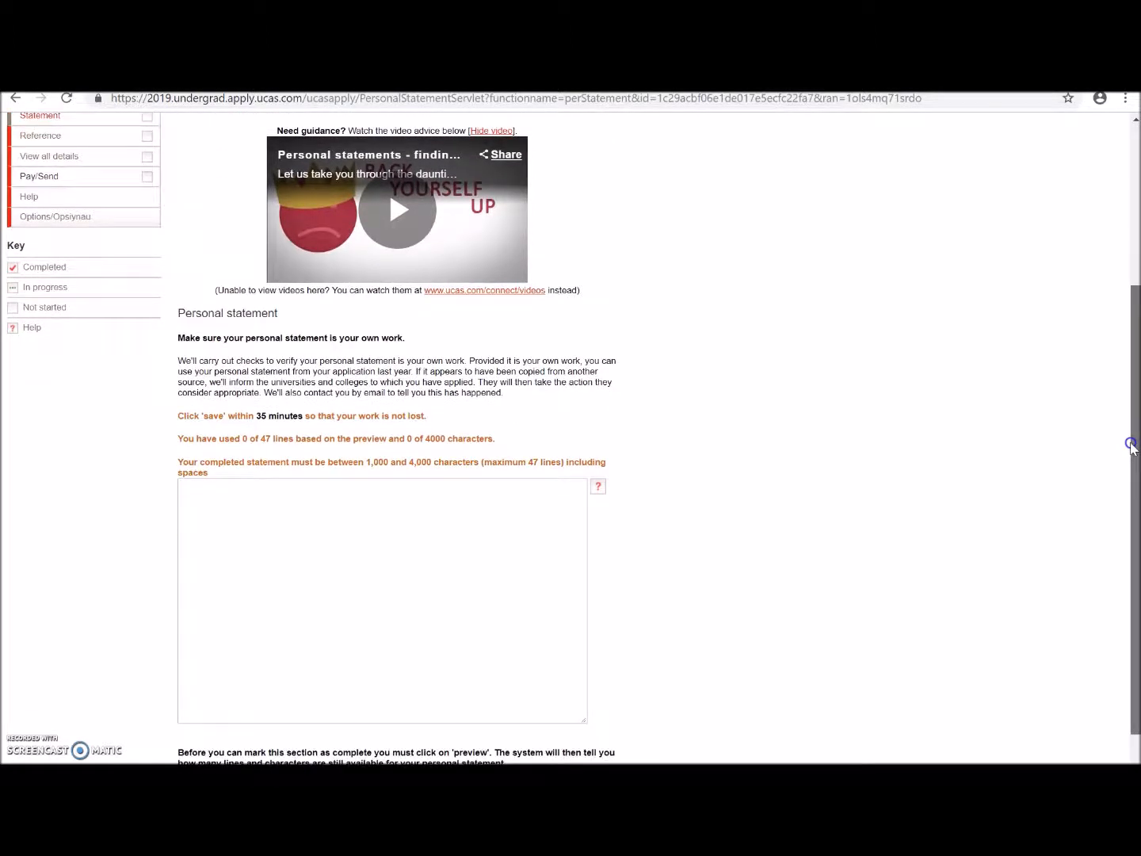
pyautogui.moveTo(1133, 448); pyautogui.dragTo(1135, 460)
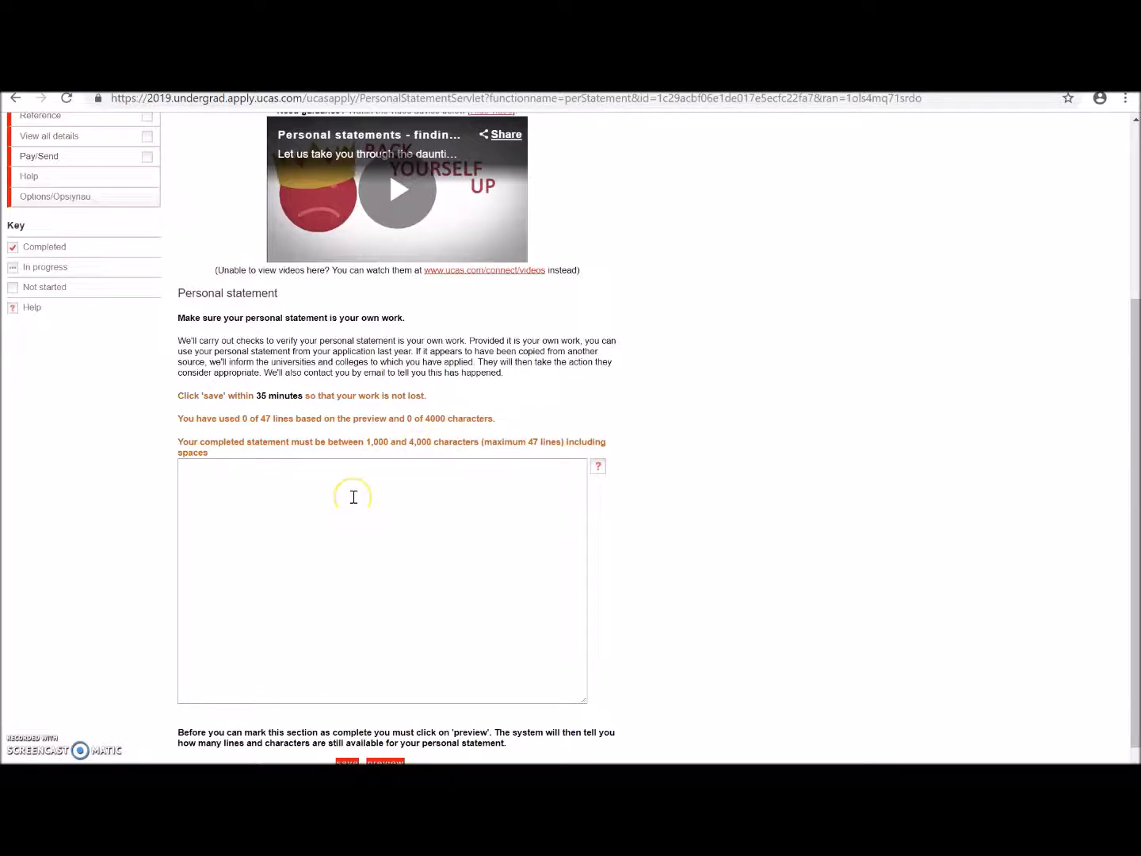
pyautogui.click(352, 524)
pyautogui.click(395, 572)
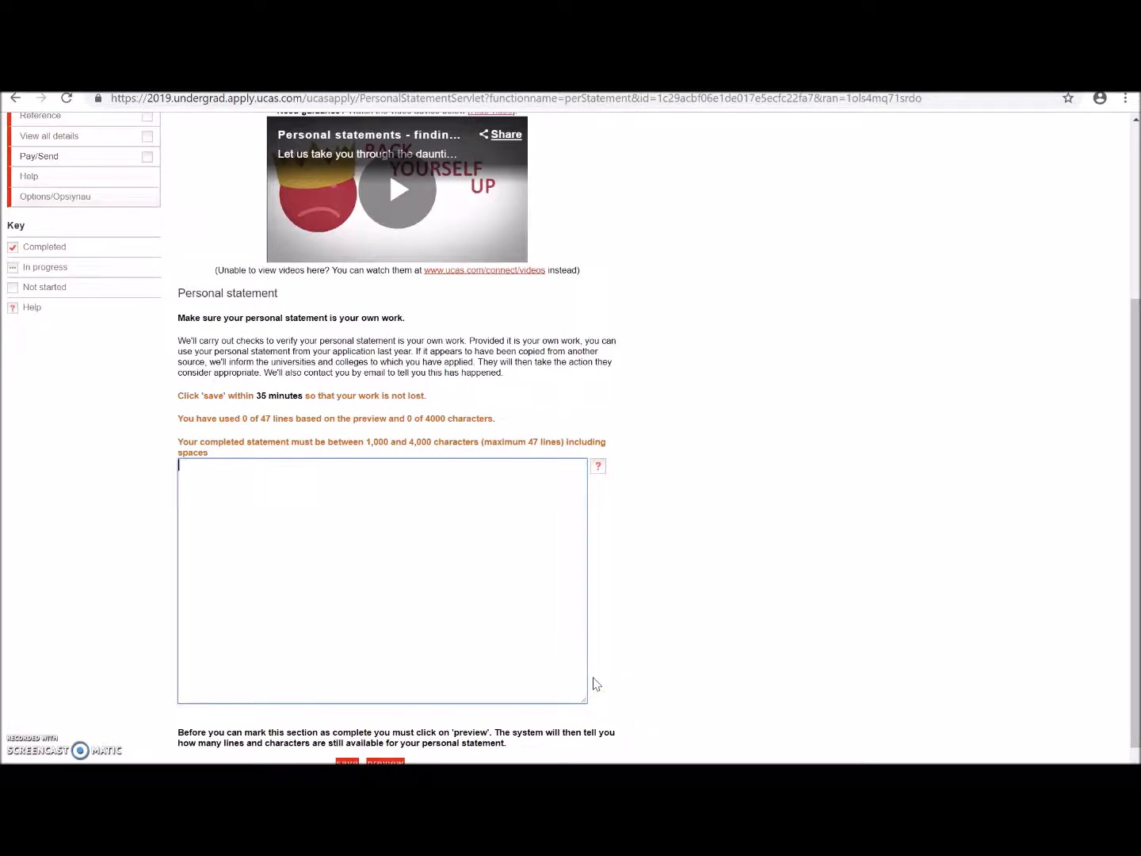
pyautogui.click(433, 684)
pyautogui.click(491, 558)
pyautogui.click(315, 563)
pyautogui.scroll(-1, 1134, 515)
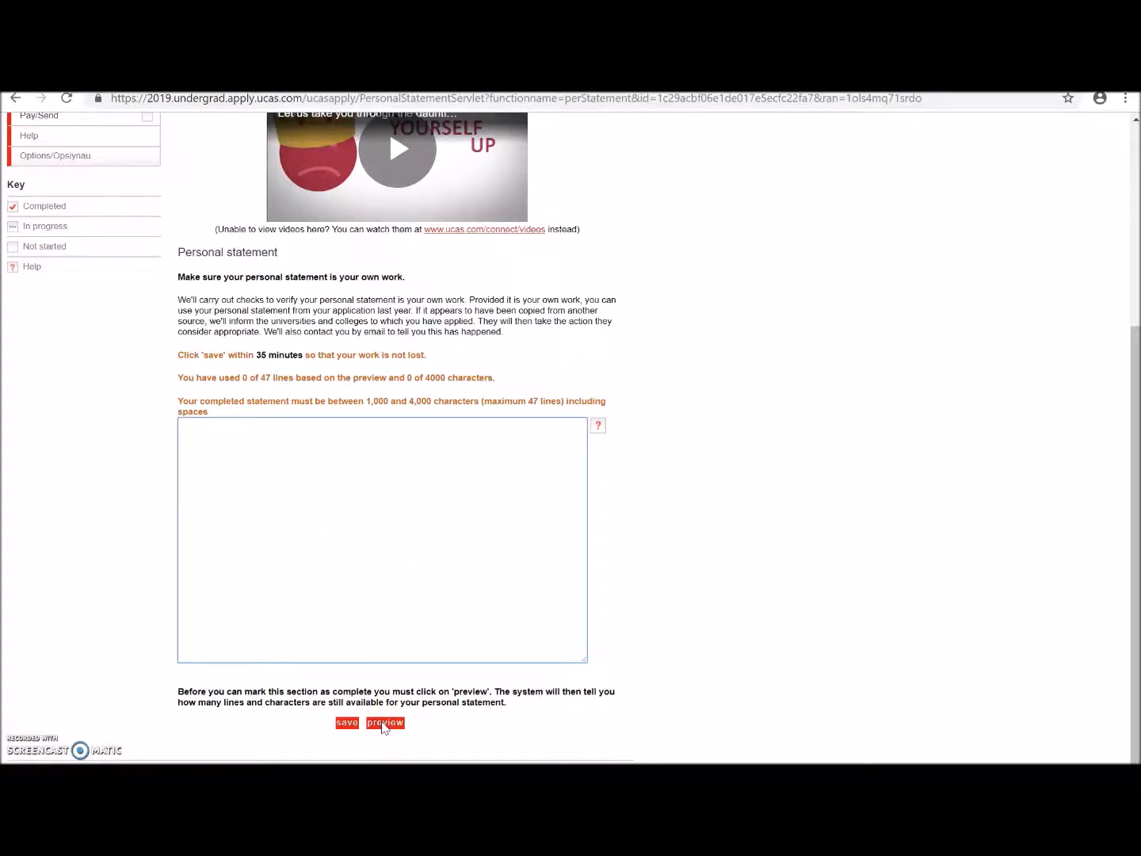
pyautogui.click(341, 724)
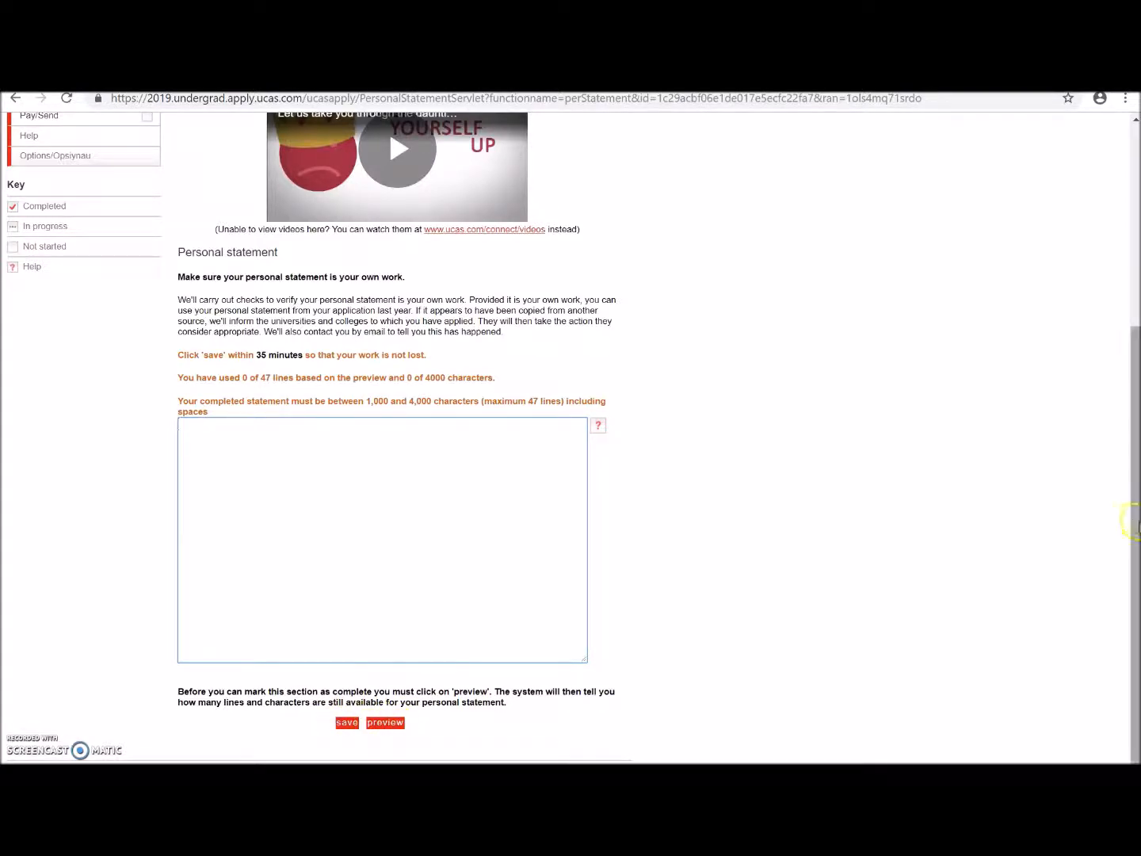
# Step: Open the Reference section and review the guidance, referee details, interview availability and reference request instructions
pyautogui.click(40, 377)
pyautogui.click(954, 233)
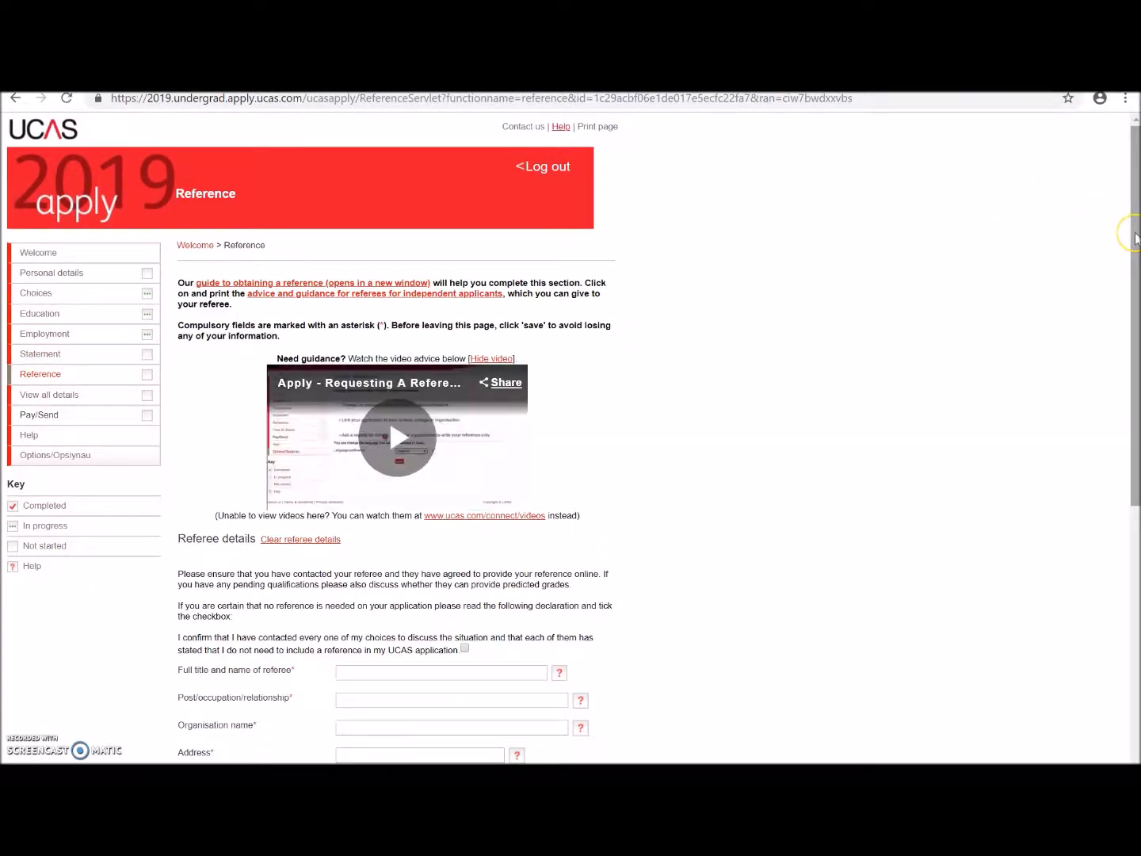
pyautogui.moveTo(1136, 238); pyautogui.dragTo(1086, 466)
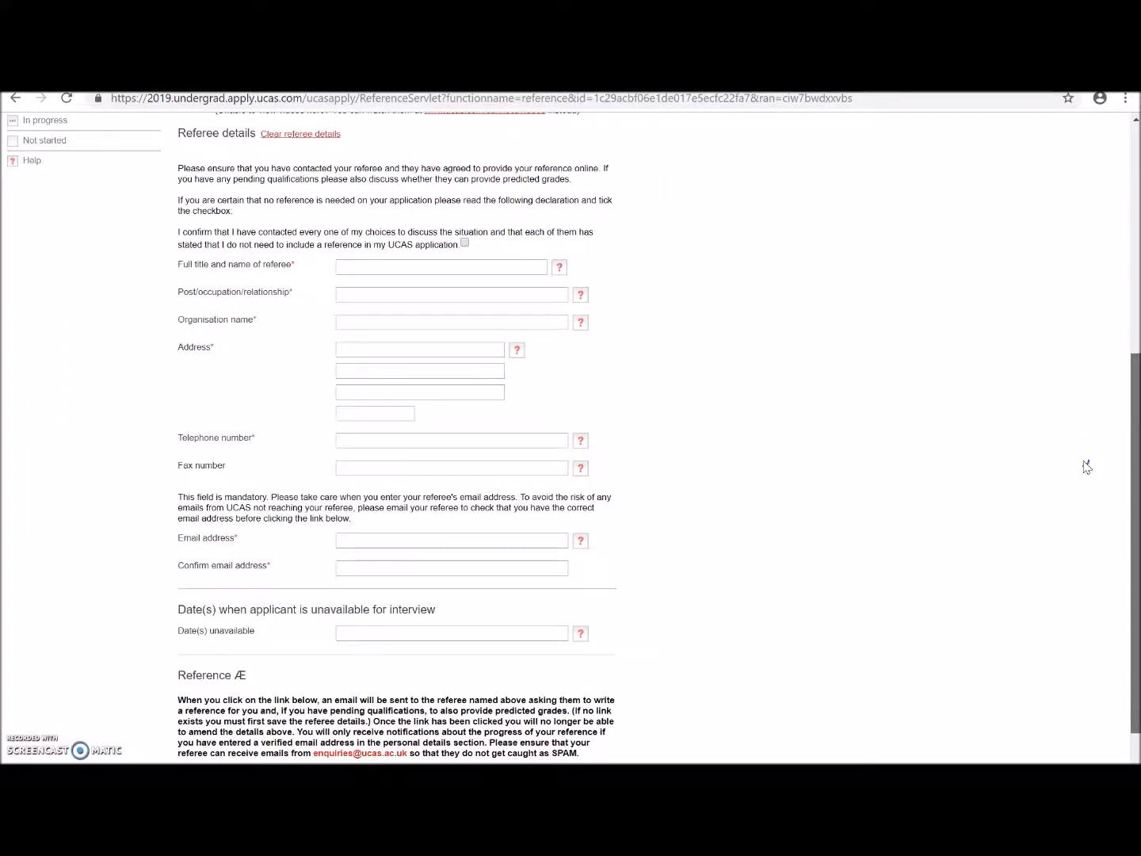
pyautogui.scroll(1, 1086, 467)
pyautogui.click(378, 311)
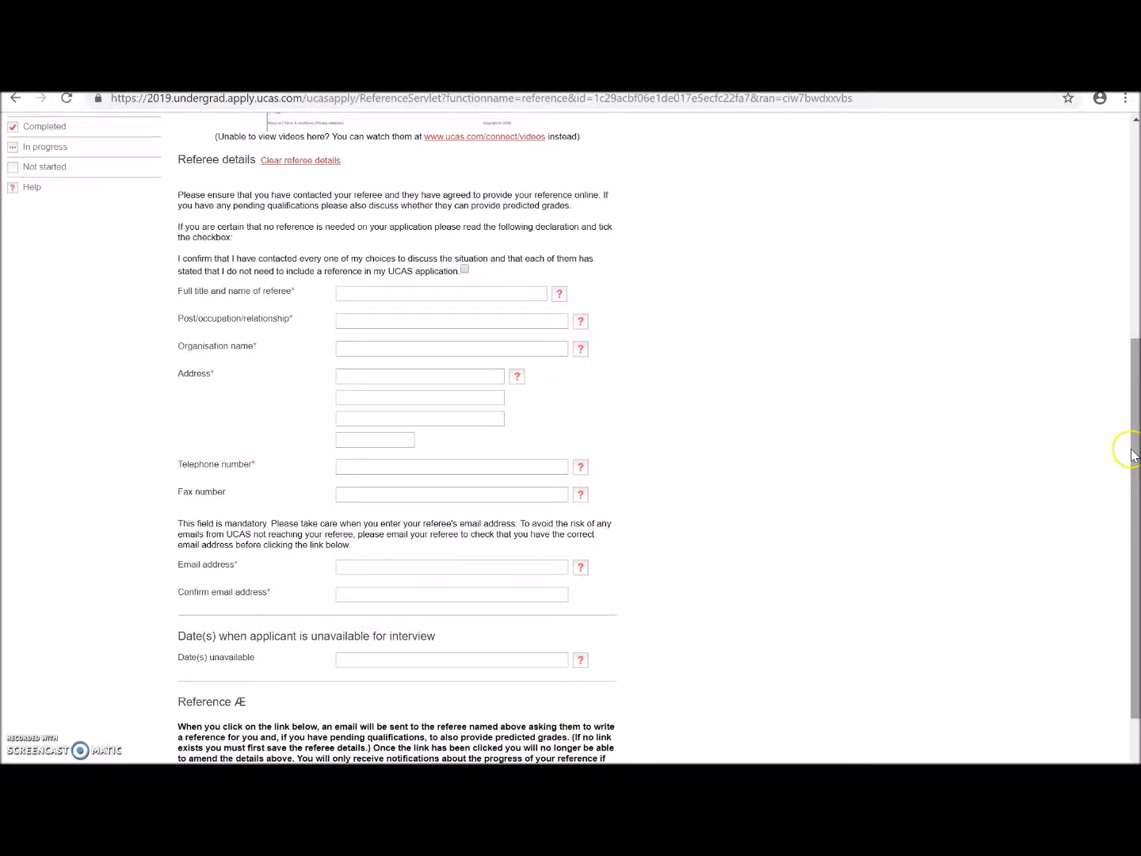
pyautogui.scroll(-1, 1122, 440)
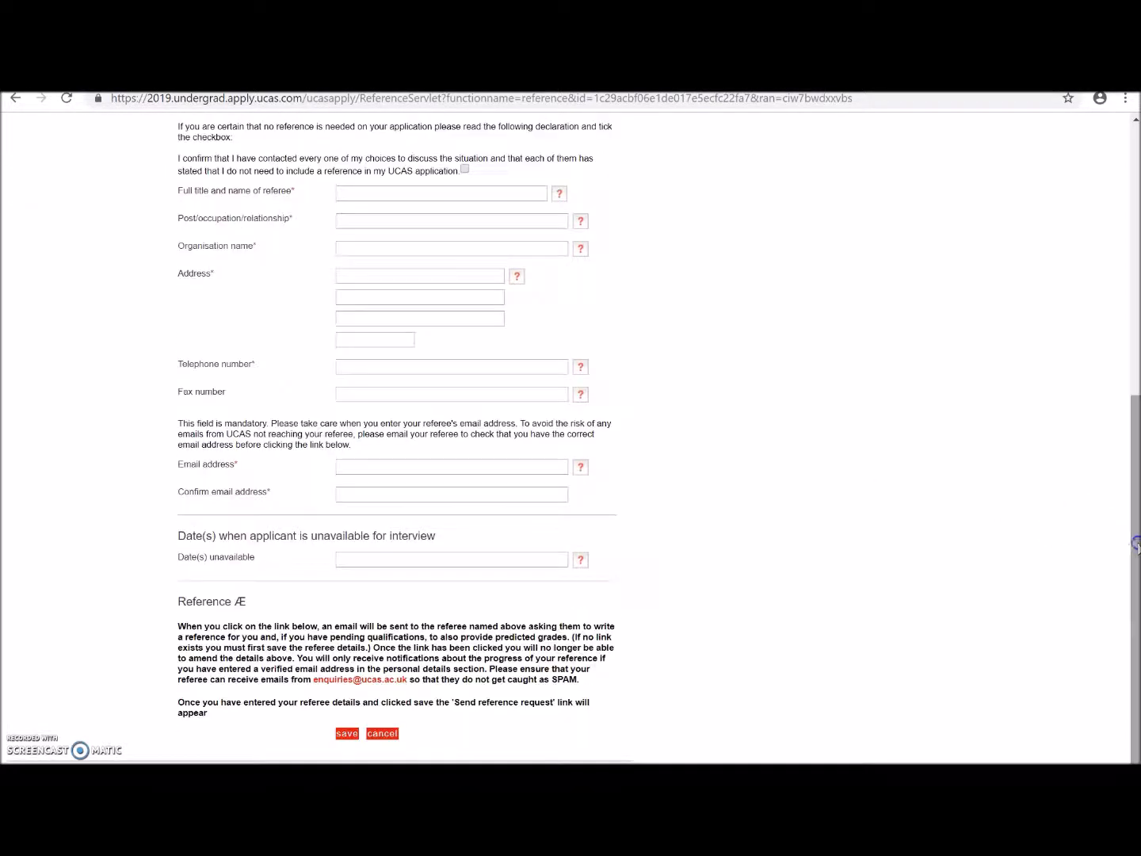
pyautogui.click(346, 734)
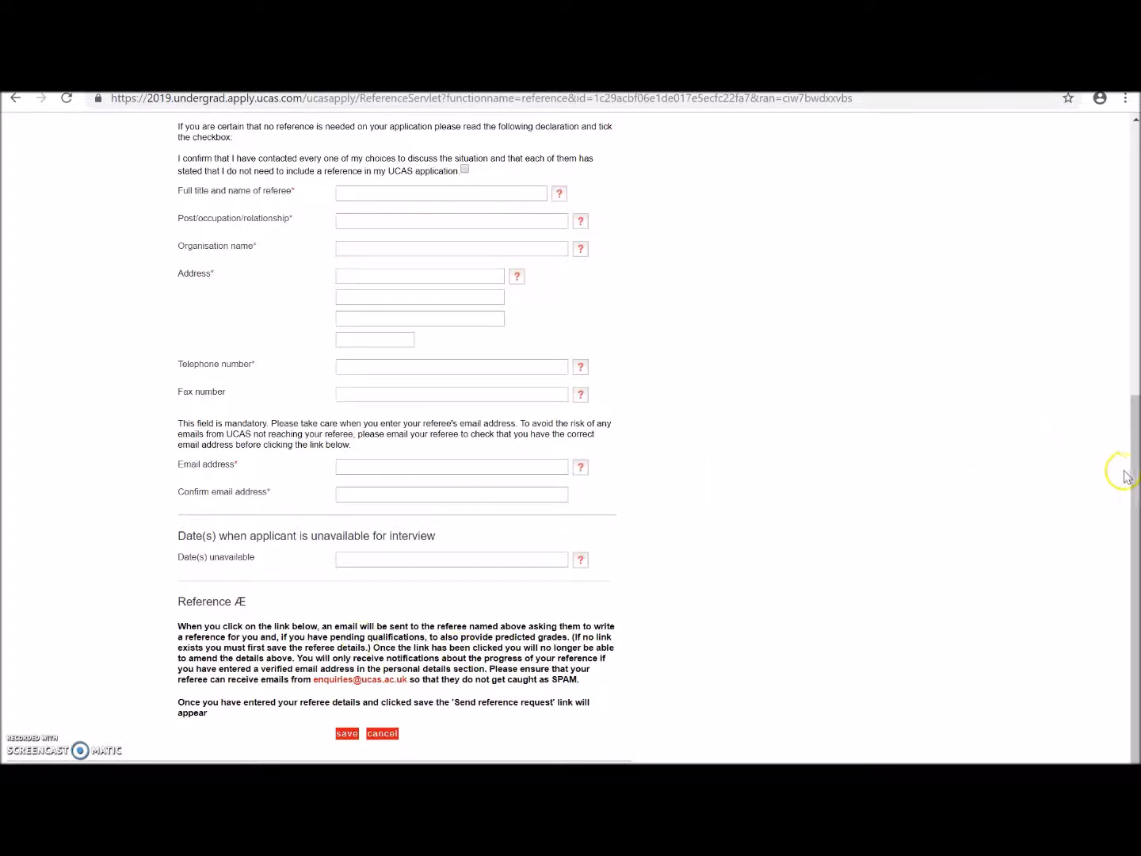
pyautogui.moveTo(1135, 480); pyautogui.dragTo(1133, 226)
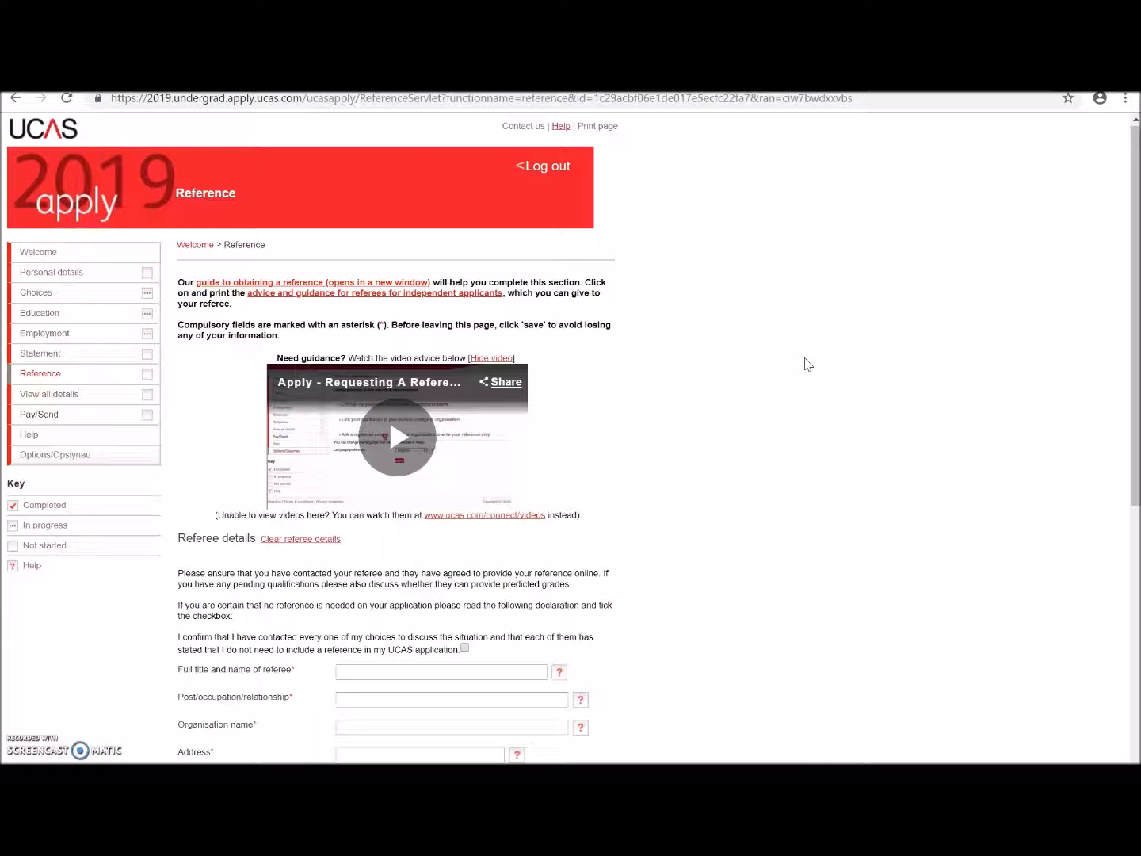
pyautogui.moveTo(1136, 241); pyautogui.dragTo(1123, 109)
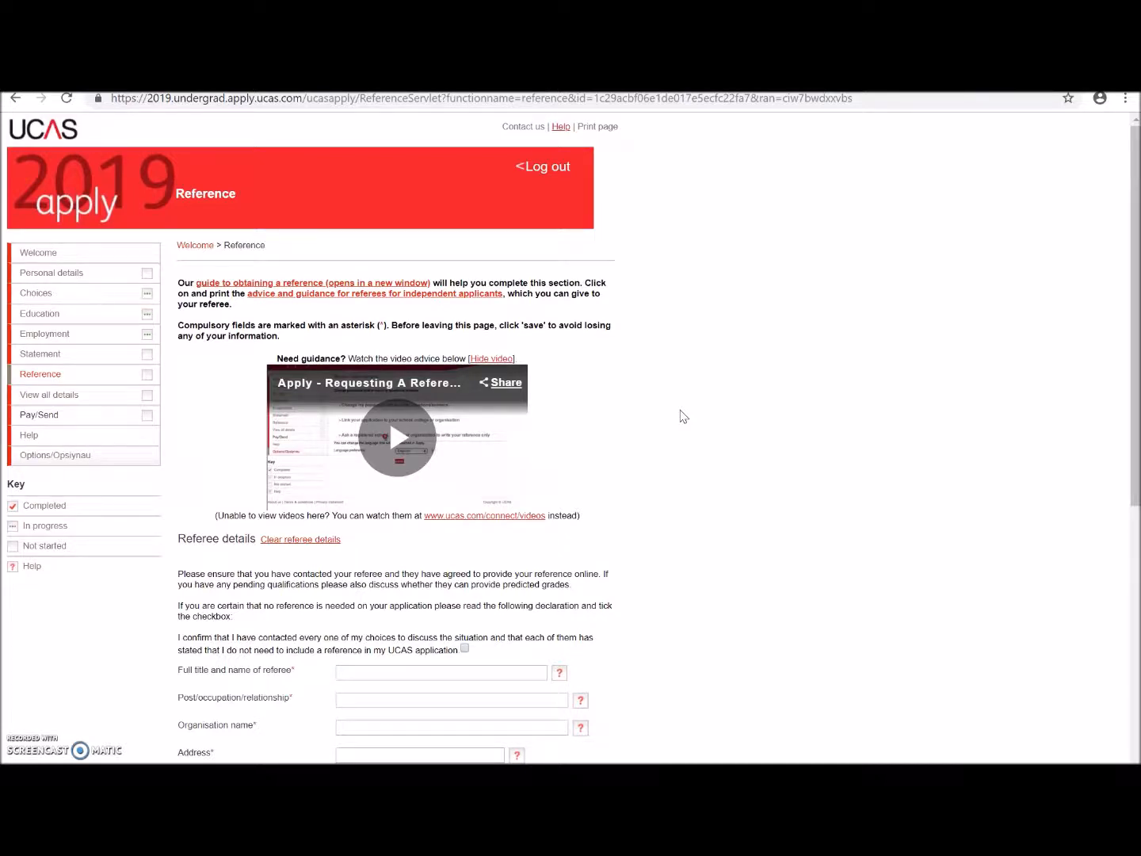
pyautogui.moveTo(1135, 248)
pyautogui.mouseDown()
pyautogui.moveTo(1125, 523)
pyautogui.moveTo(1127, 222)
pyautogui.mouseUp()
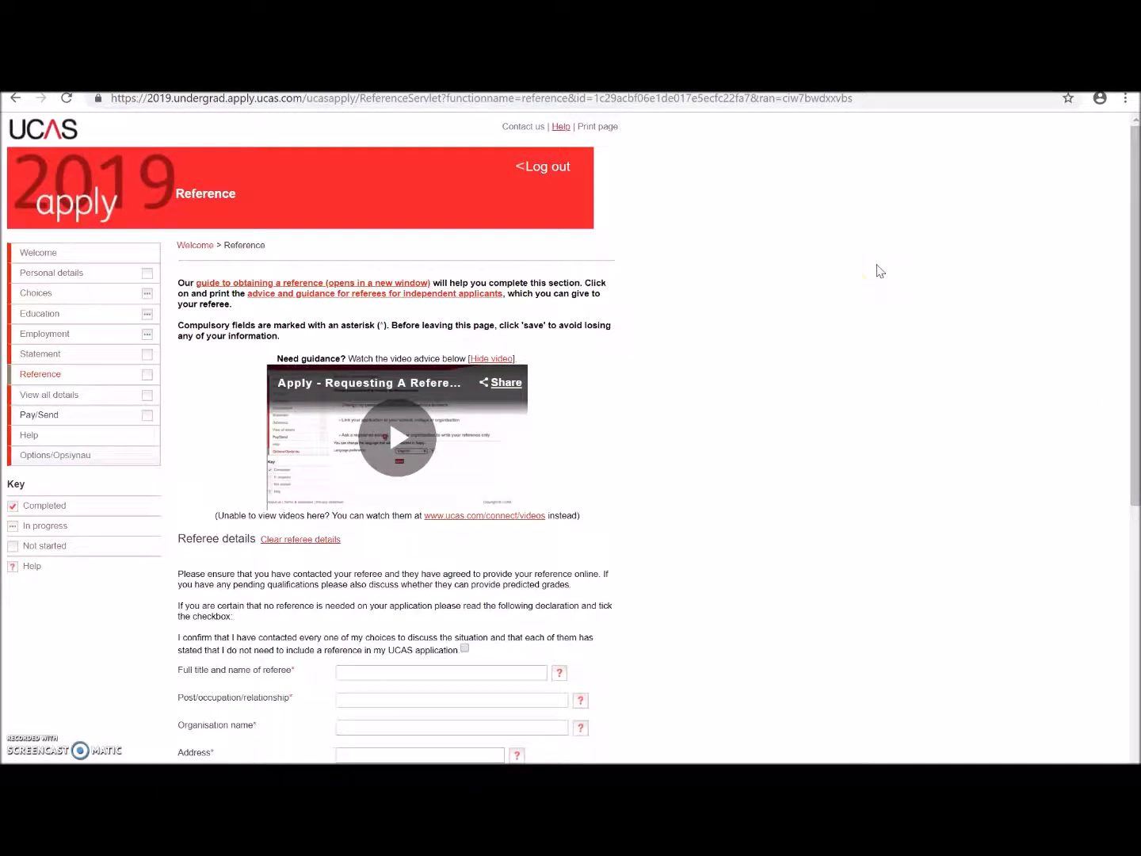
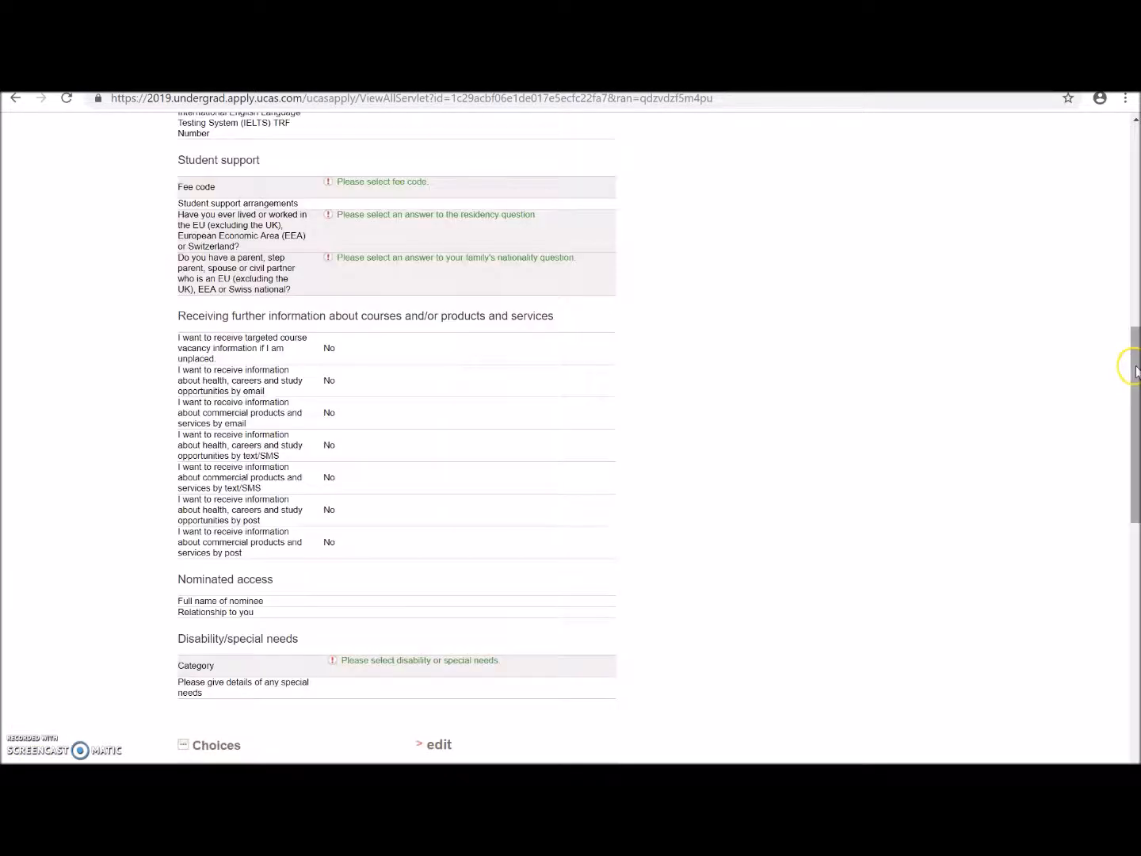
# Step: Review the full application summary from student support through education and reference to the section completed option
pyautogui.moveTo(1133, 367); pyautogui.dragTo(1137, 632)
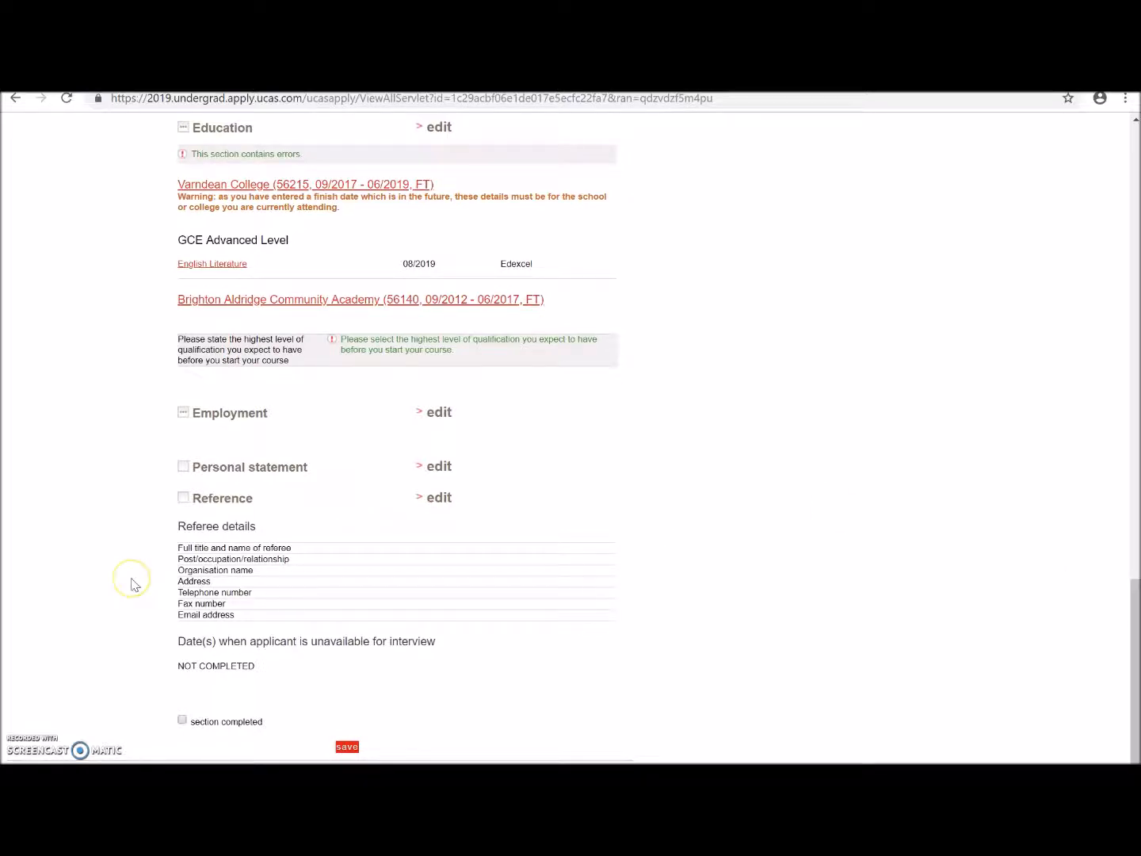
pyautogui.click(181, 717)
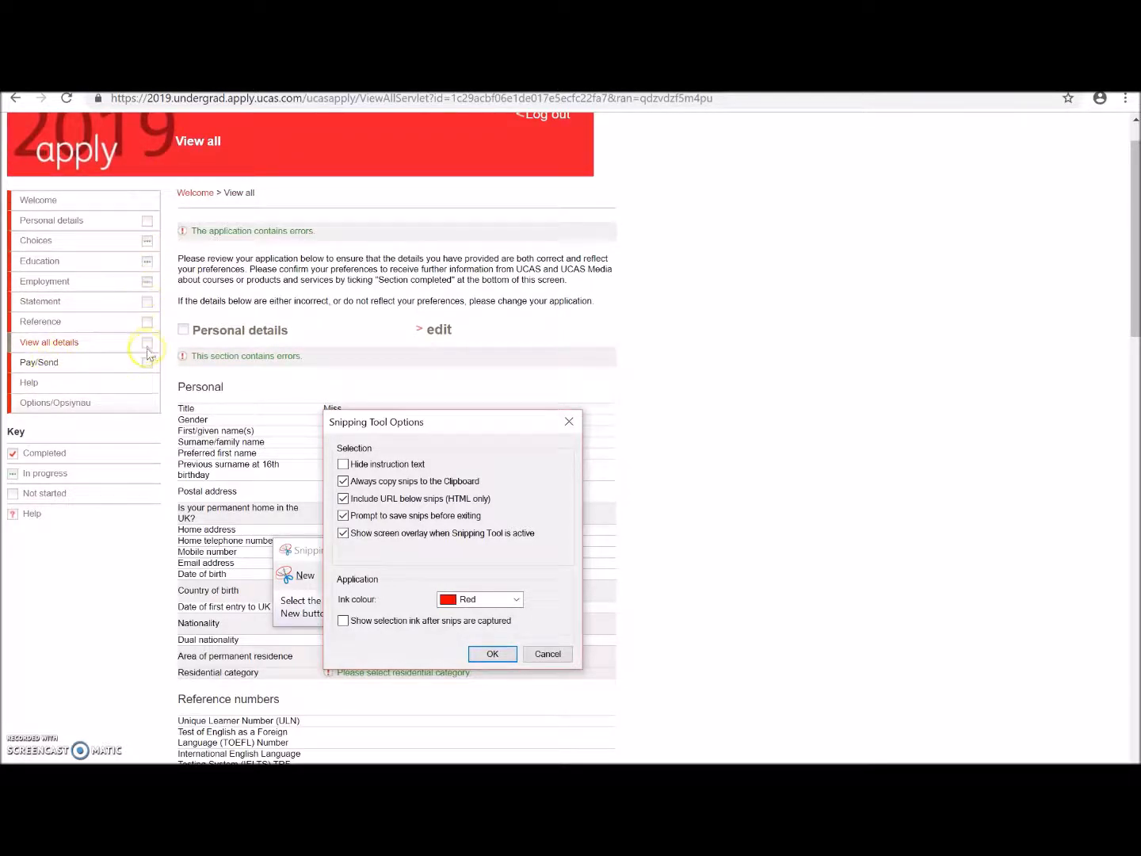
pyautogui.click(61, 378)
pyautogui.click(130, 474)
pyautogui.click(110, 575)
pyautogui.click(65, 604)
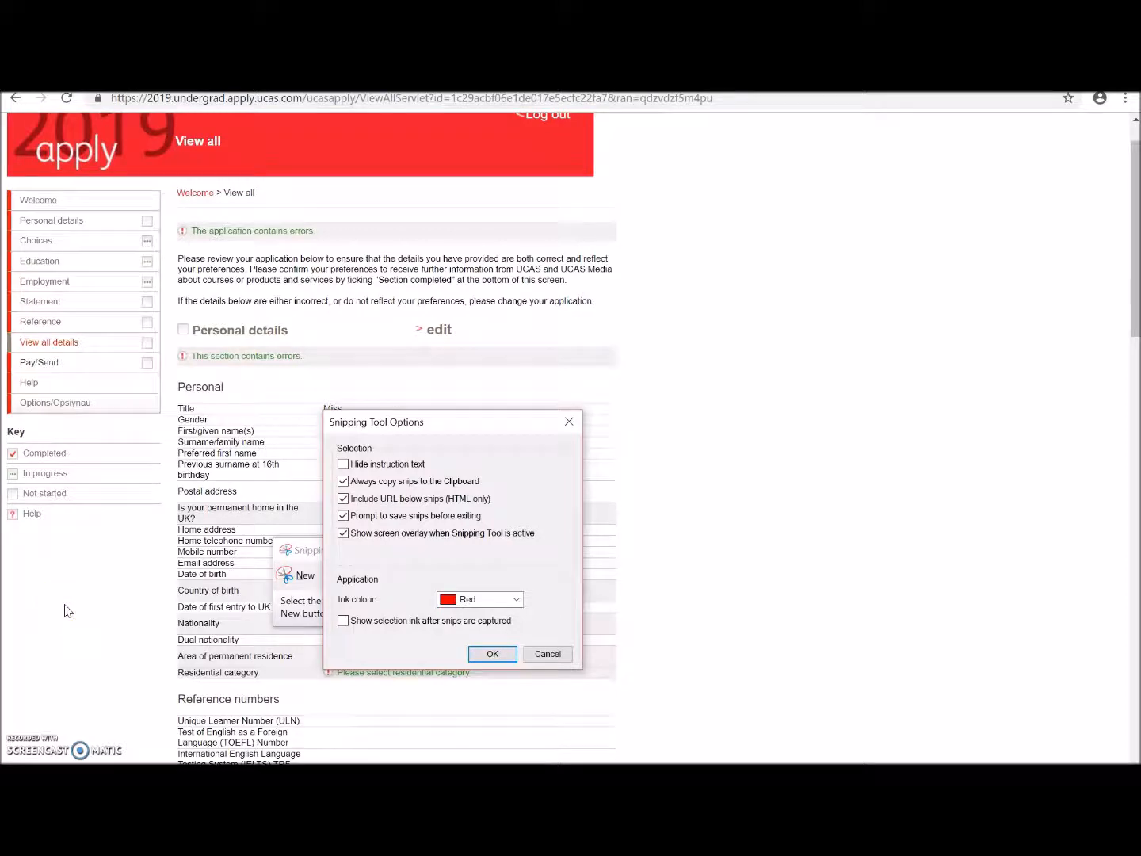